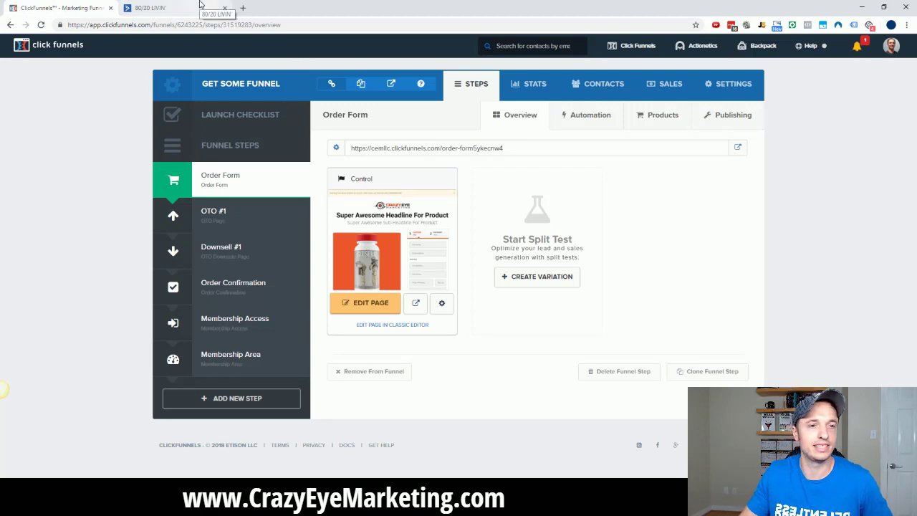
Open the Order Form page for editing and bring up its email integration settings
click(366, 306)
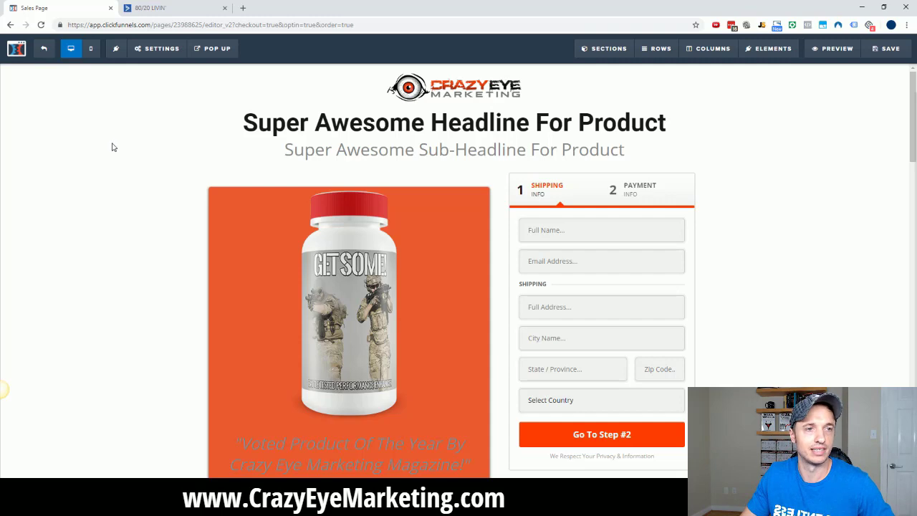
click(172, 52)
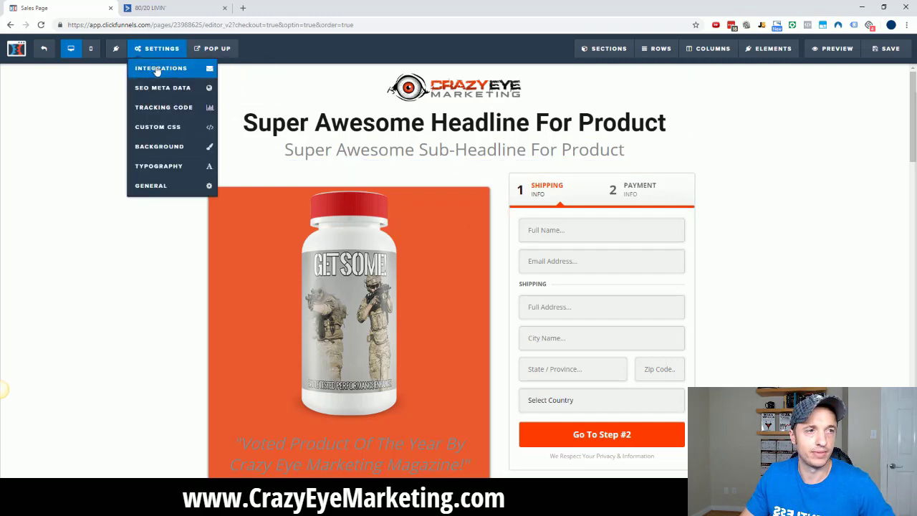
click(156, 68)
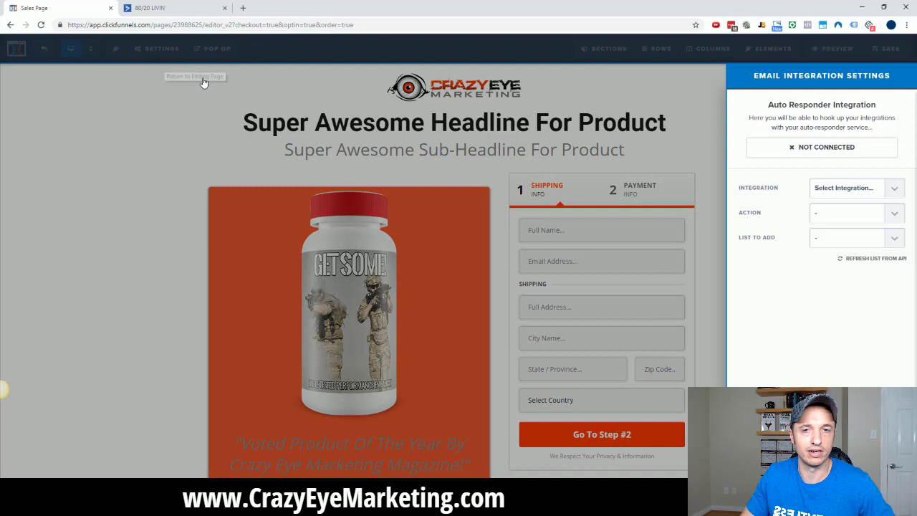
Connect the page to the 80/20 LIVIN - AC integration with action Add To List with Tag and list 8020 LIVIN
click(868, 190)
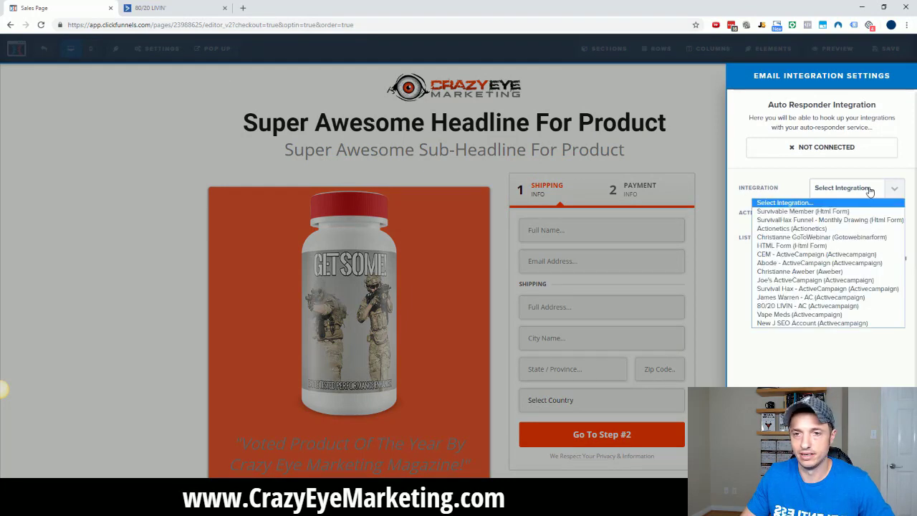
click(809, 305)
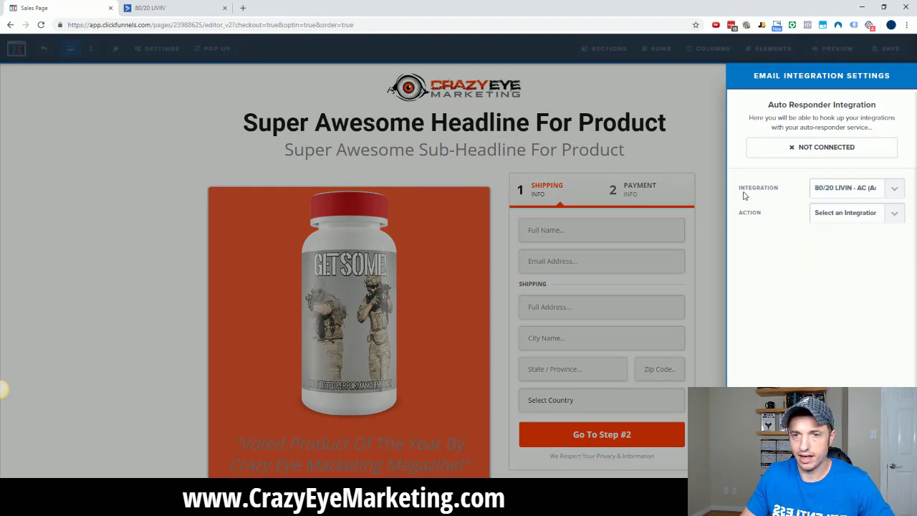
click(841, 214)
click(845, 244)
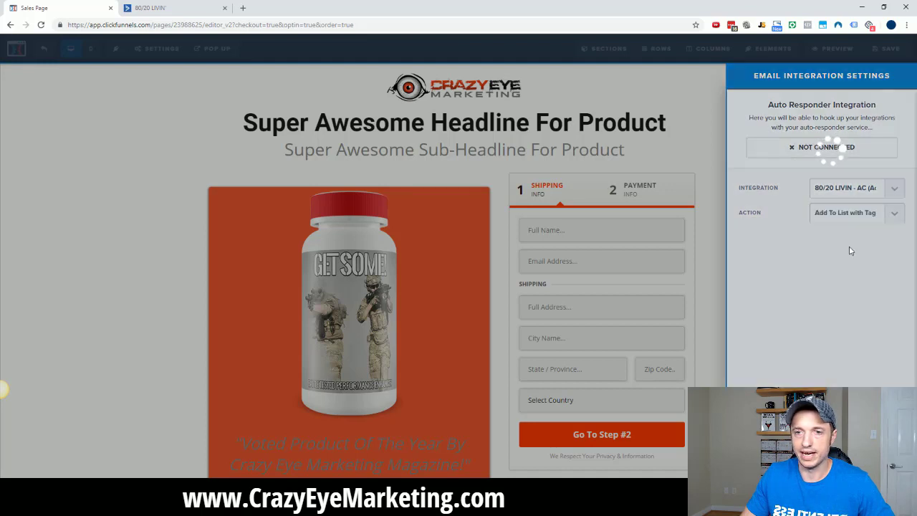
click(852, 237)
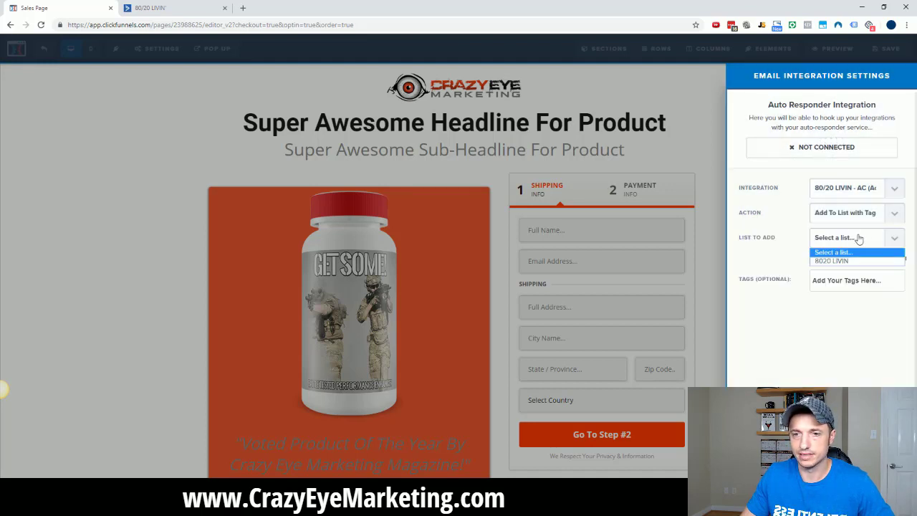
click(845, 263)
Begin a new optional tag for the page's integration with the prefix "GS:"
click(847, 293)
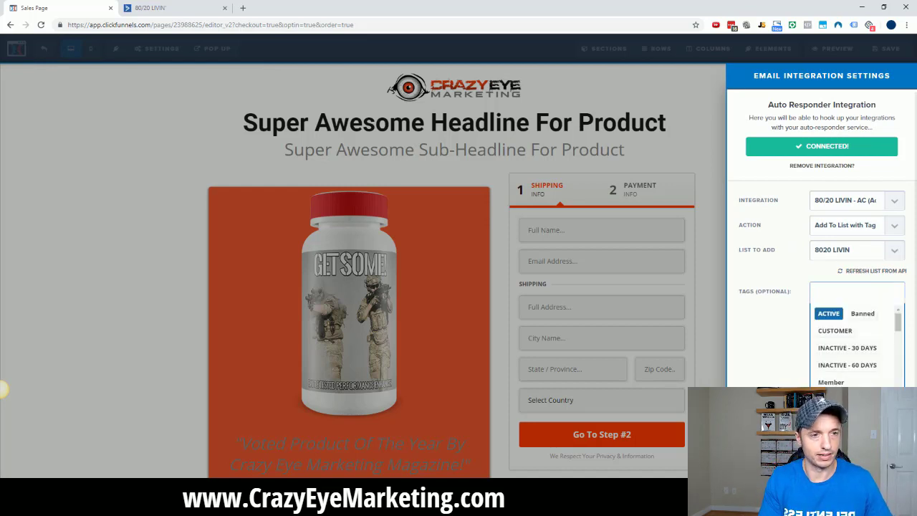
text(GS)
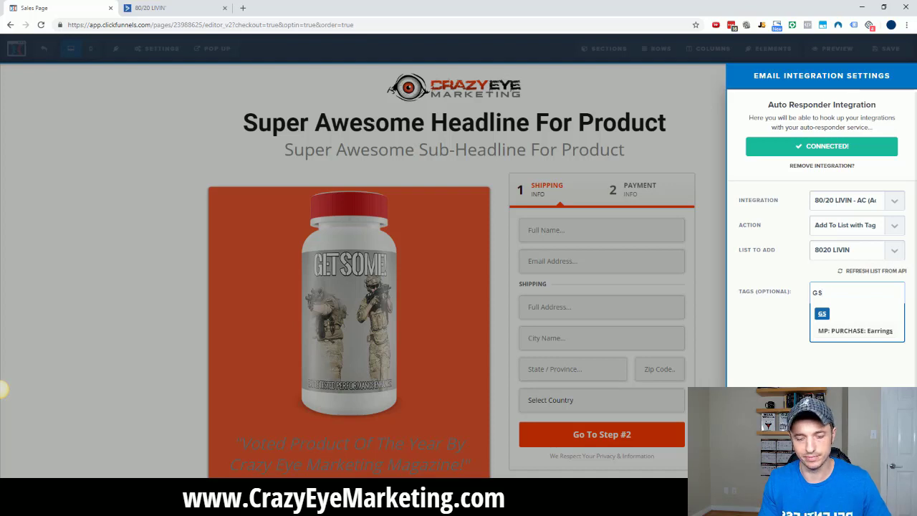
text(:)
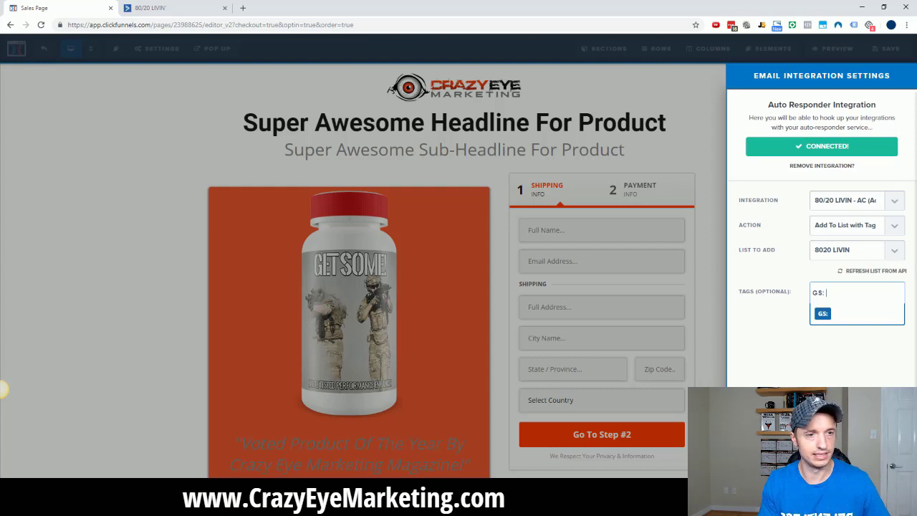
text(Get)
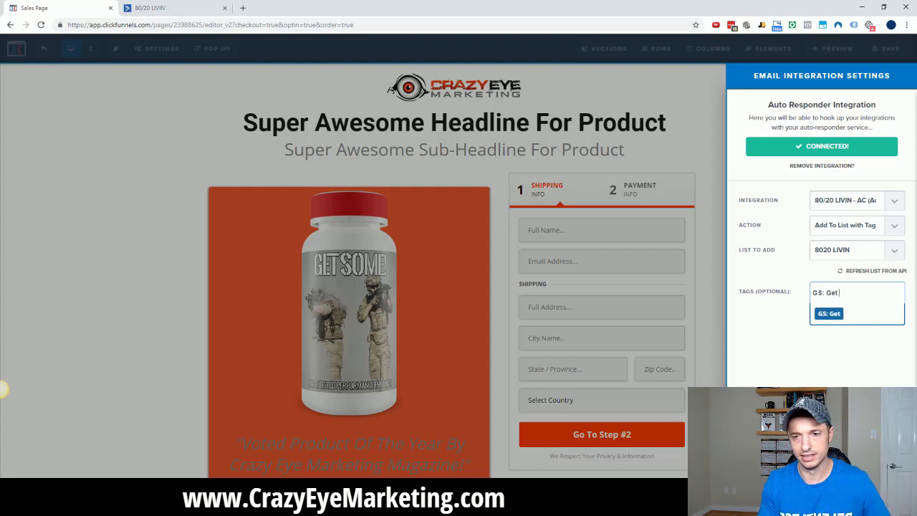
text( Some Lead)
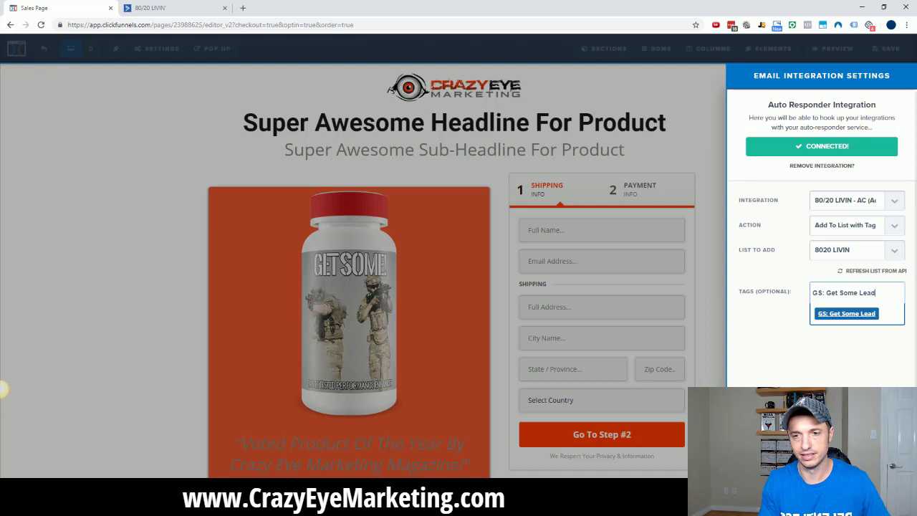
key(BackSpace)
key(BackSpace)
key(BackSpace)
key(BackSpace)
key(BackSpace)
key(BackSpace)
key(BackSpace)
key(BackSpace)
key(BackSpace)
key(BackSpace)
key(BackSpace)
key(BackSpace)
key(BackSpace)
Complete the tag as "GS: Lead: Get Some" and add it to the page's integration
text(Le)
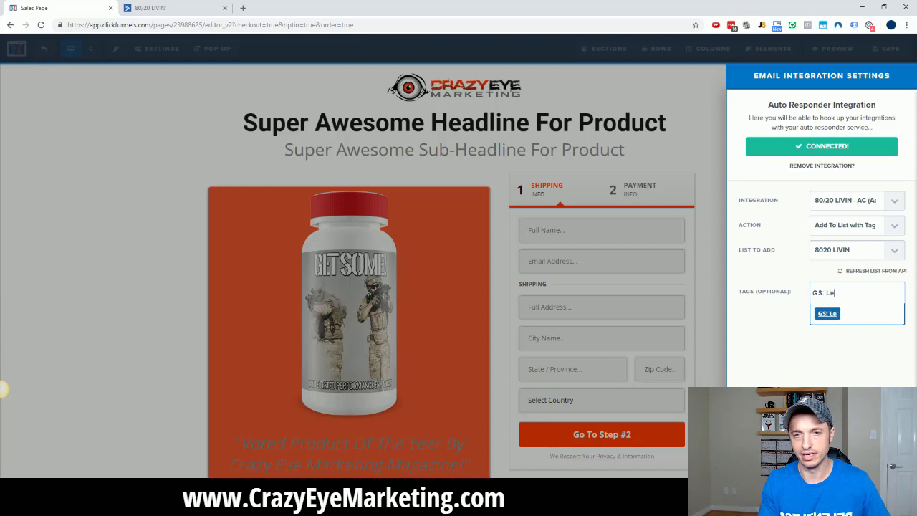
text(ad: Get Some)
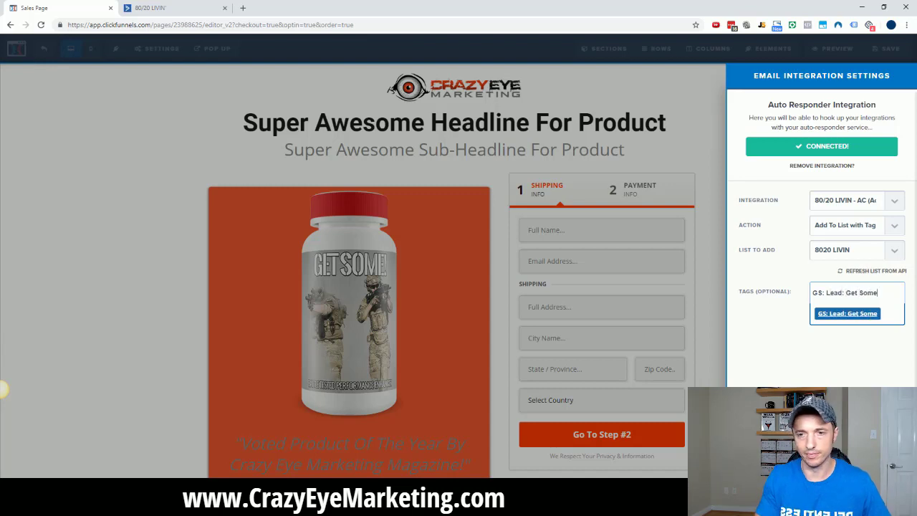
key(ctrl+a)
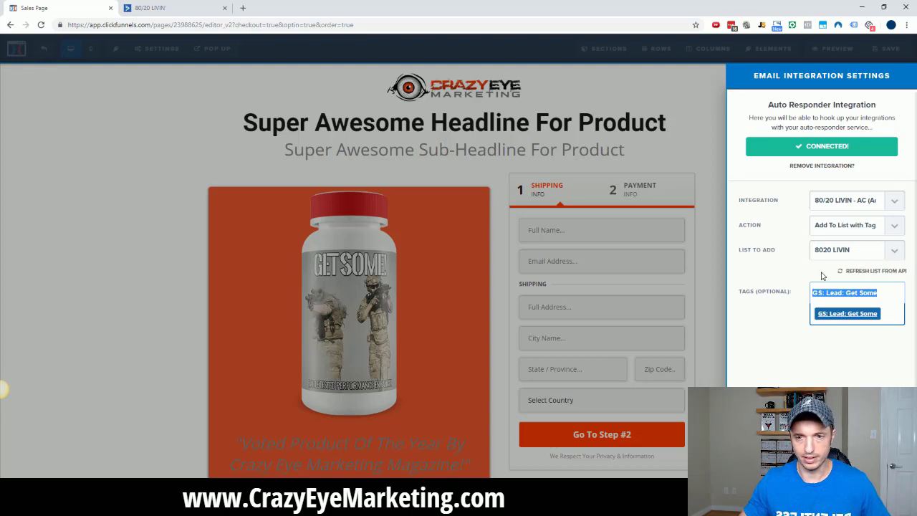
click(839, 318)
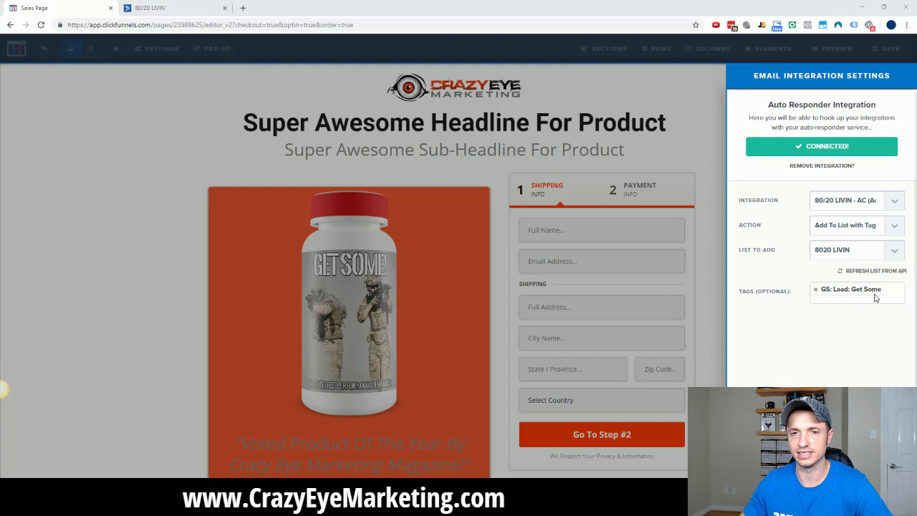
Close the integration settings, save the order form page and return to the funnel's Order Form overview
click(707, 222)
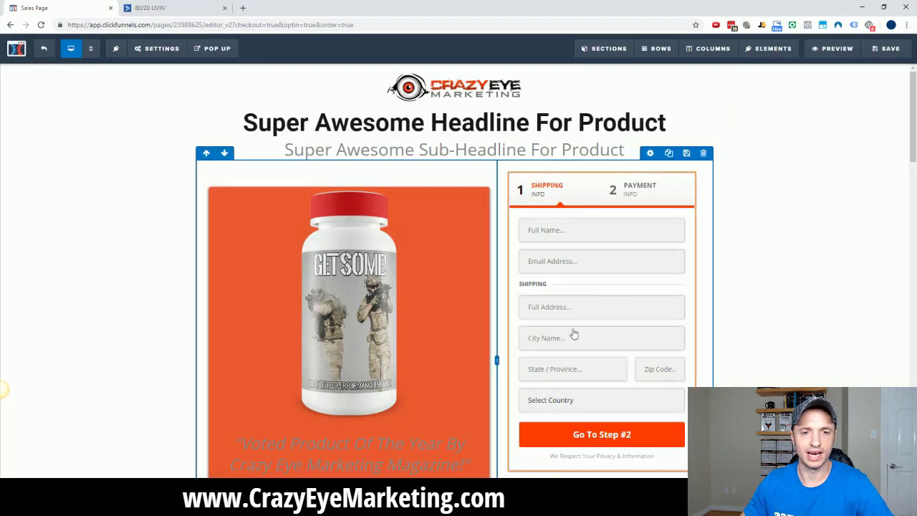
click(887, 48)
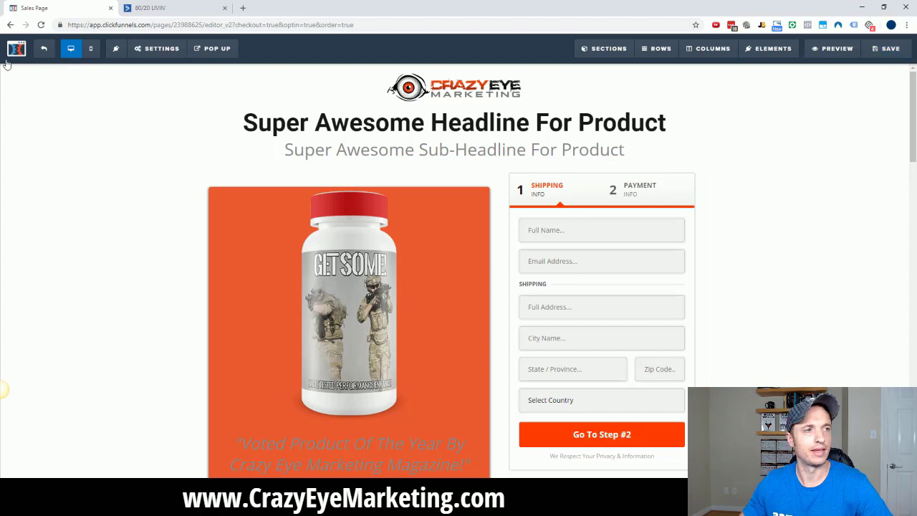
click(44, 50)
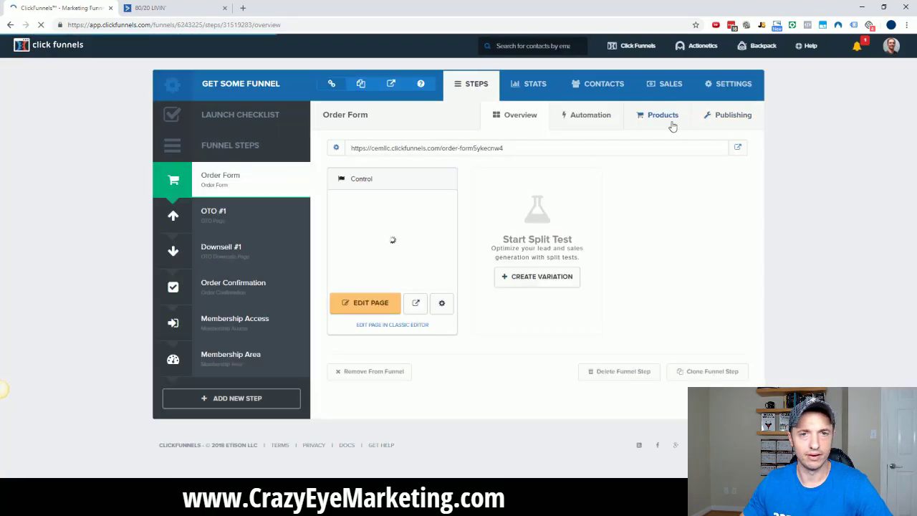
Open the email integration settings of the order form product "1 Bottle Of Get Some!"
click(668, 119)
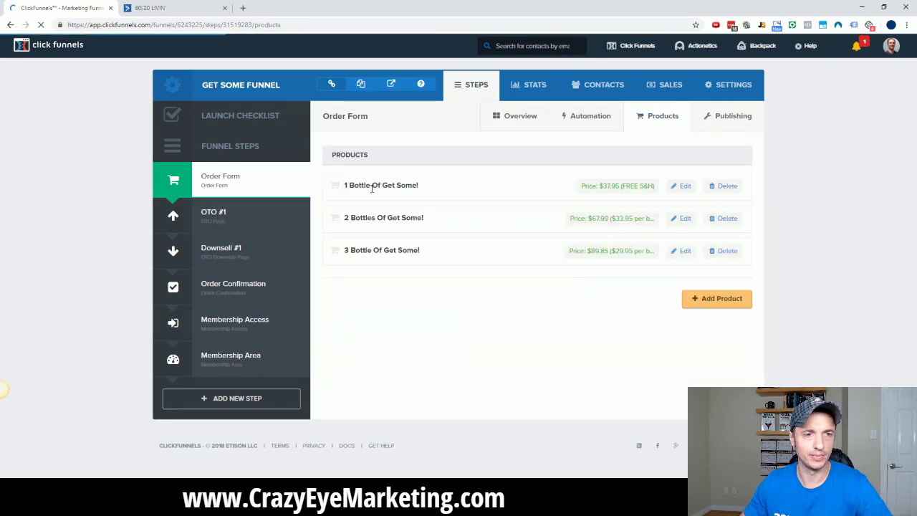
click(683, 186)
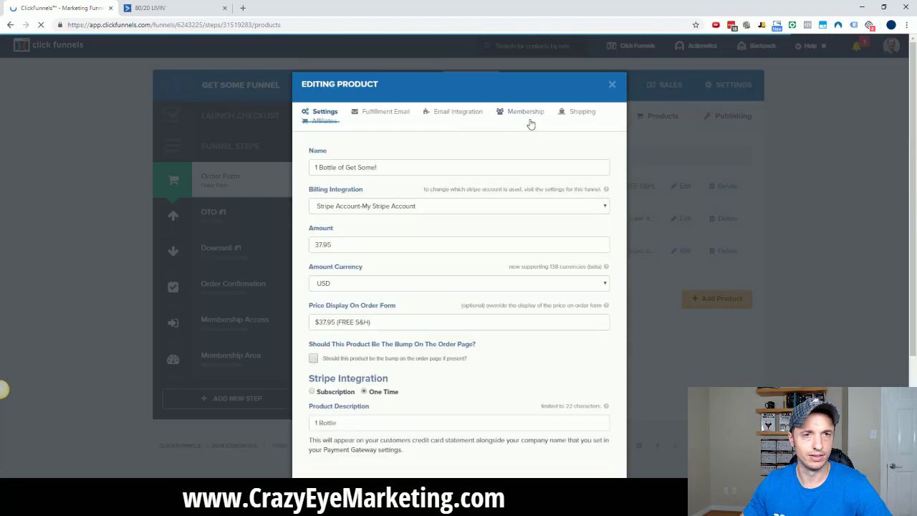
click(458, 117)
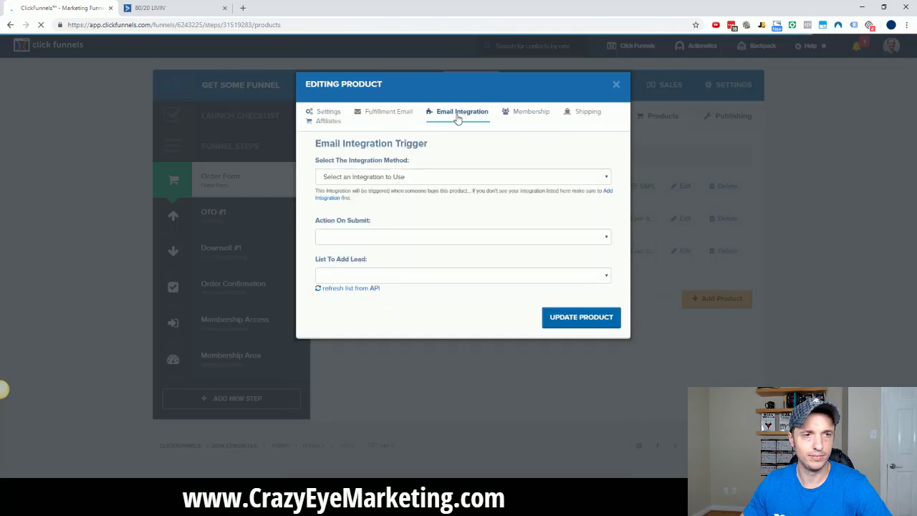
Set the product's integration to Activecampaign (80/20 LIVIN - AC), action Add To List with Tag, and list 8020 LIVIN
click(405, 179)
click(410, 267)
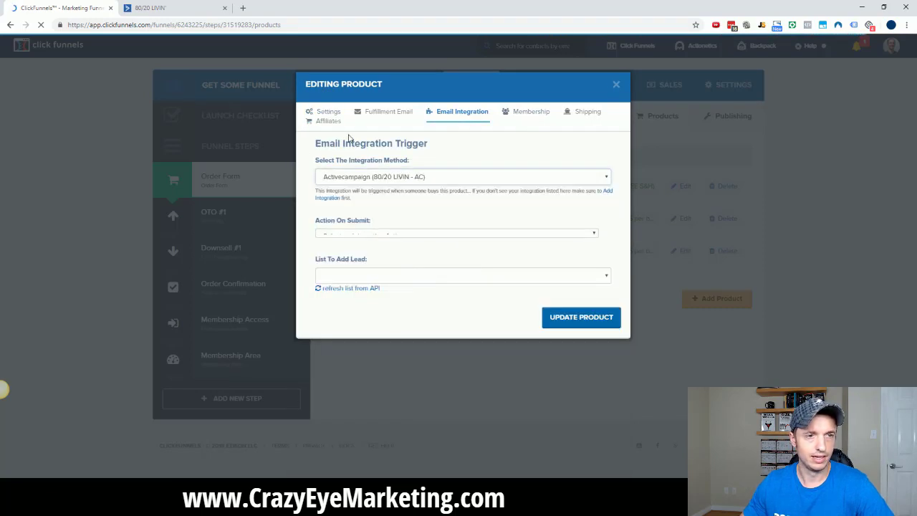
click(410, 239)
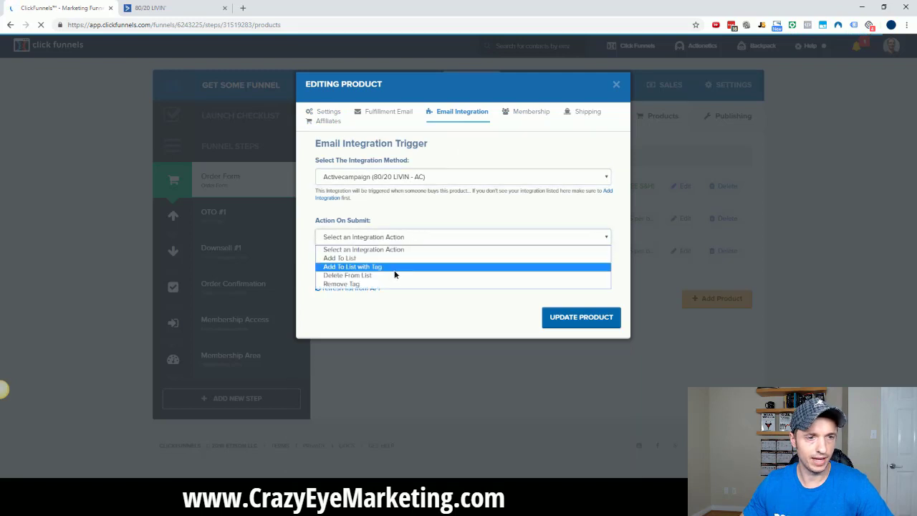
click(394, 269)
click(403, 277)
click(395, 297)
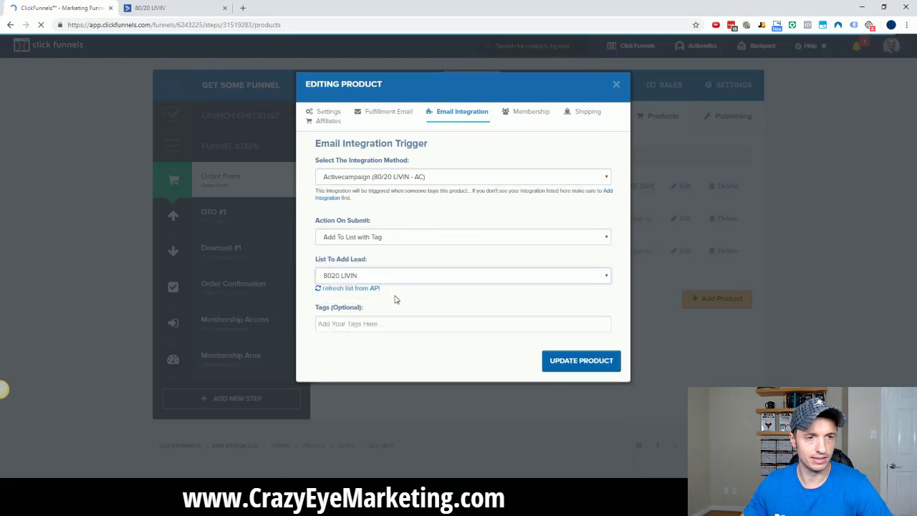
click(390, 326)
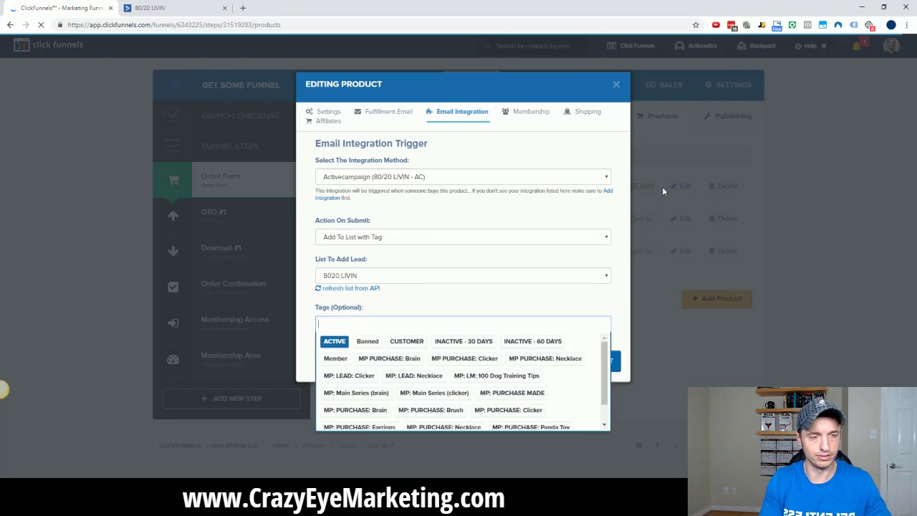
text(GS: )
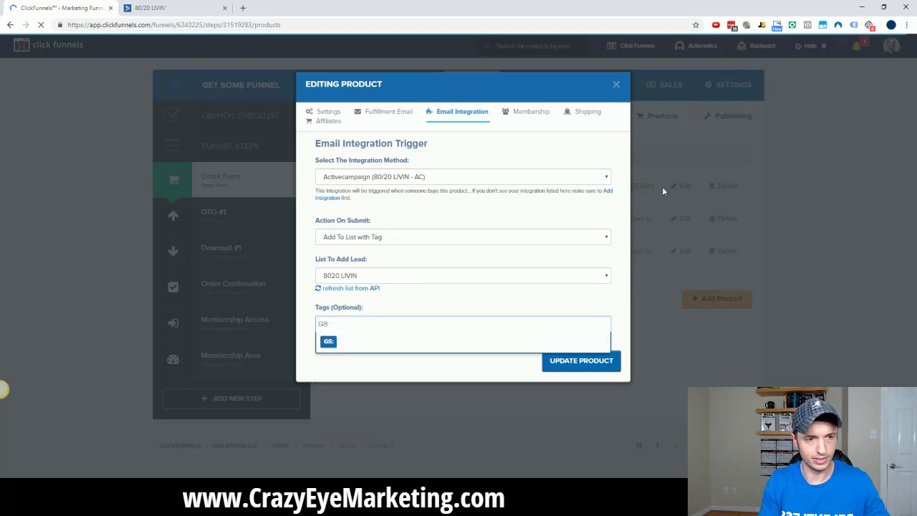
text(NEW PURCHAS)
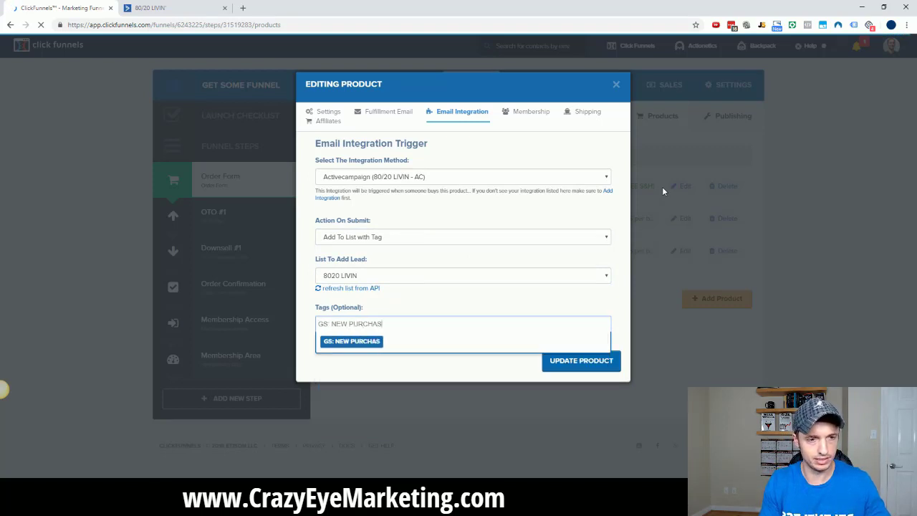
text(E: Get Some)
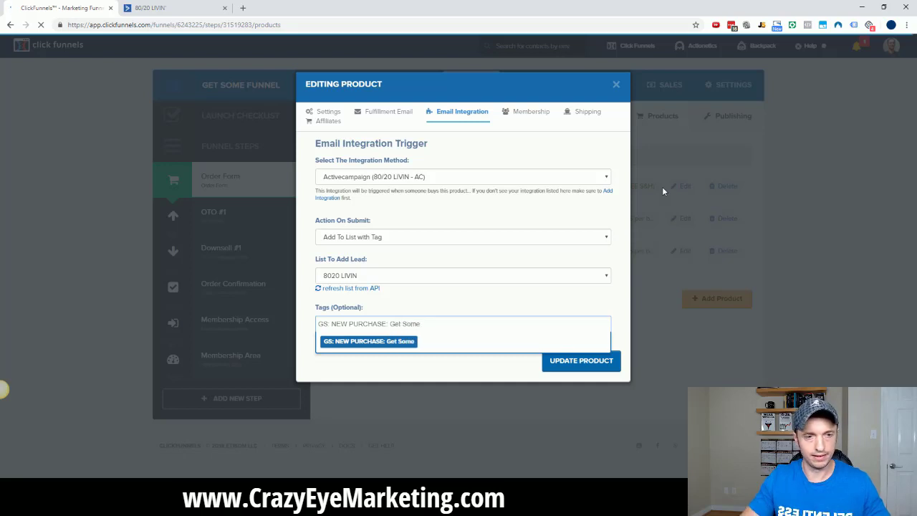
key(ctrl+a)
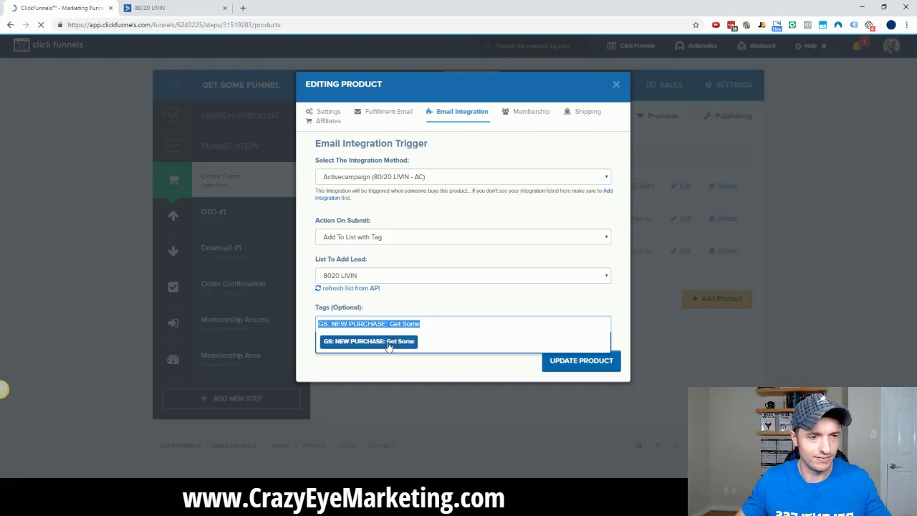
key(BackSpace)
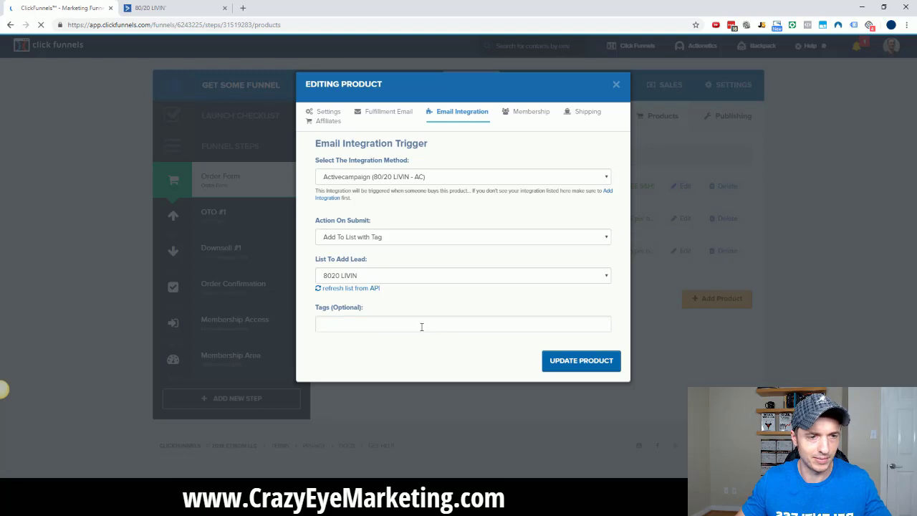
text(GS:)
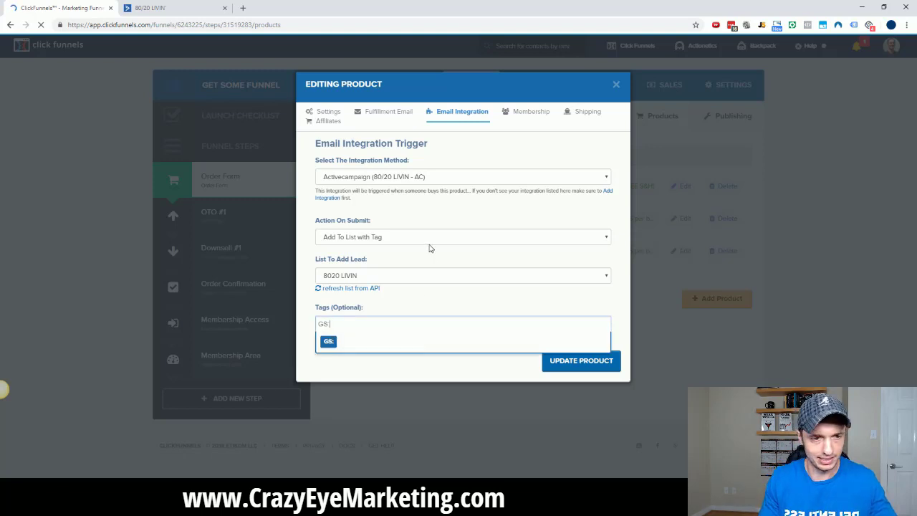
text( N)
key(BackSpace)
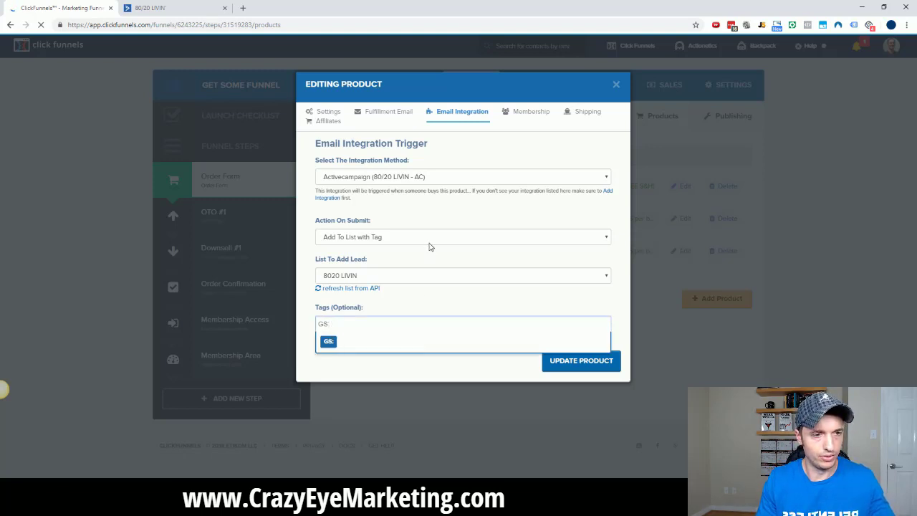
key(Return)
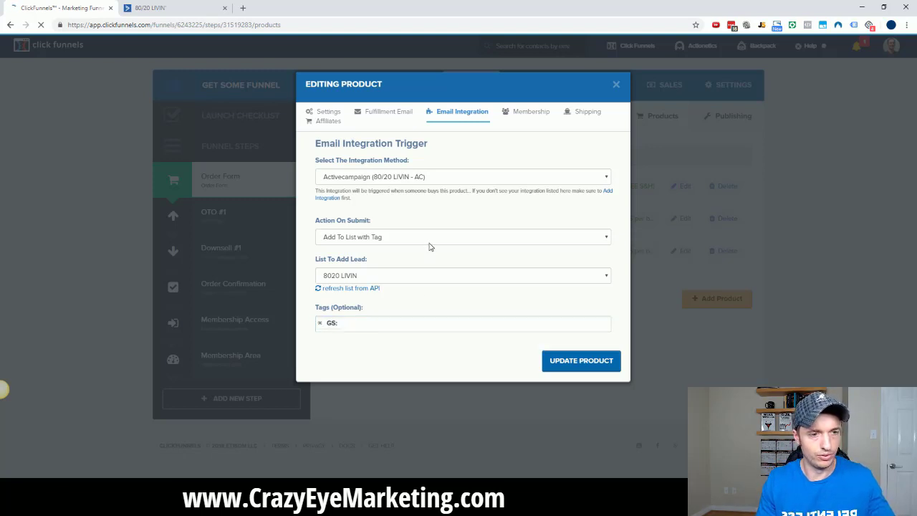
click(321, 323)
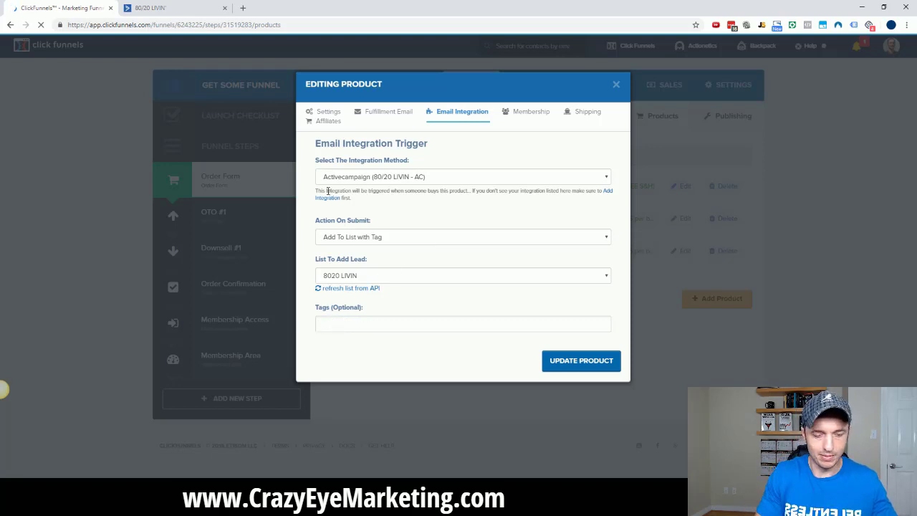
Enter "GS: NEW PURCHASE: Get Some" as the tag text in the 1 Bottle product's email integration
key(Tab)
text(gs)
key(BackSpace)
key(BackSpace)
text(G)
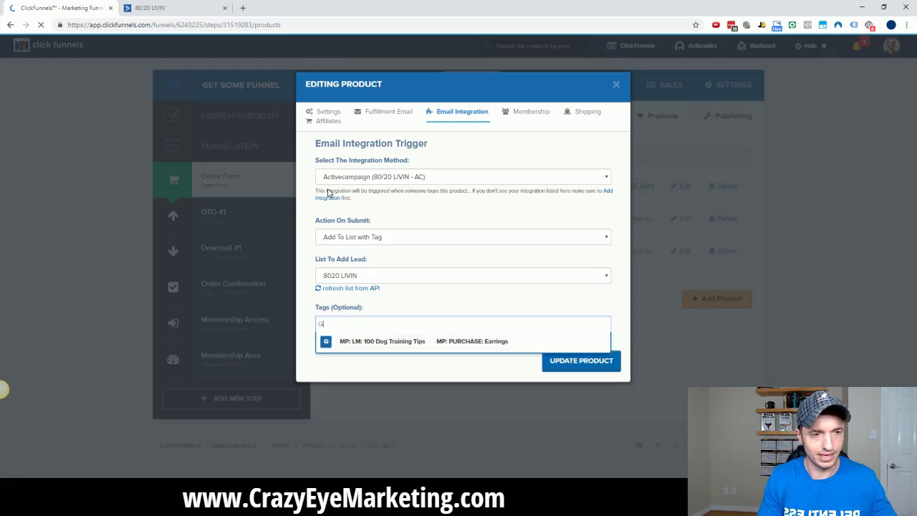
text(S: ne)
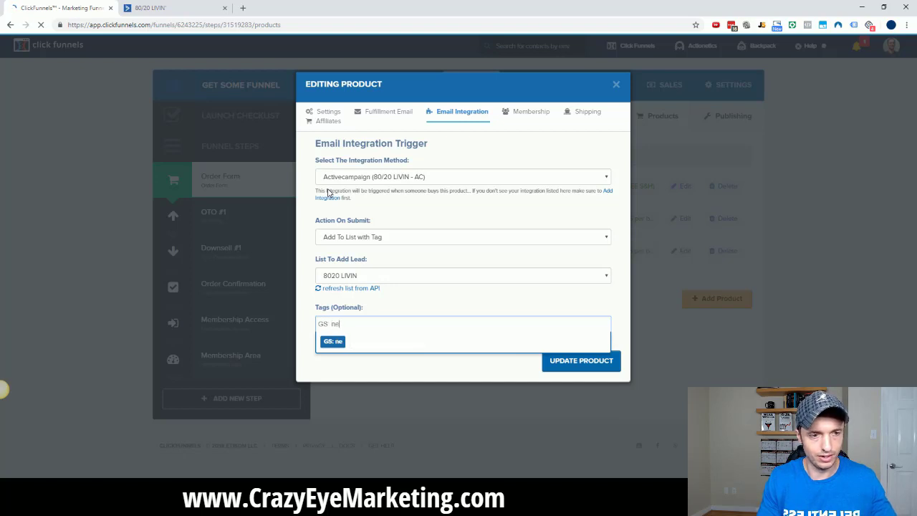
text(NEW P)
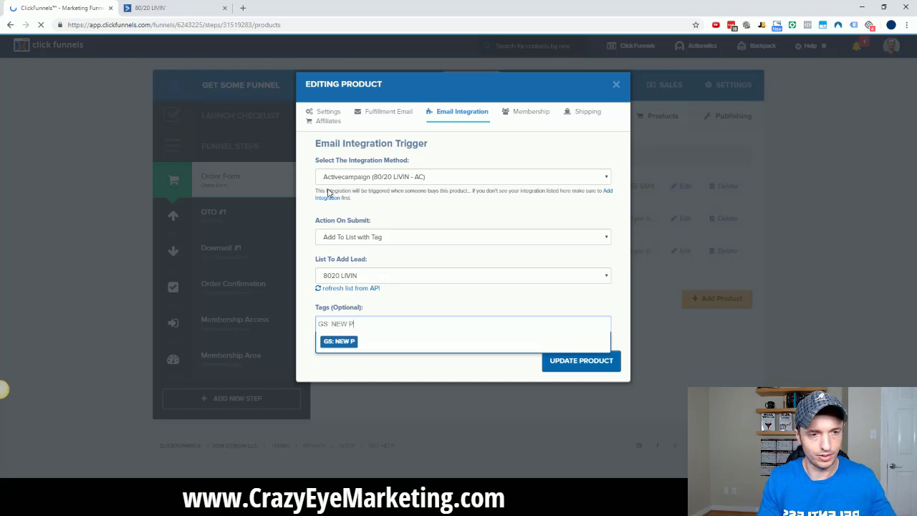
text(URCHASE: )
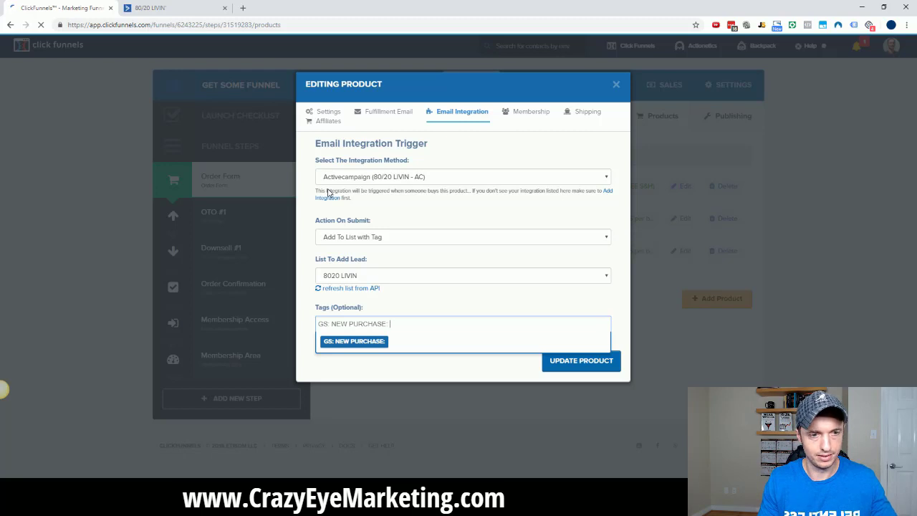
text(Get Some)
Copy the tag text to the clipboard for reuse, add it as the product's tag and update the product
key(ctrl+a)
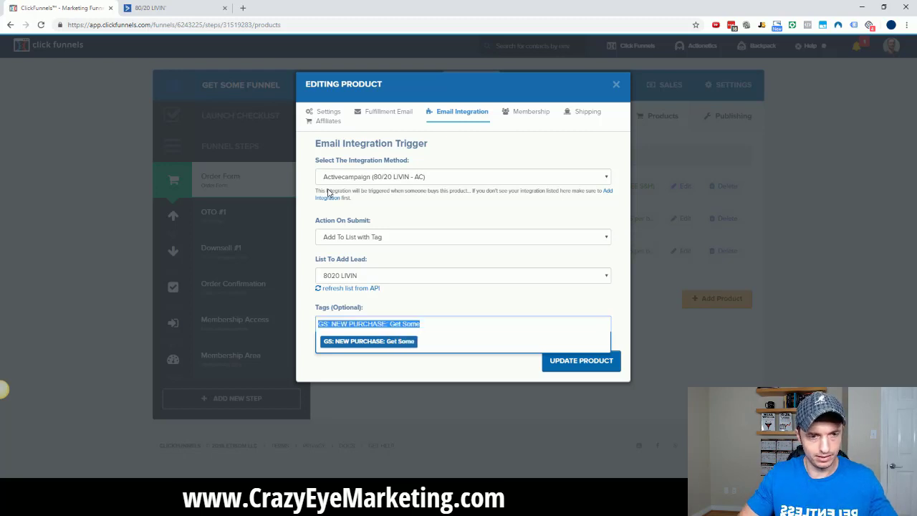
key(ctrl+x)
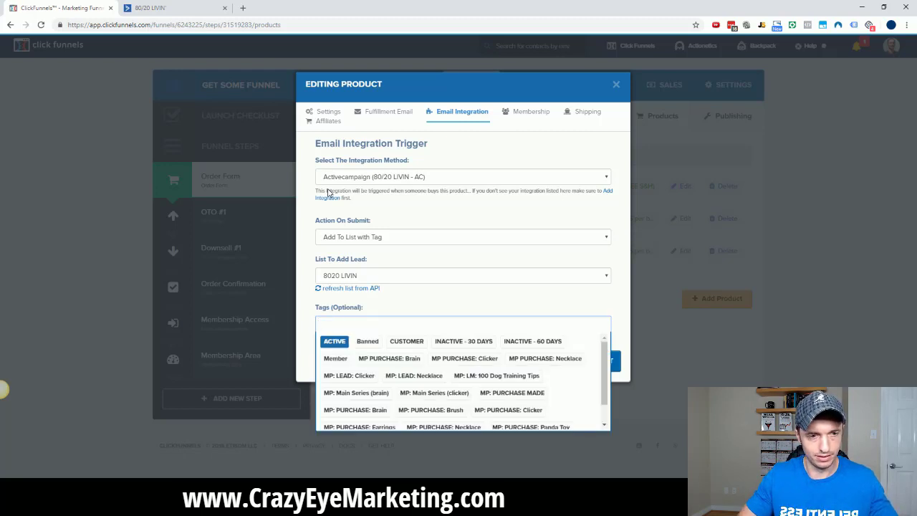
key(ctrl+v)
key(Return)
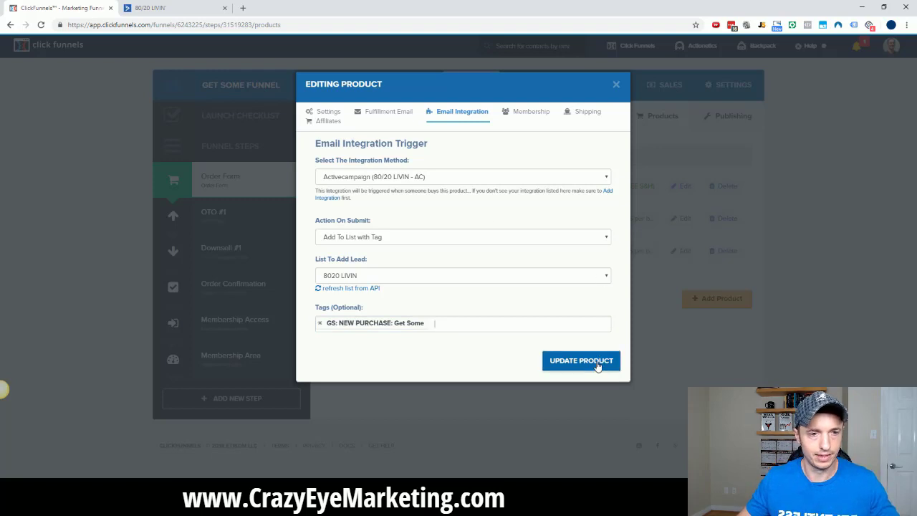
click(597, 362)
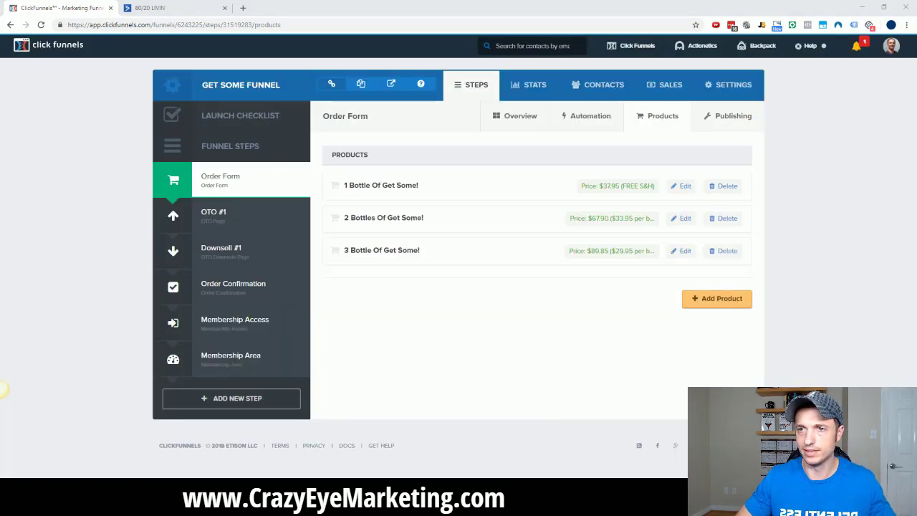
Set the "2 Bottles Of Get Some!" email integration to Activecampaign (80/20 LIVIN - AC), action Add To List with Tag, list 8020 LIVIN
click(682, 218)
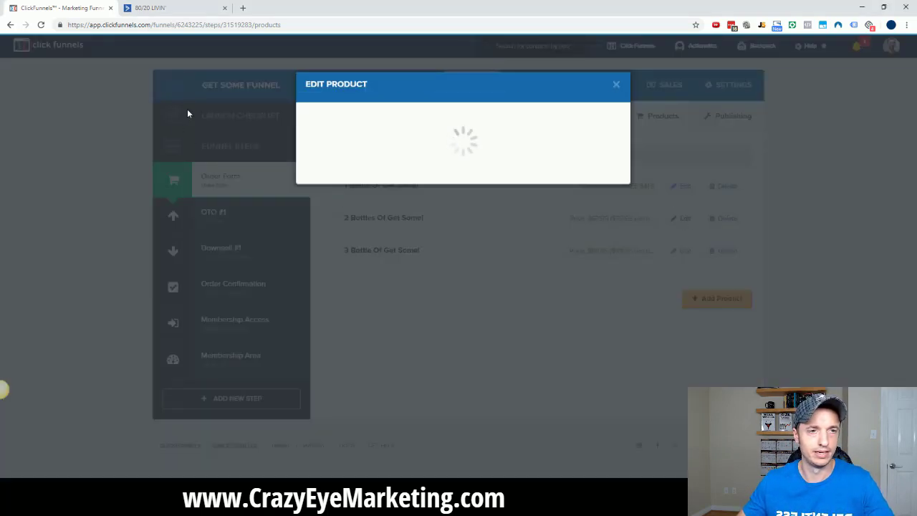
click(460, 114)
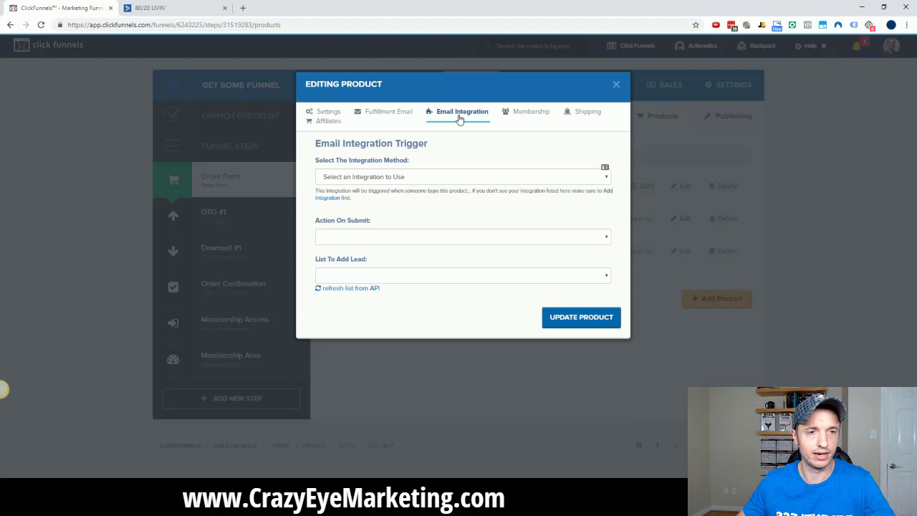
click(430, 177)
click(405, 266)
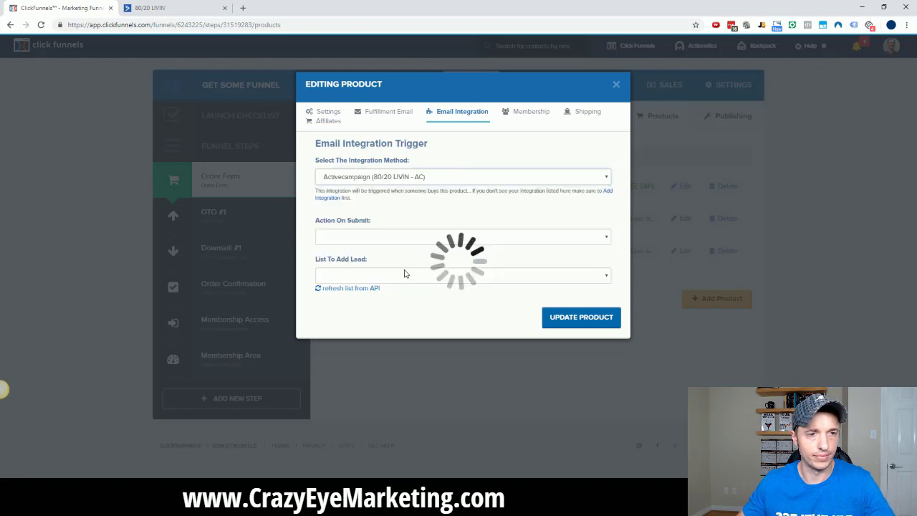
click(403, 238)
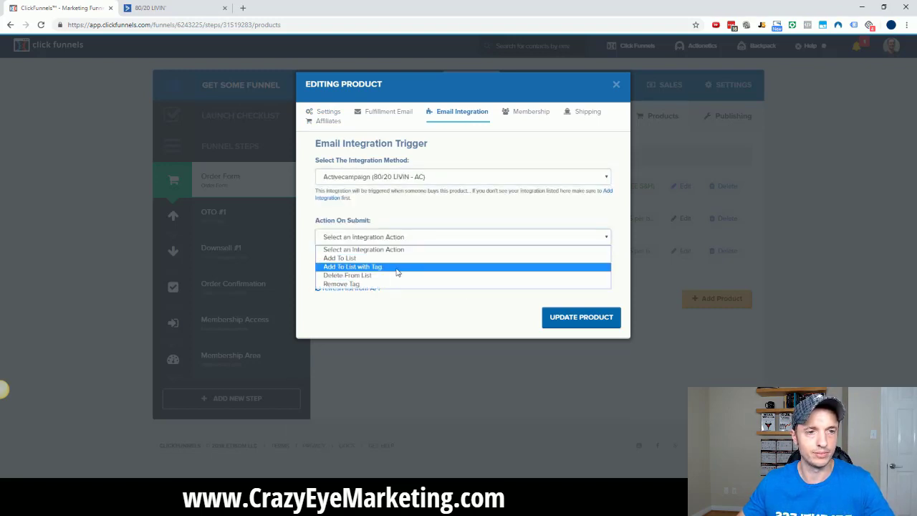
click(397, 268)
click(400, 275)
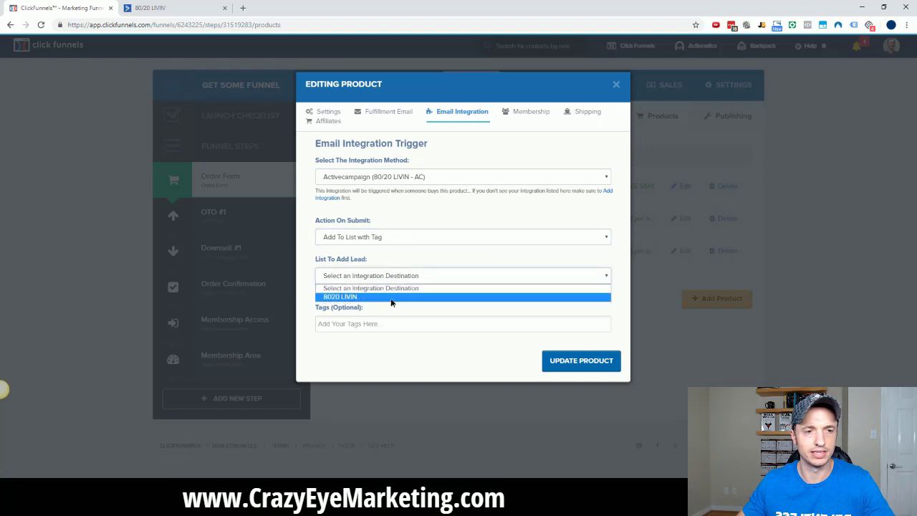
click(394, 300)
Add the copied tag "GS: NEW PURCHASE: Get Some" to the 2 Bottles product and update the product
click(389, 327)
key(ctrl+v)
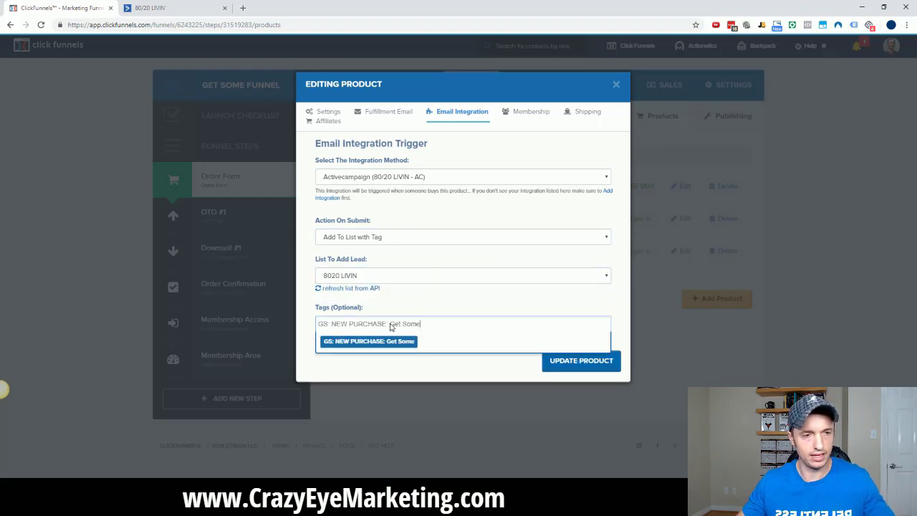
click(383, 344)
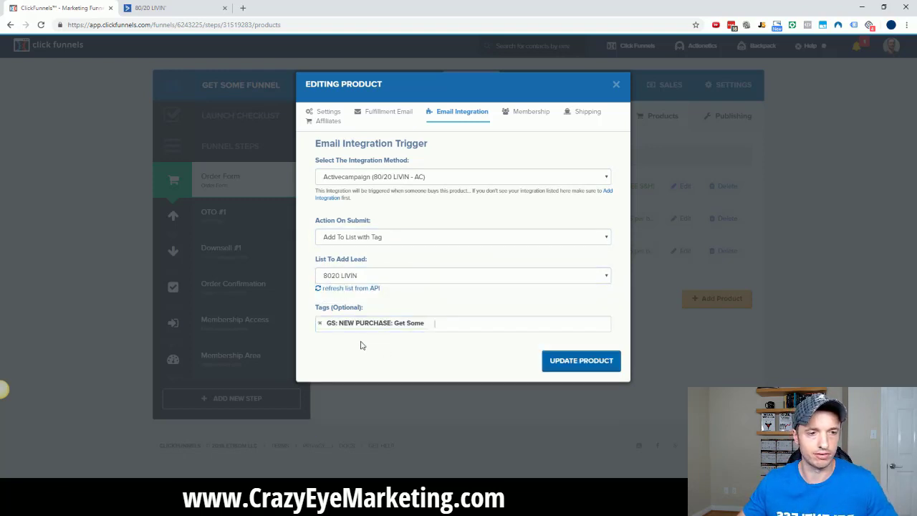
click(593, 370)
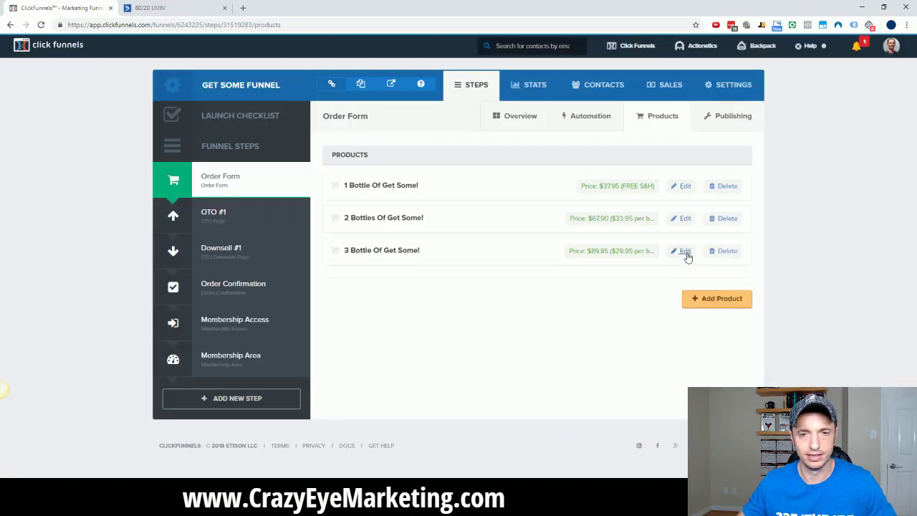
Set the "3 Bottle Of Get Some!" email integration to Activecampaign (80/20 LIVIN - AC), action Add To List with Tag, list 8020 LIVIN
click(685, 253)
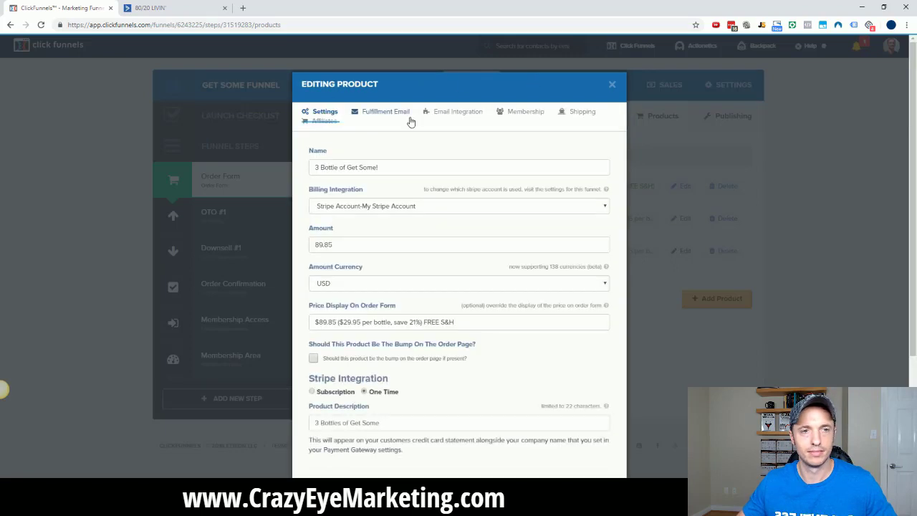
click(455, 116)
click(410, 179)
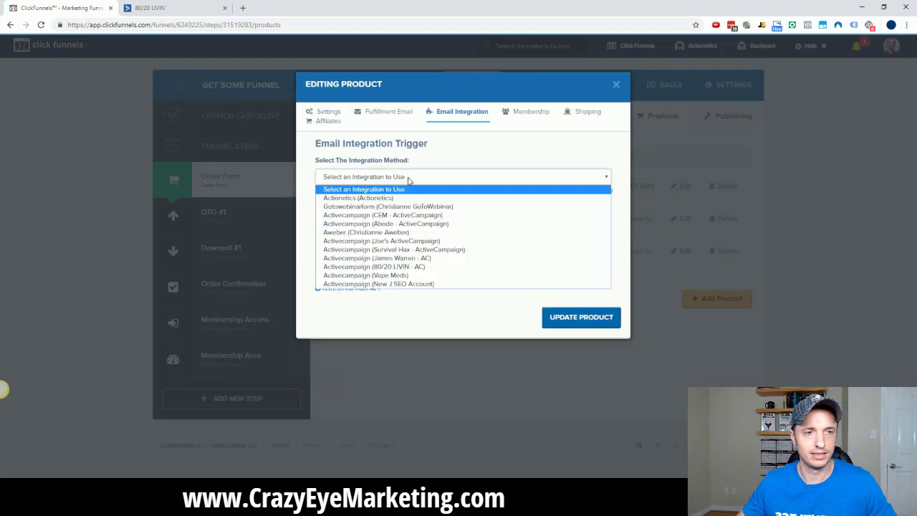
click(420, 267)
click(423, 237)
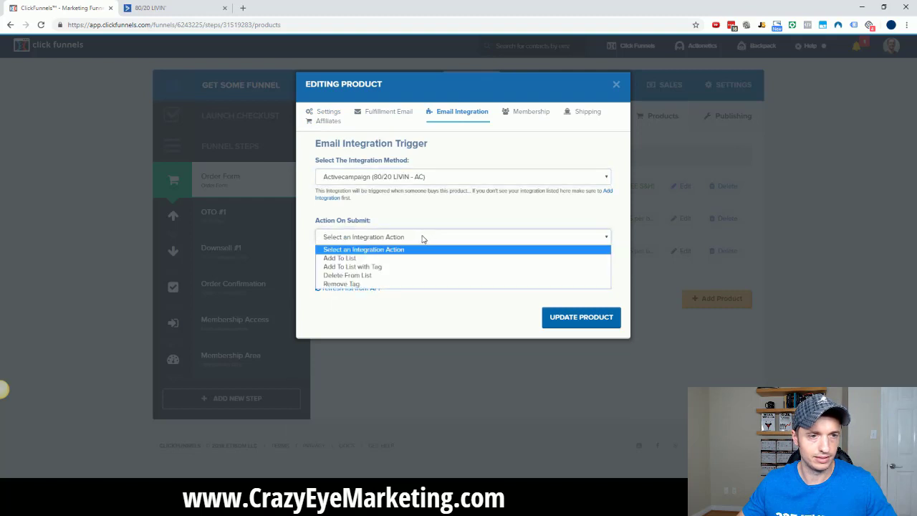
click(381, 267)
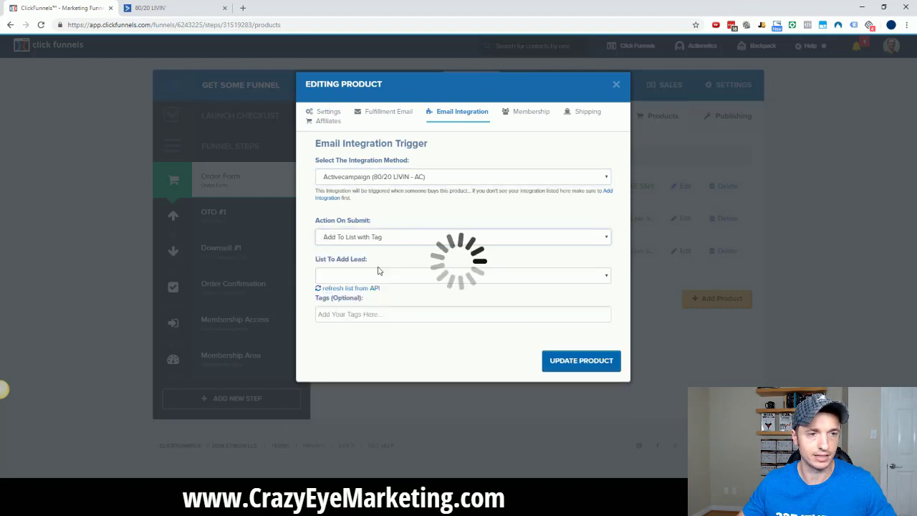
click(396, 278)
click(387, 296)
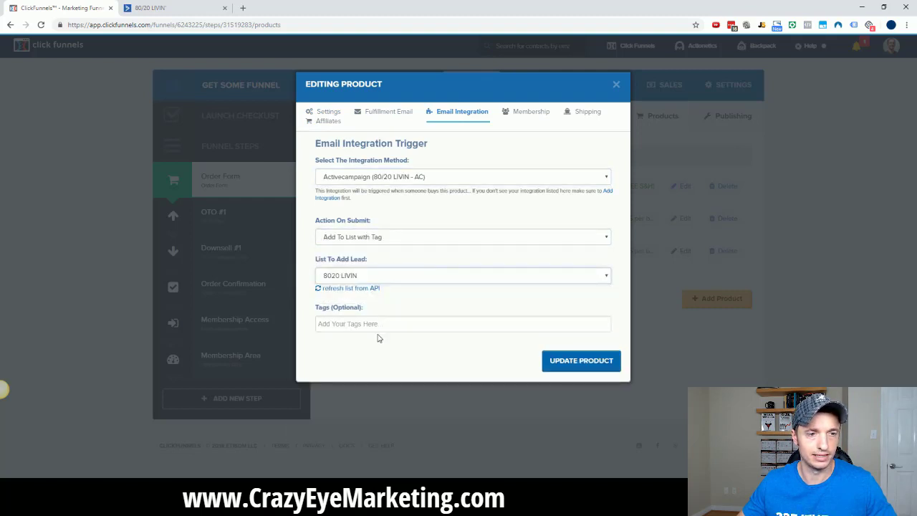
Add the copied tag "GS: NEW PURCHASE: Get Some" to the 3 Bottle product and update the product
click(380, 328)
key(ctrl+v)
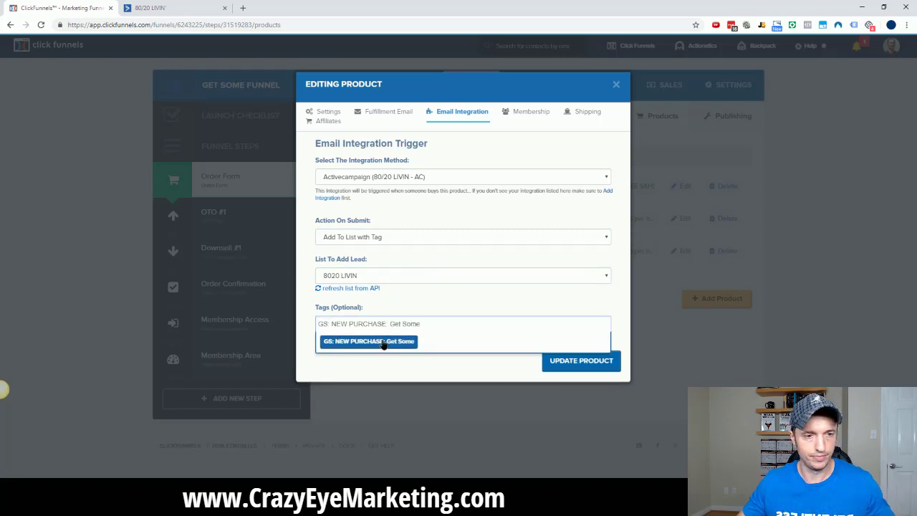
click(385, 342)
click(586, 364)
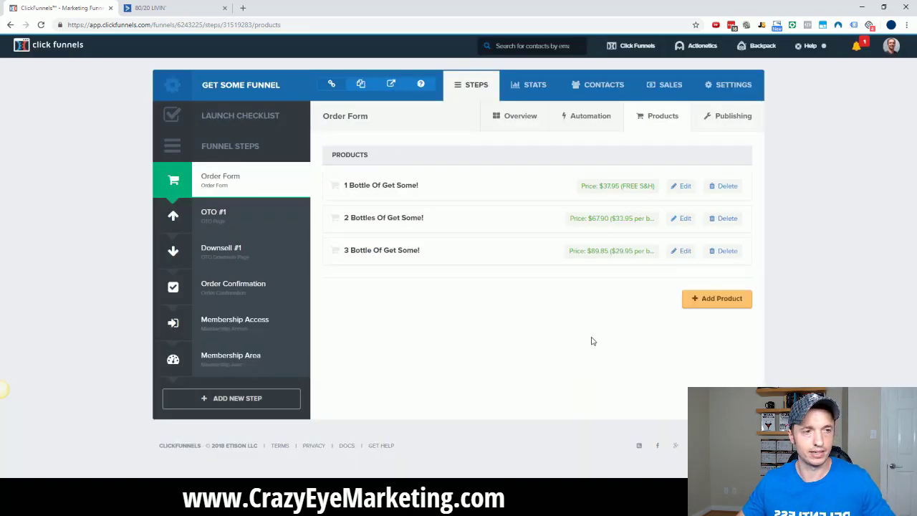
Open the email integration settings of the OTO #1 product "Get Some Monthly Subscription"
click(238, 219)
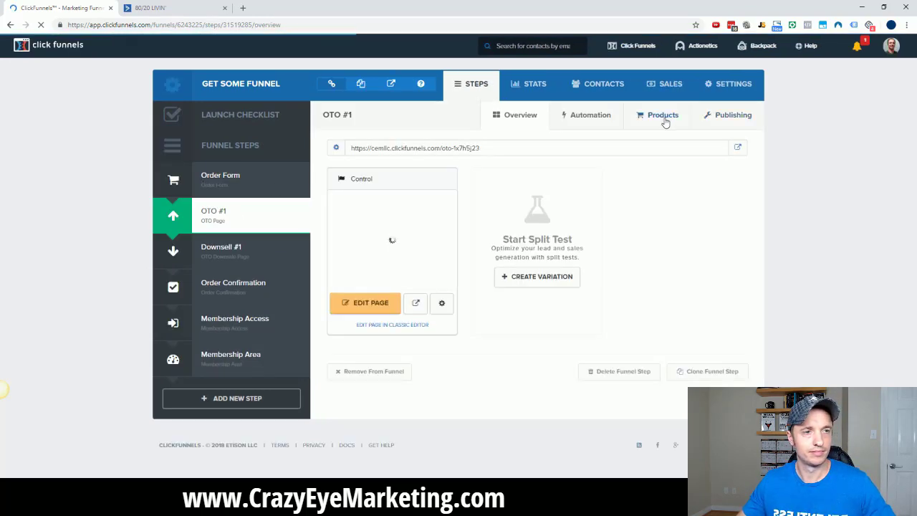
click(663, 122)
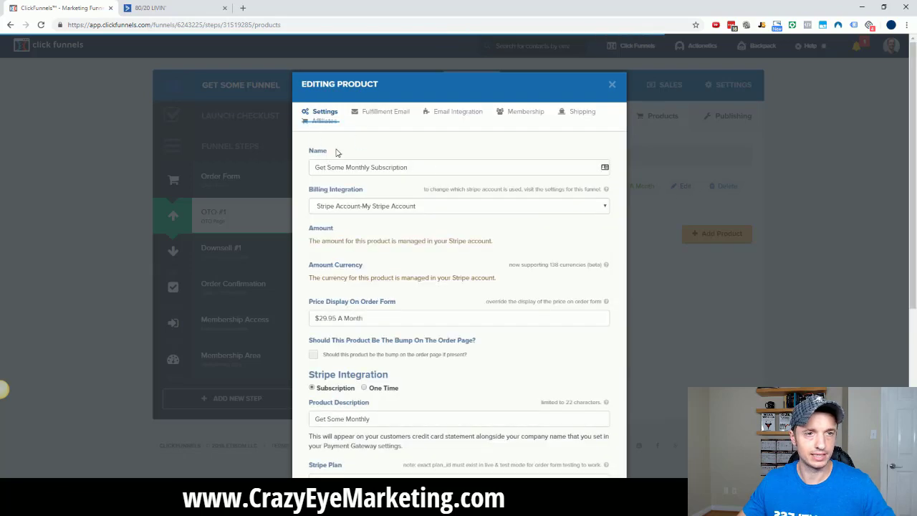
click(448, 114)
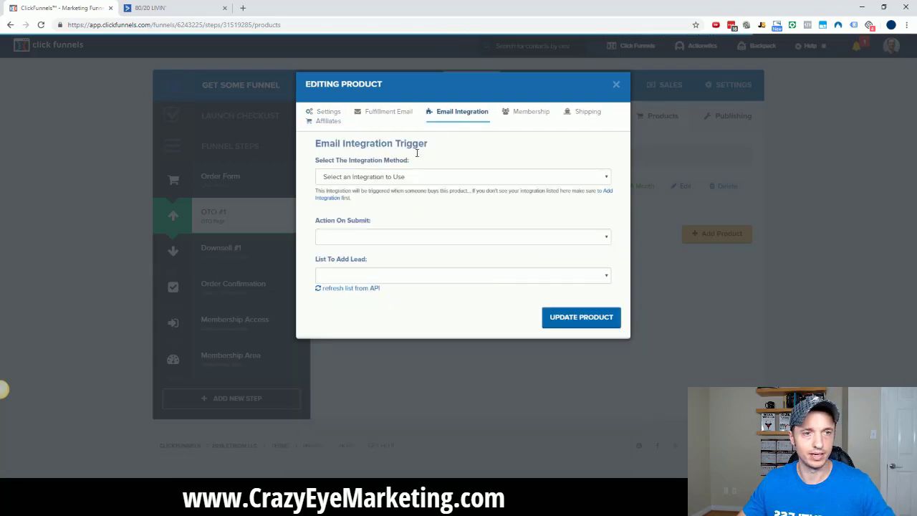
Set the monthly subscription's integration to Activecampaign (80/20 LIVIN - AC), action Add To List with Tag, and list 8020 LIVIN
click(408, 177)
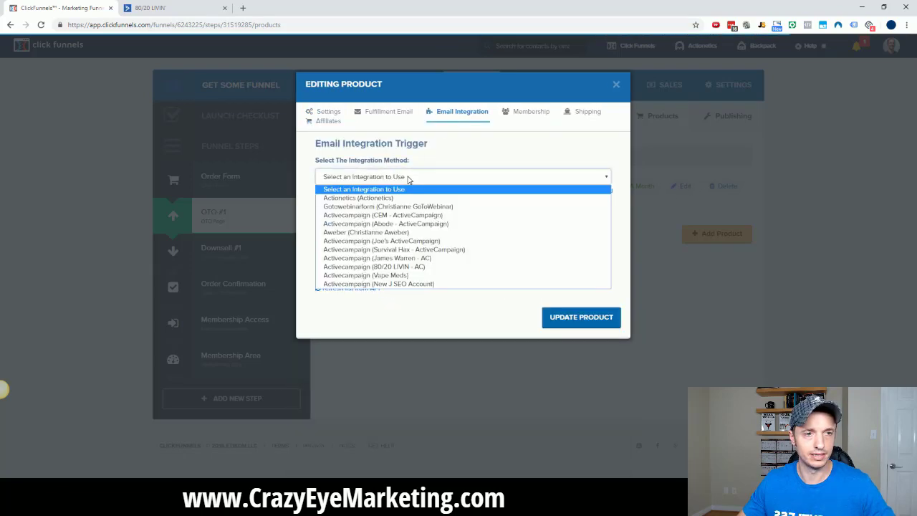
click(414, 270)
click(397, 236)
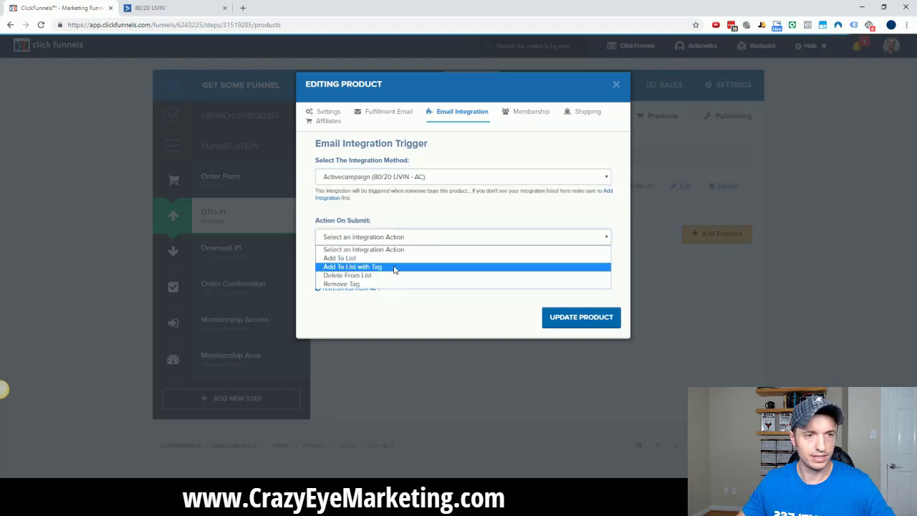
click(394, 267)
click(401, 275)
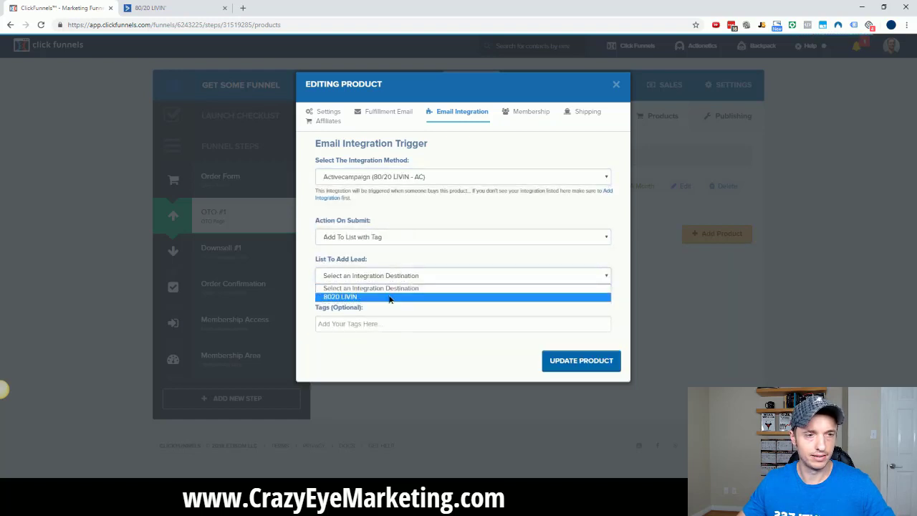
click(391, 296)
Add the tag "GS: NEW PURCHASE: Get Some Monthly" to the monthly subscription's email integration and update the product
click(399, 323)
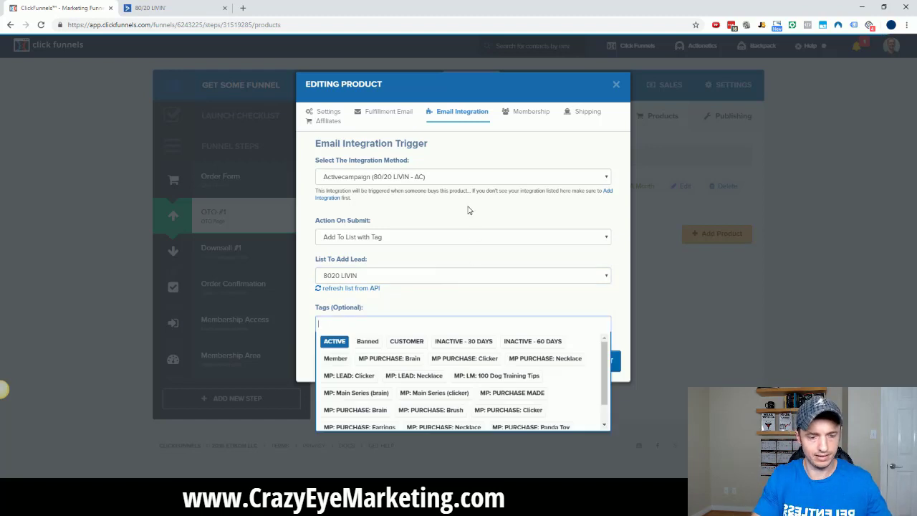
text(GS:)
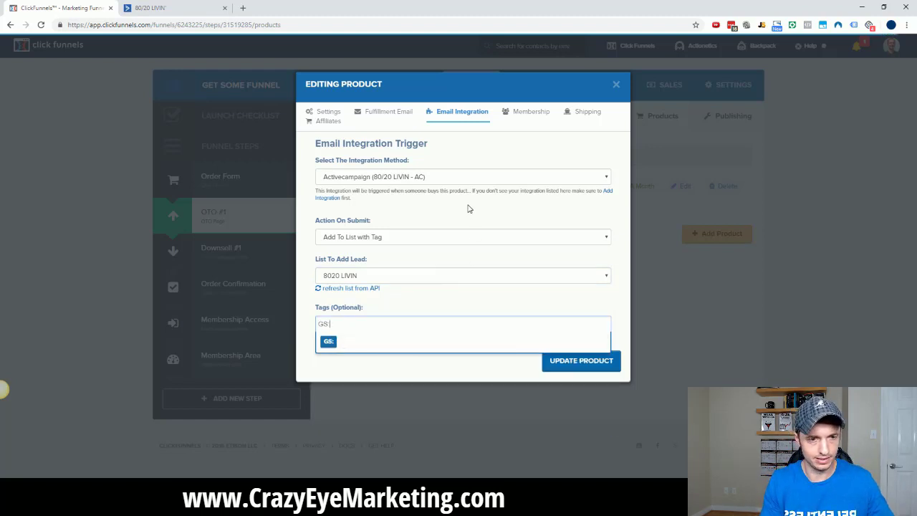
text( NEW P)
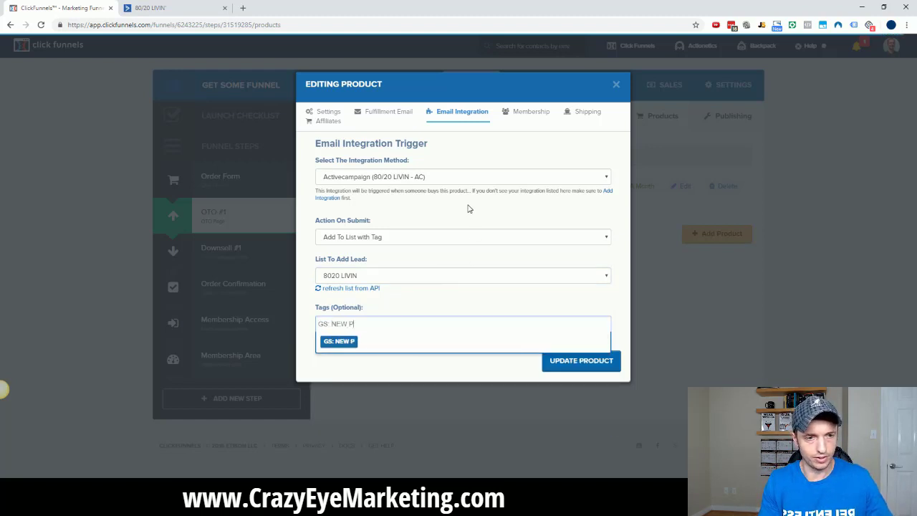
text(URCHASE: Get)
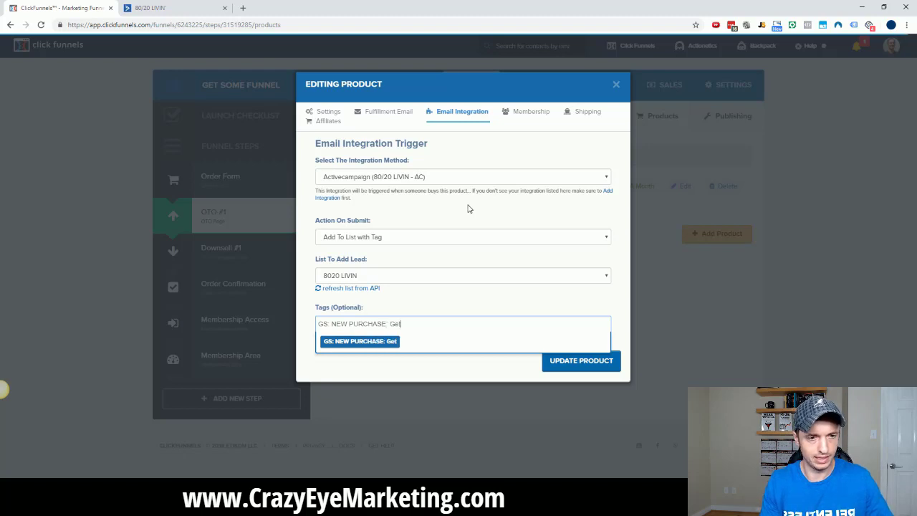
text( Some Monthly)
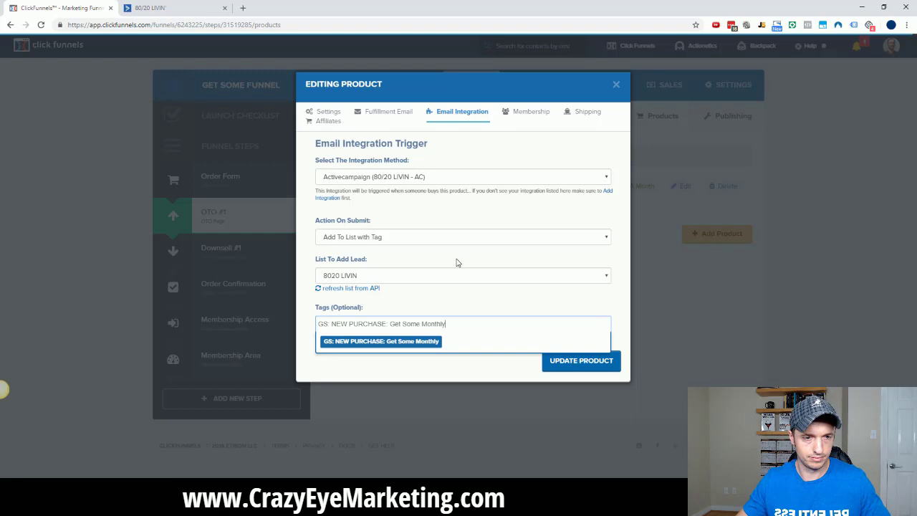
key(ctrl+a)
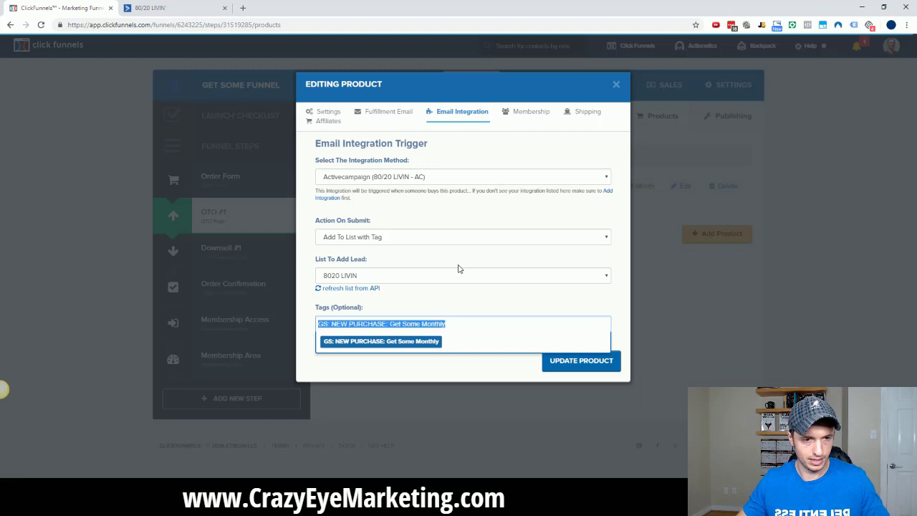
click(428, 341)
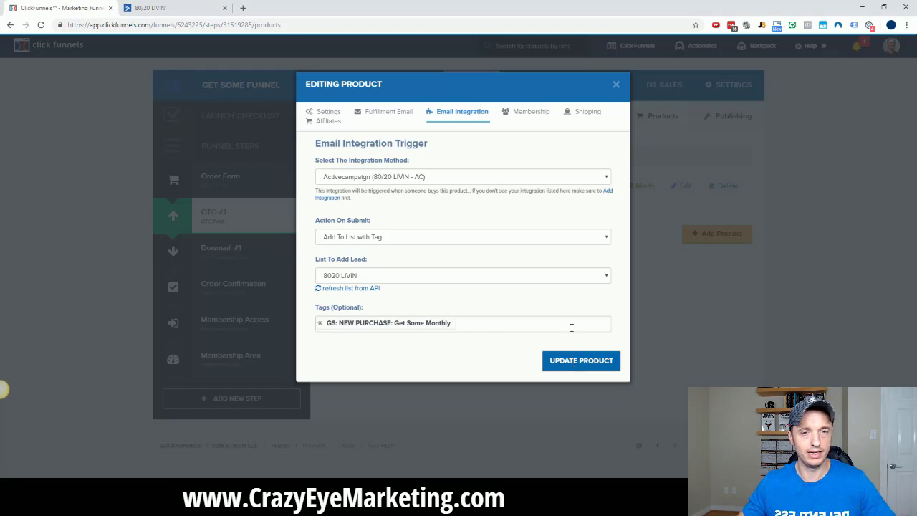
click(575, 361)
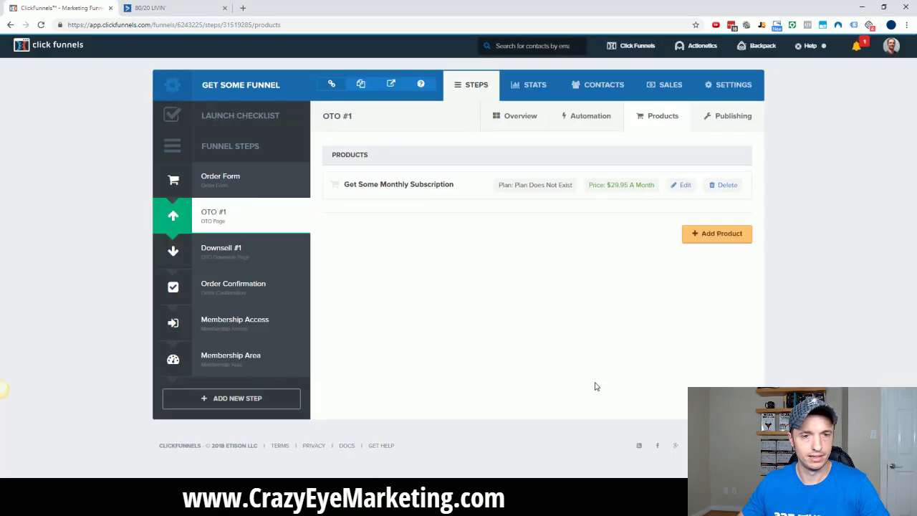
Set the Downsell #1 product's email integration to Activecampaign (80/20 LIVIN - AC), action Add To List with Tag, and list 8020 LIVIN
click(228, 252)
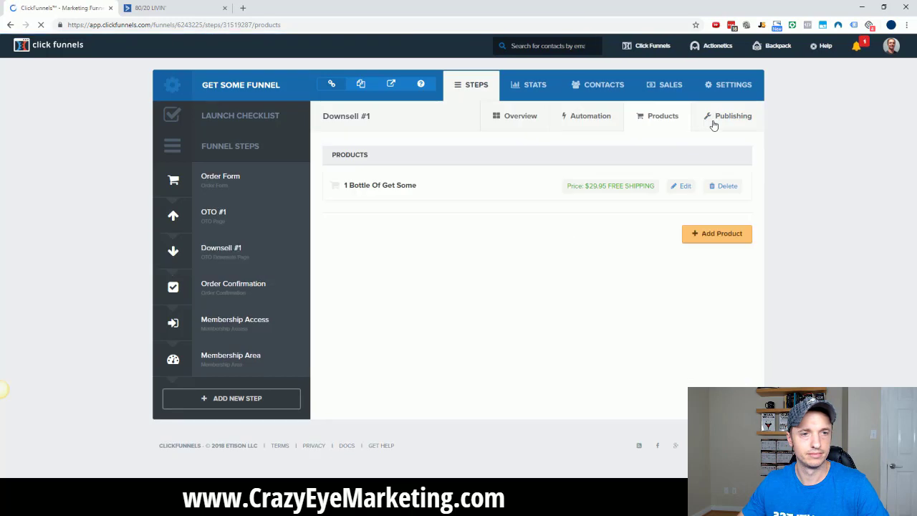
click(682, 186)
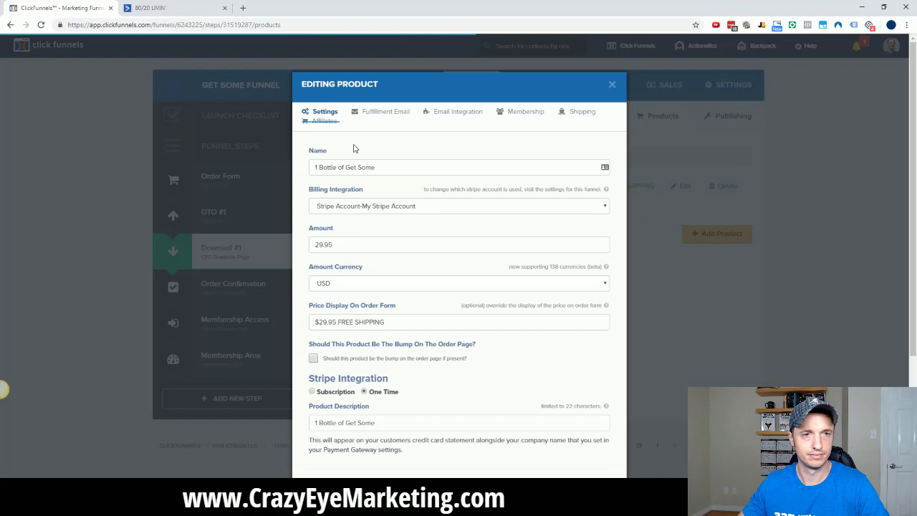
click(455, 113)
click(430, 181)
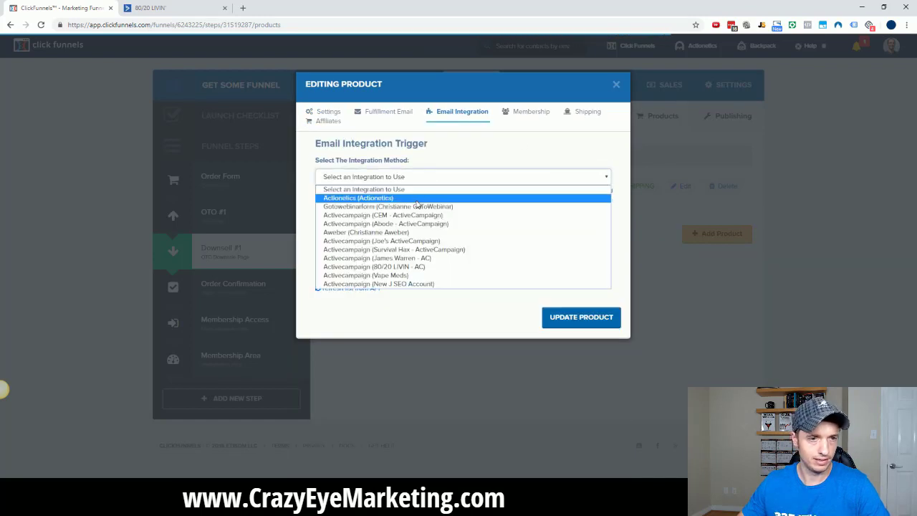
click(408, 267)
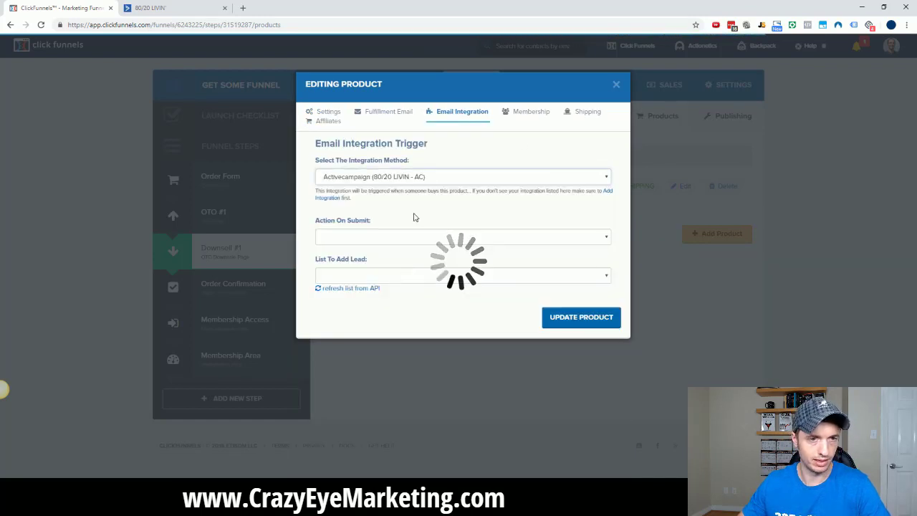
click(402, 237)
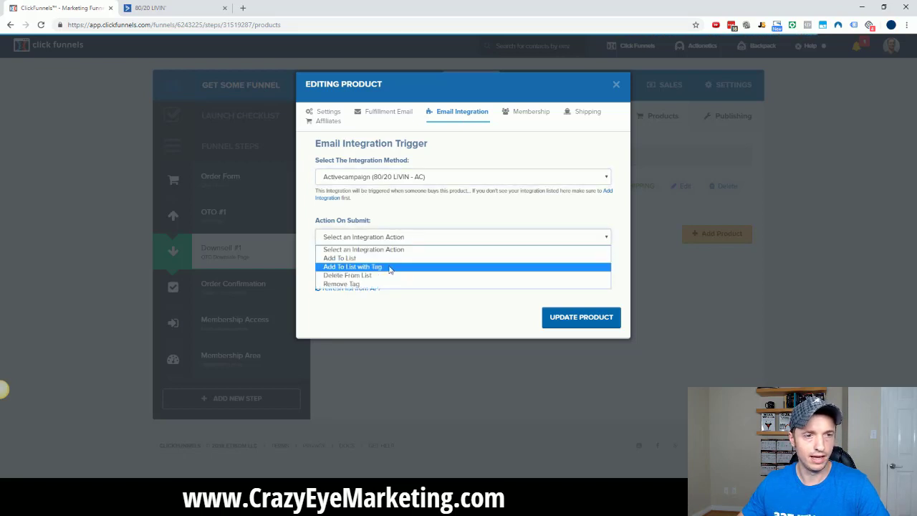
click(389, 267)
click(389, 274)
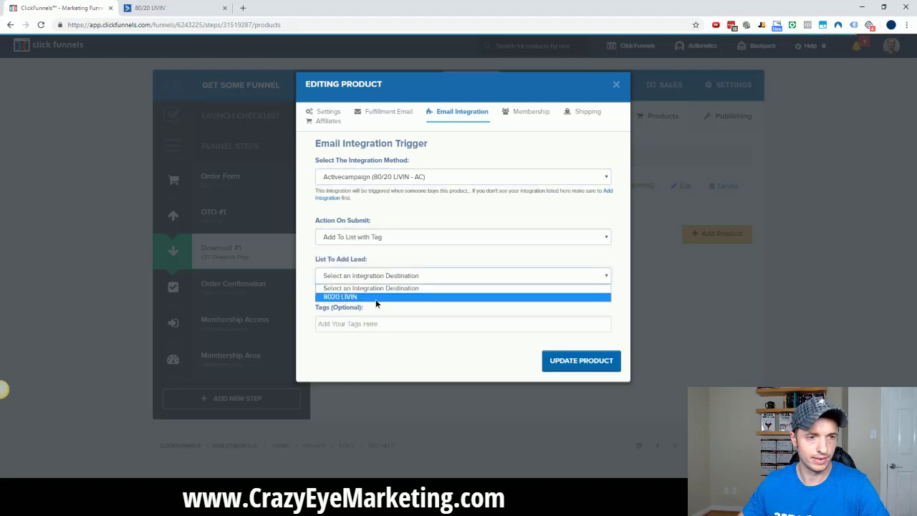
click(376, 298)
Add the tag "GS: NEW PURCHASE: Get Some DS" to the 1 Bottle downsell product and update the product
click(404, 323)
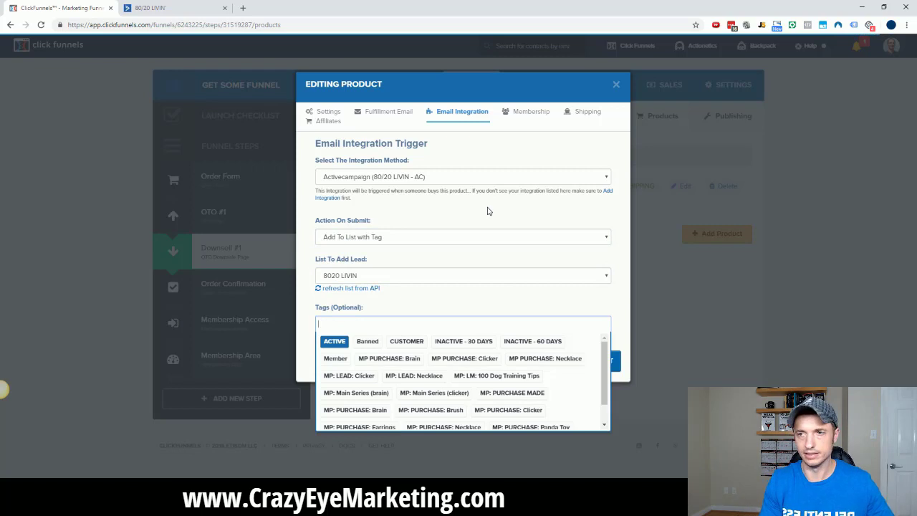
text(GS: NEW PURCHASE)
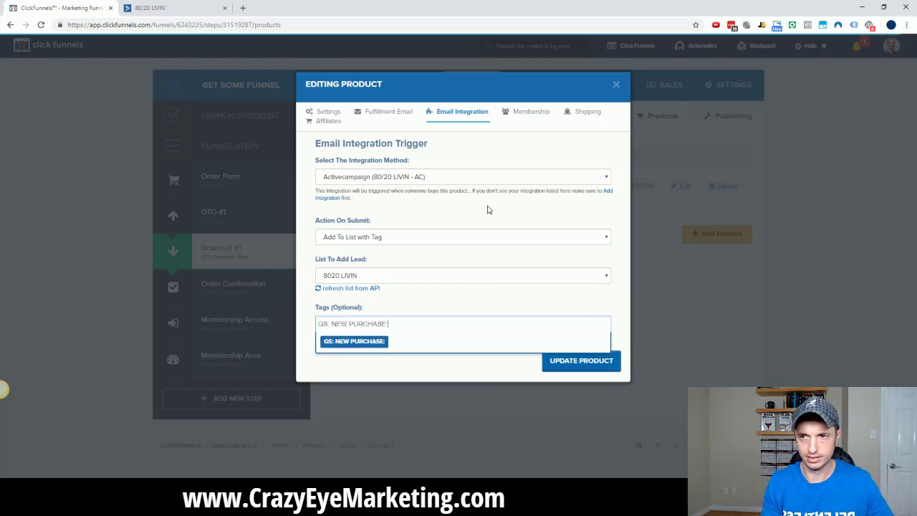
text(: Get Some DS)
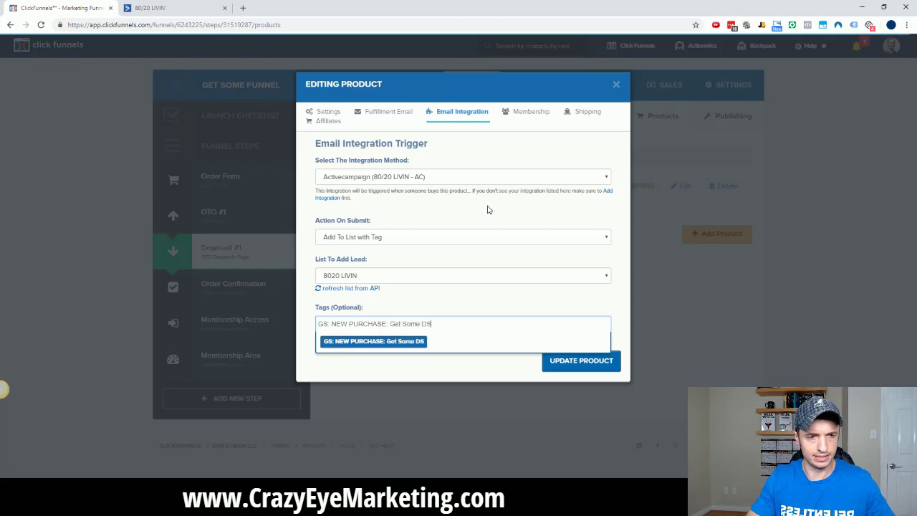
key(ctrl+a)
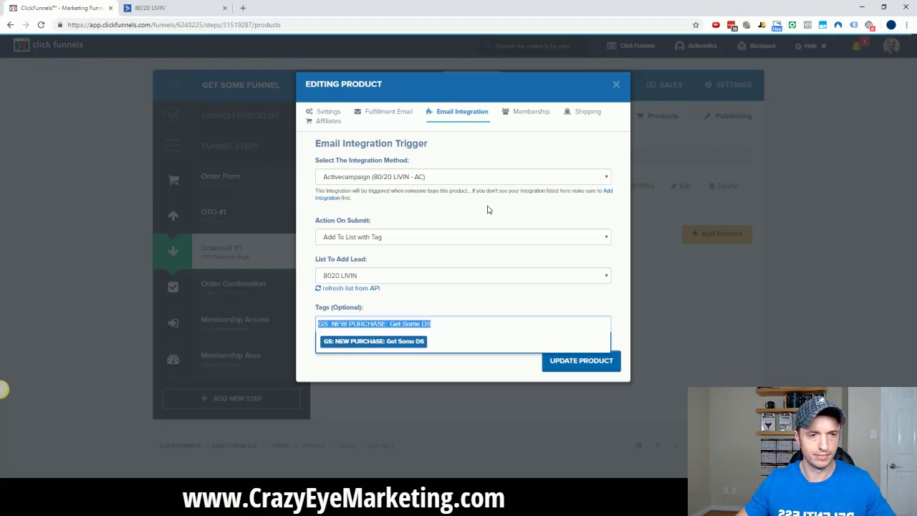
click(412, 342)
click(581, 360)
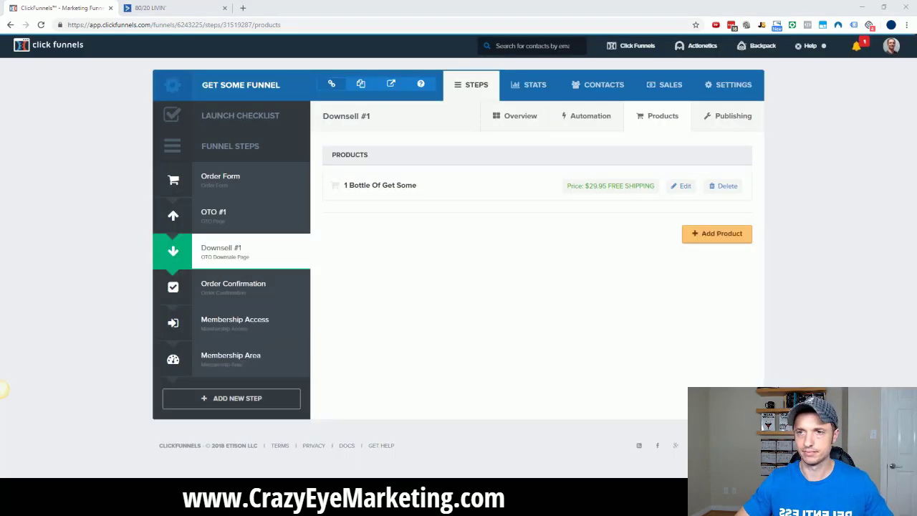
Switch to Notepad to review the collected lead and purchase tags against the funnel's Order Form step
key(alt+Tab)
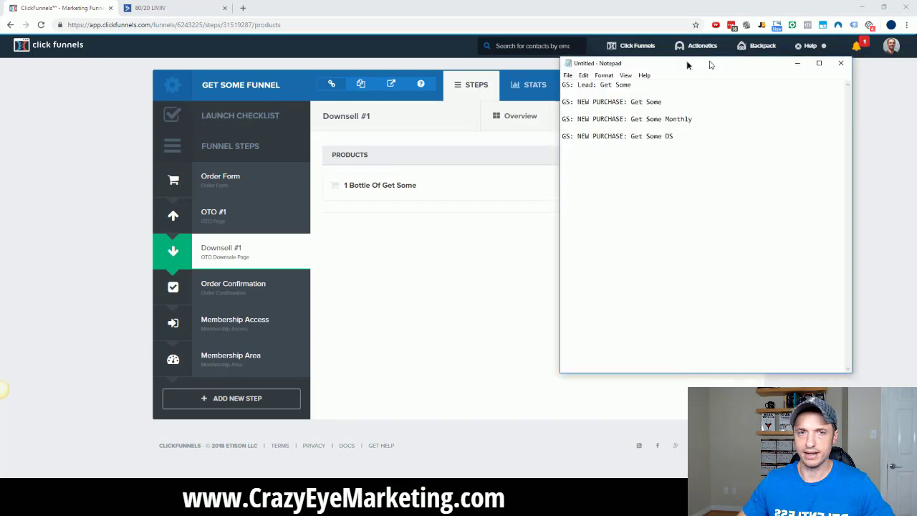
drag(712, 63, 650, 65)
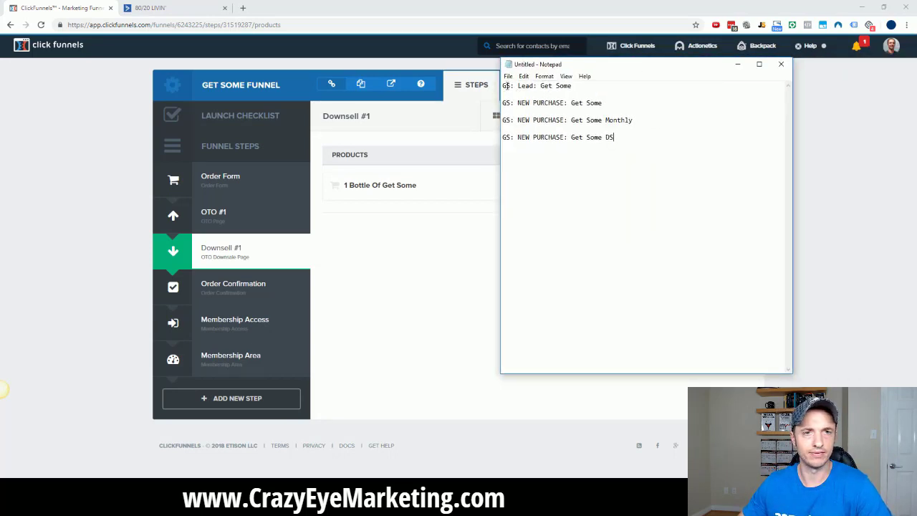
drag(593, 66, 916, 87)
click(214, 182)
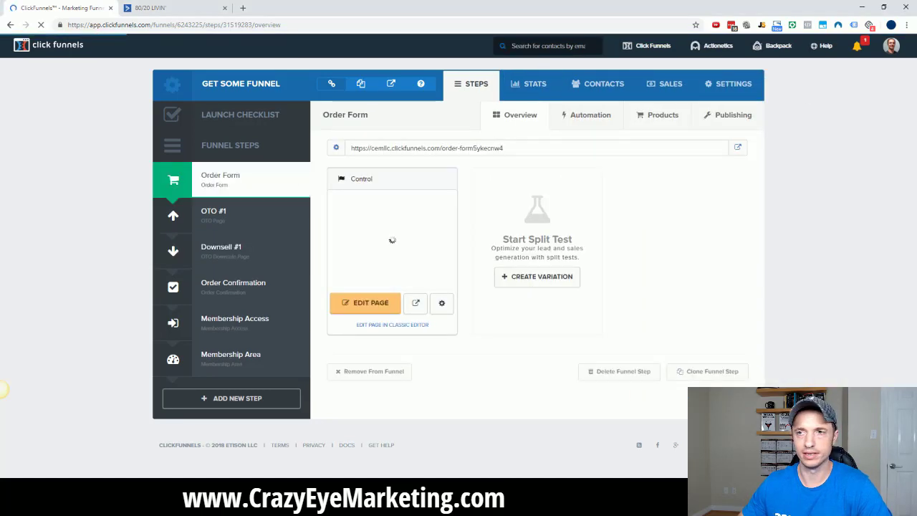
drag(916, 87, 706, 84)
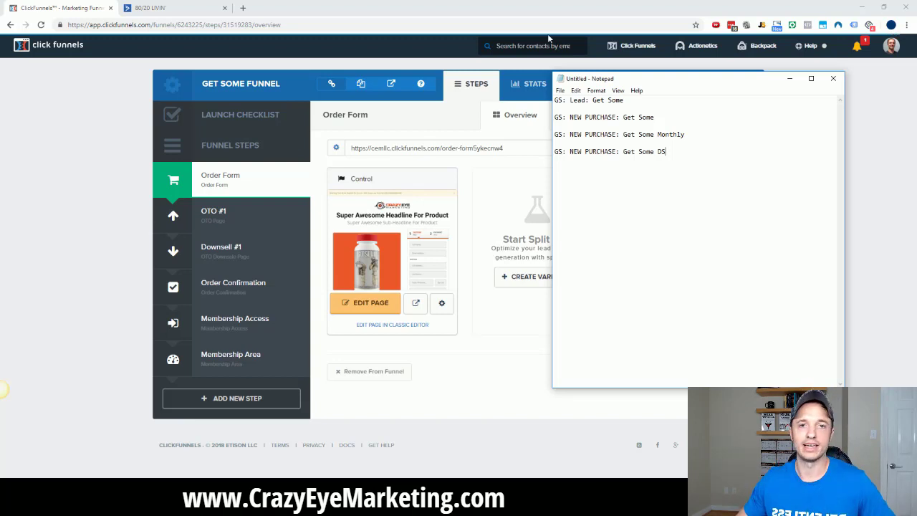
drag(653, 79, 829, 86)
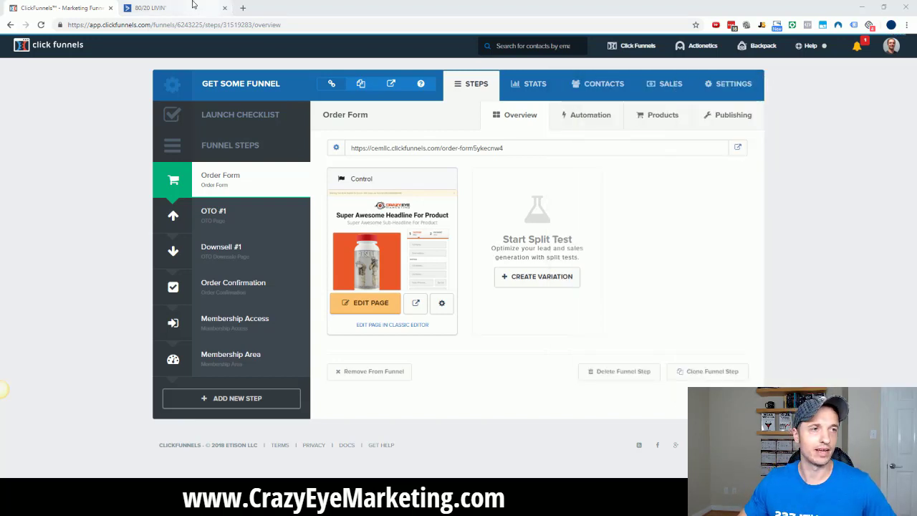
Switch to ActiveCampaign and create a new automation from scratch
click(187, 7)
click(857, 50)
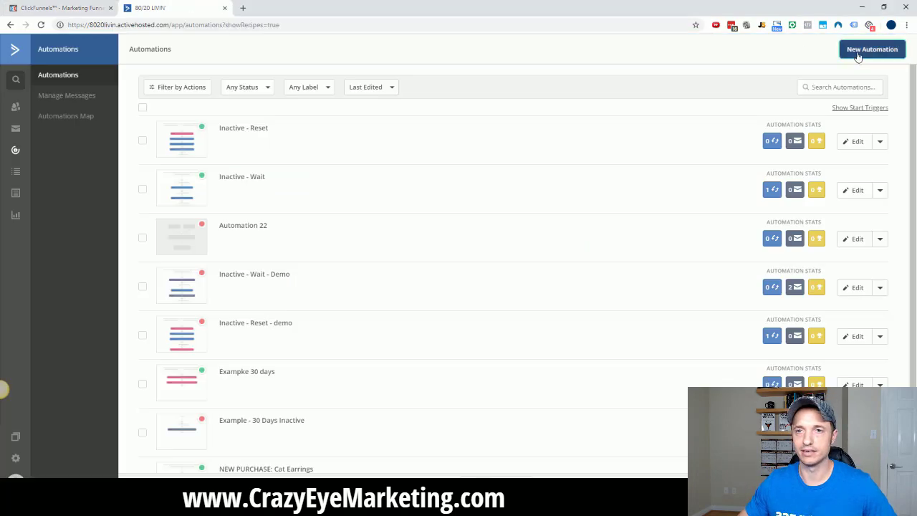
click(396, 157)
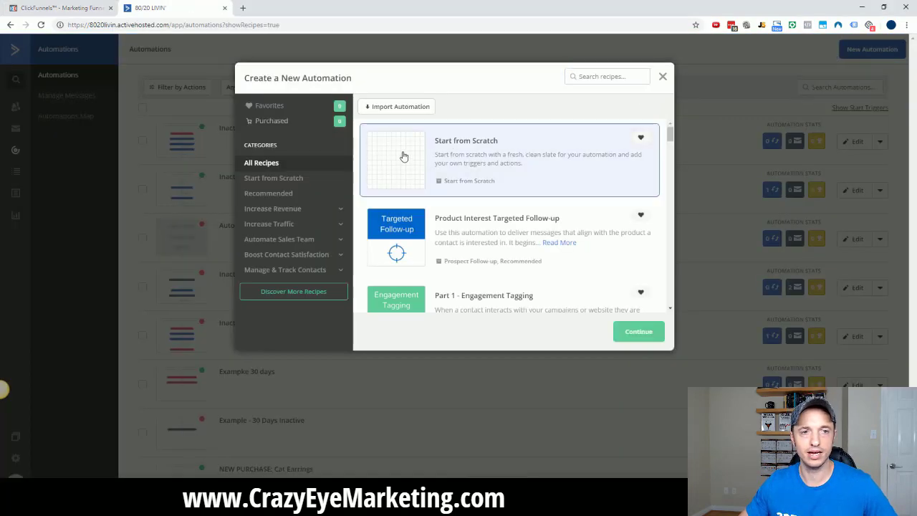
click(637, 334)
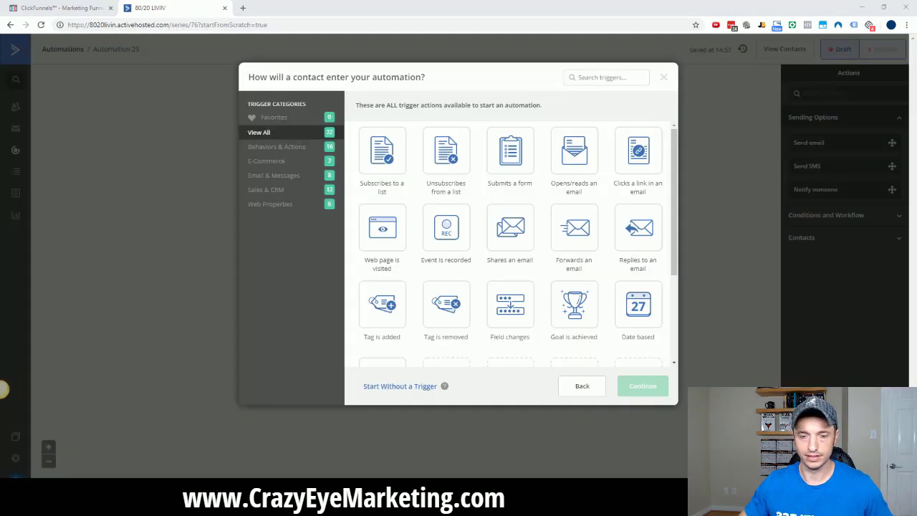
Add a "Tag is added" start trigger to the automation for the tag "GS: Lead: Get Some"
click(402, 289)
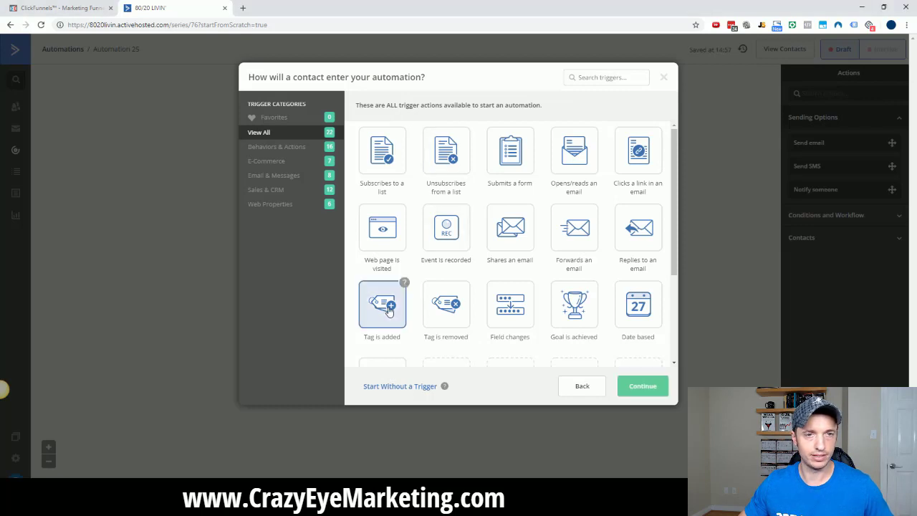
click(634, 389)
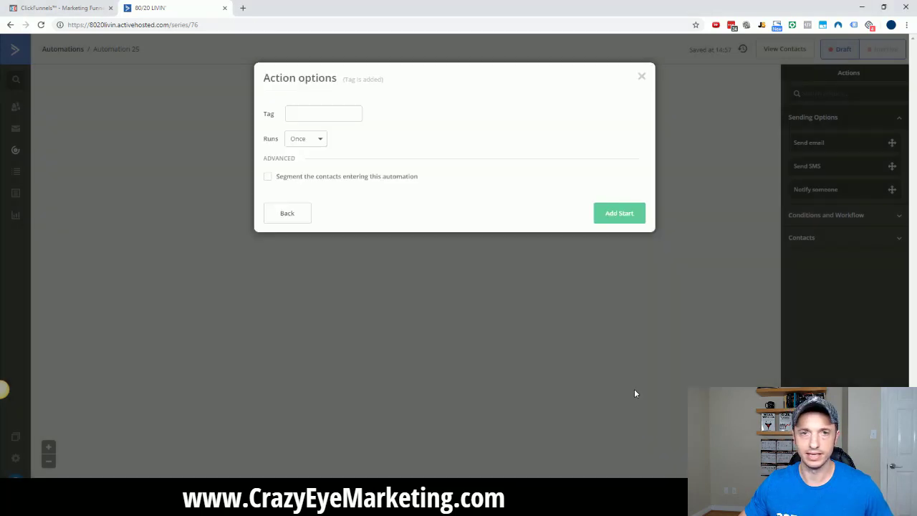
click(320, 113)
text(GS: Lead: Get Some)
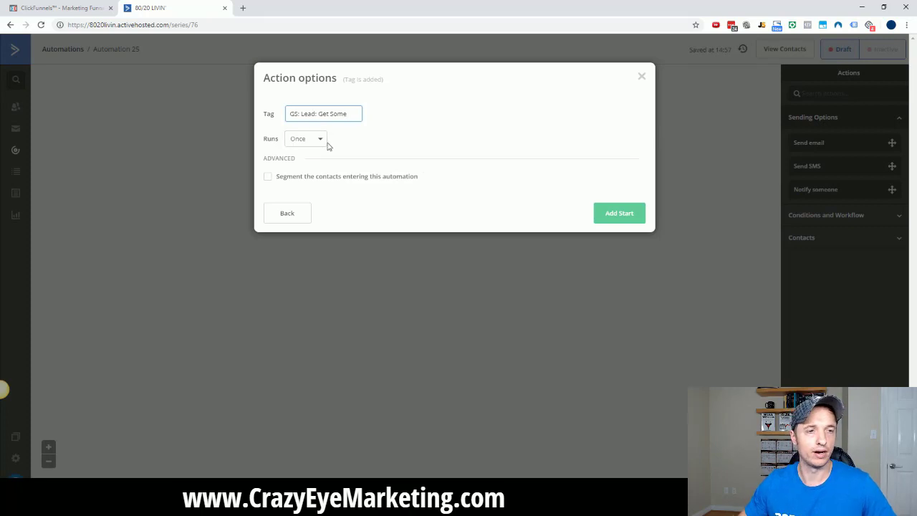
click(610, 213)
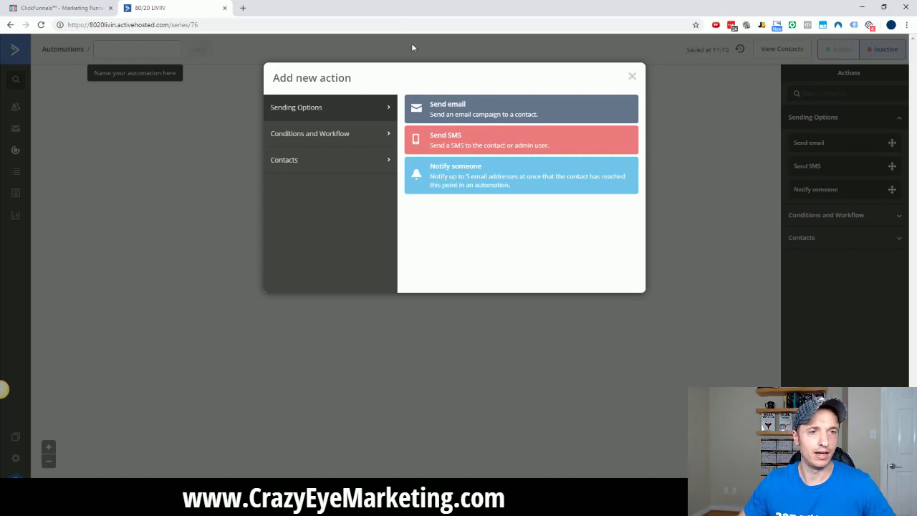
Add a Wait action of 1 hour as the automation's first action after the trigger
click(323, 135)
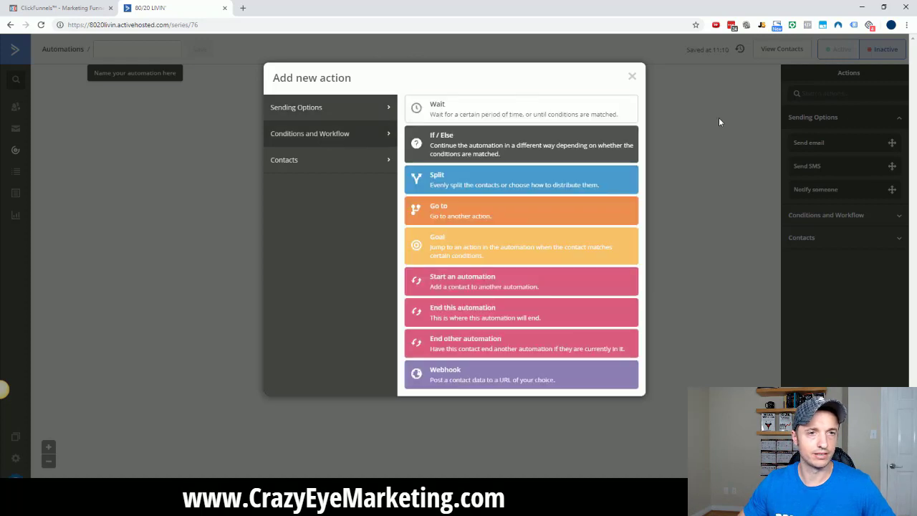
click(469, 115)
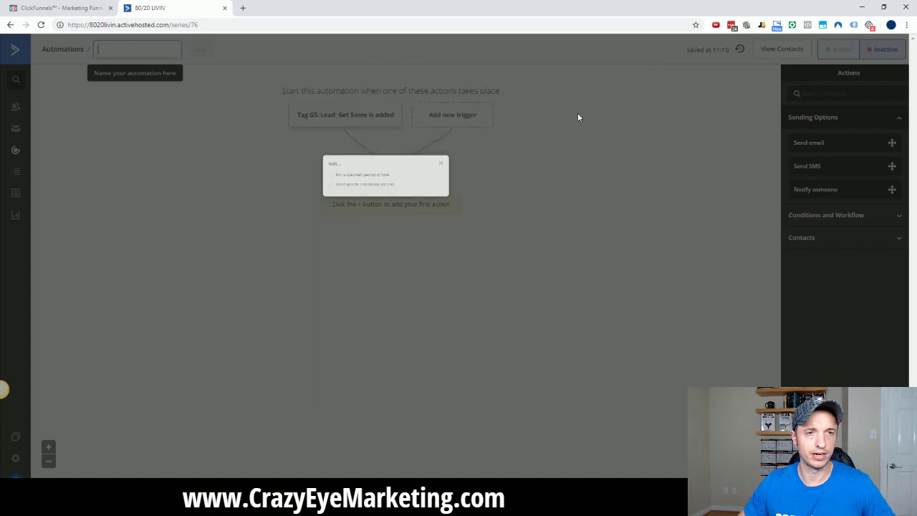
click(358, 176)
click(409, 178)
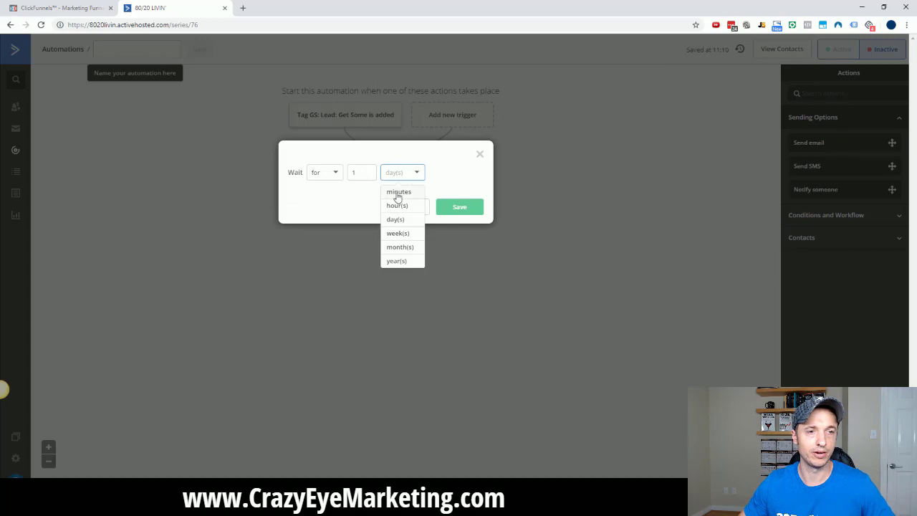
click(401, 207)
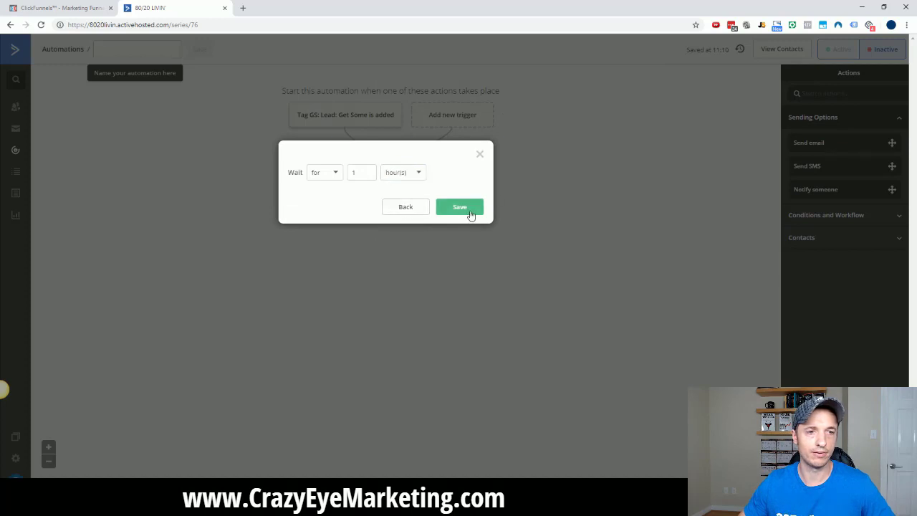
click(460, 208)
Switch to ClickFunnels to preview the Order Form page, then return to ActiveCampaign to review the lead tag trigger and the wait
mouse_move(351, 119)
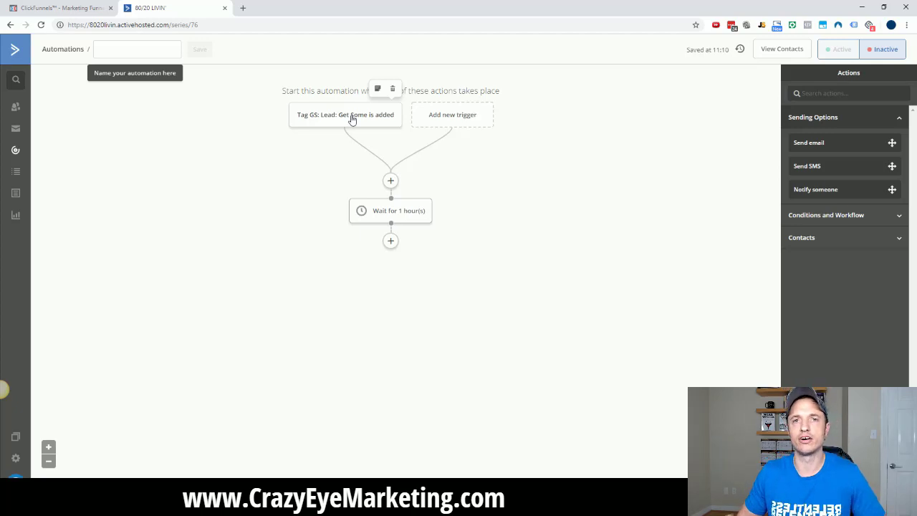
click(85, 7)
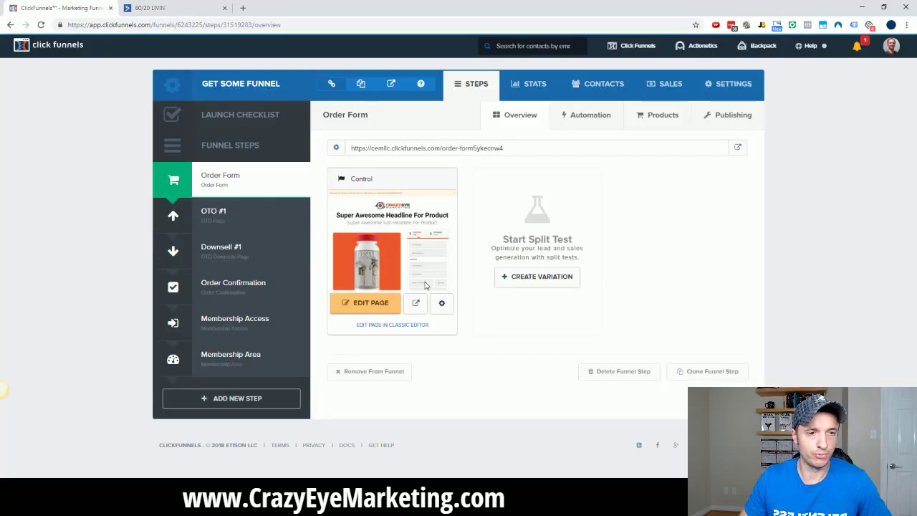
click(418, 305)
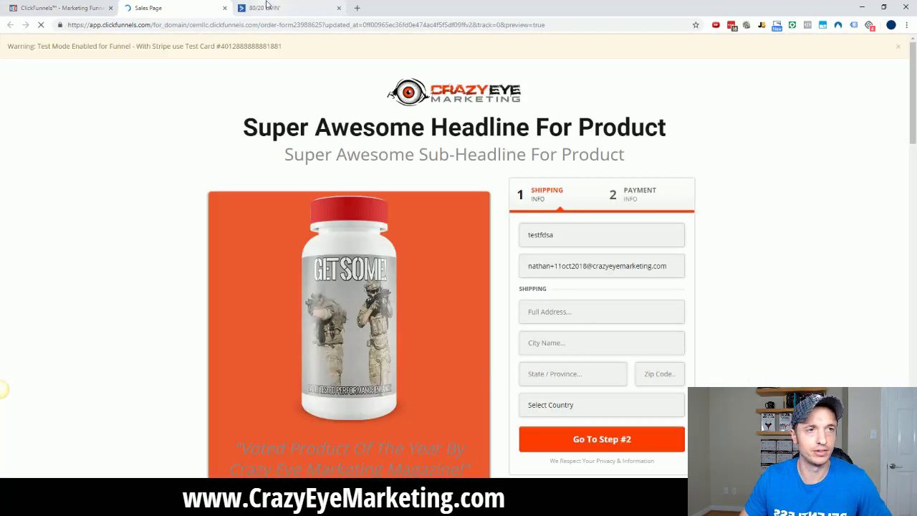
click(267, 7)
mouse_move(383, 122)
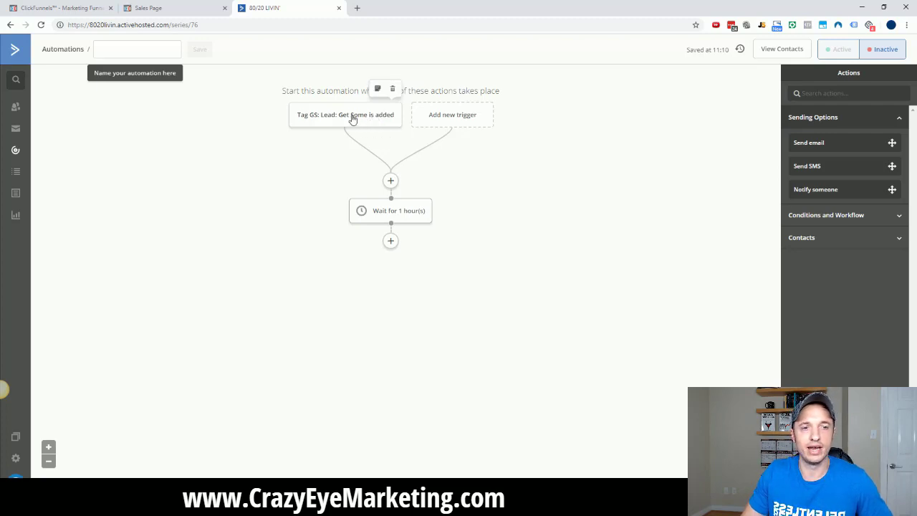
mouse_move(389, 217)
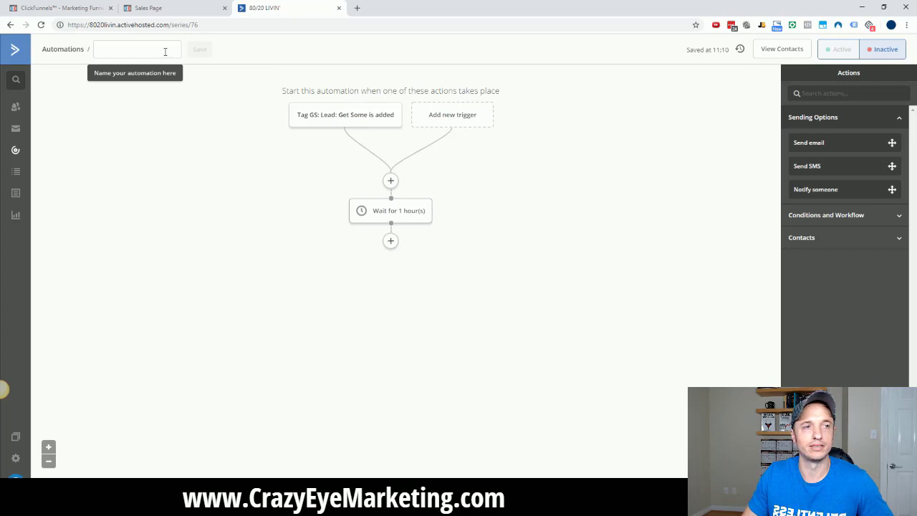
Name the automation "GS: Lead: Get Some" and save the name
click(165, 52)
text(GS: Lead: Get Some)
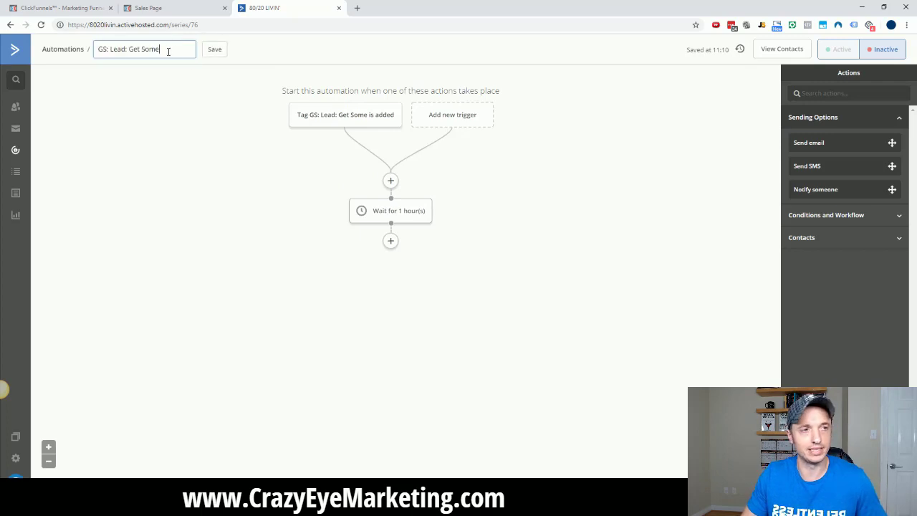
click(213, 51)
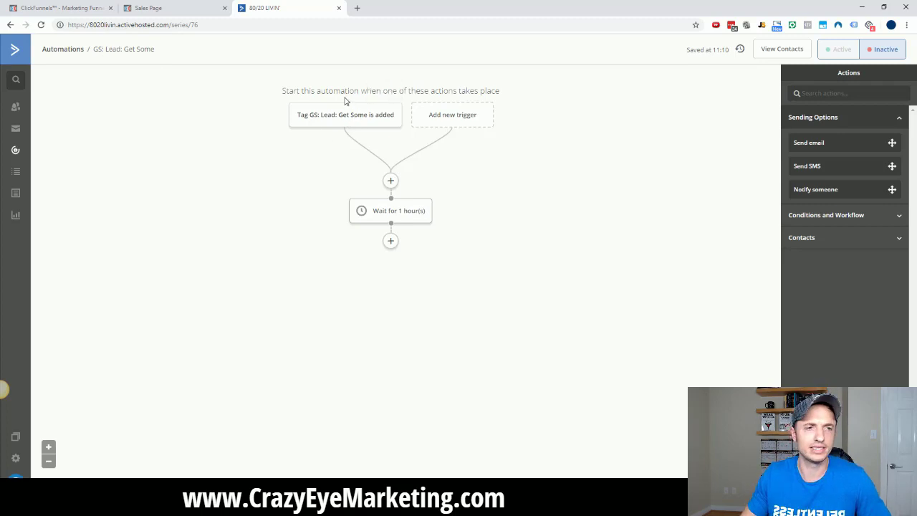
Add a Send email action below the 1-hour wait and create a new email named "GS: Lead: Get Some - Email 1"
click(390, 241)
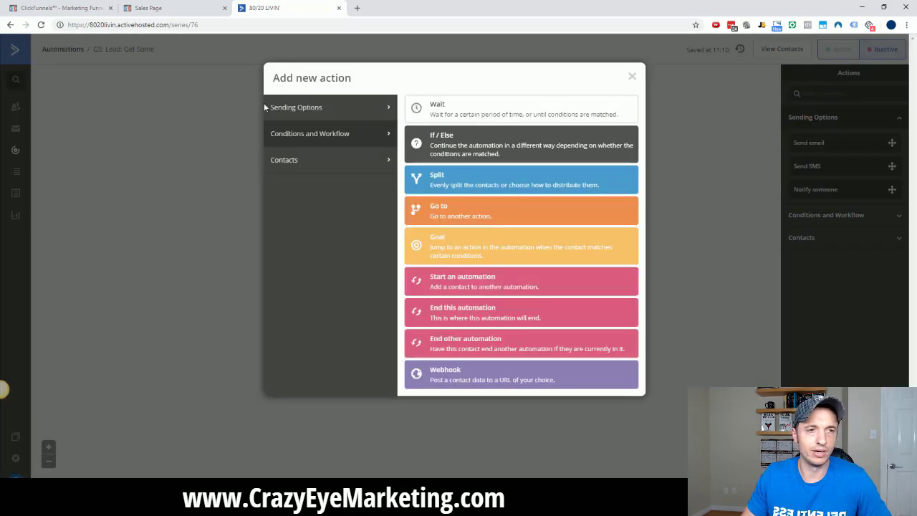
click(308, 113)
click(469, 116)
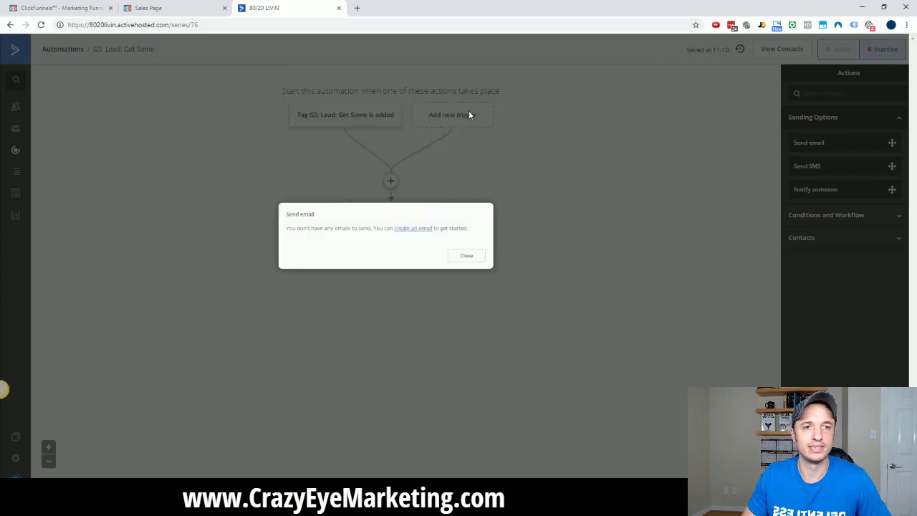
click(413, 229)
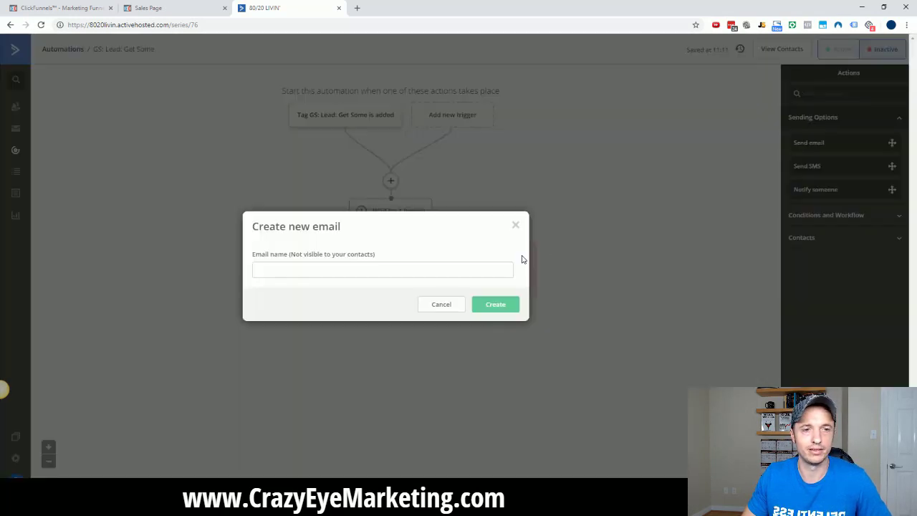
click(394, 269)
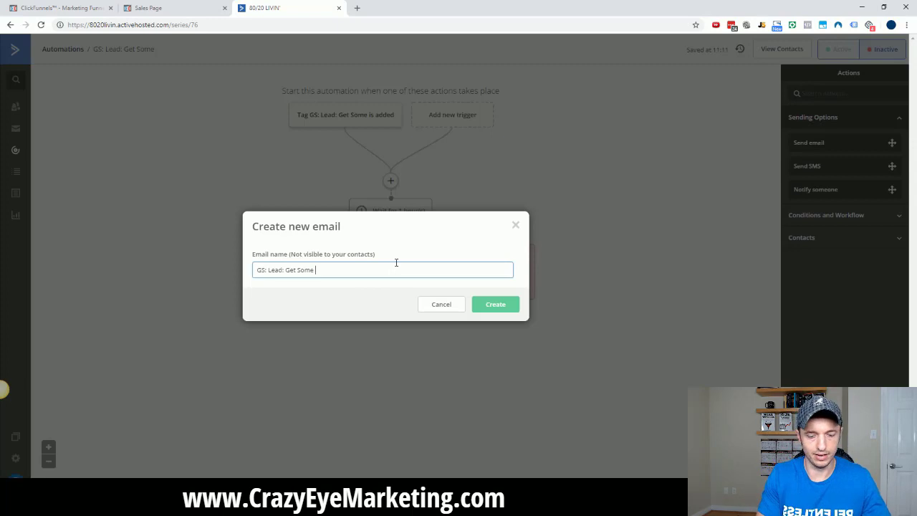
click(491, 306)
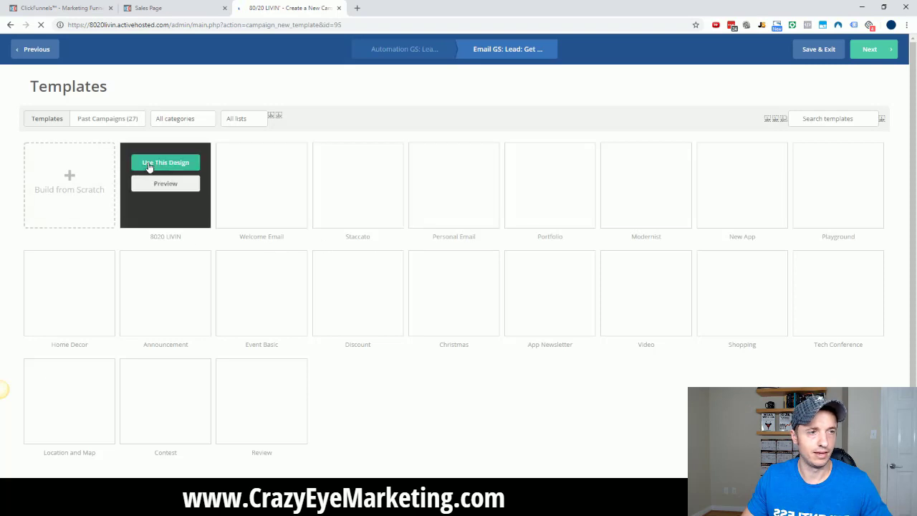
Use the 8020 LIVIN template for the email and set its subject to "Looks like you forgot to check out"
click(150, 162)
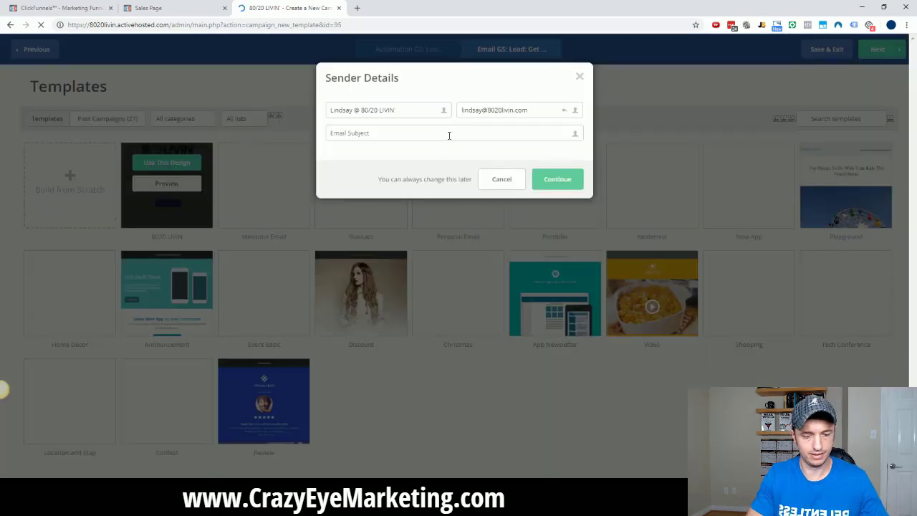
text(L)
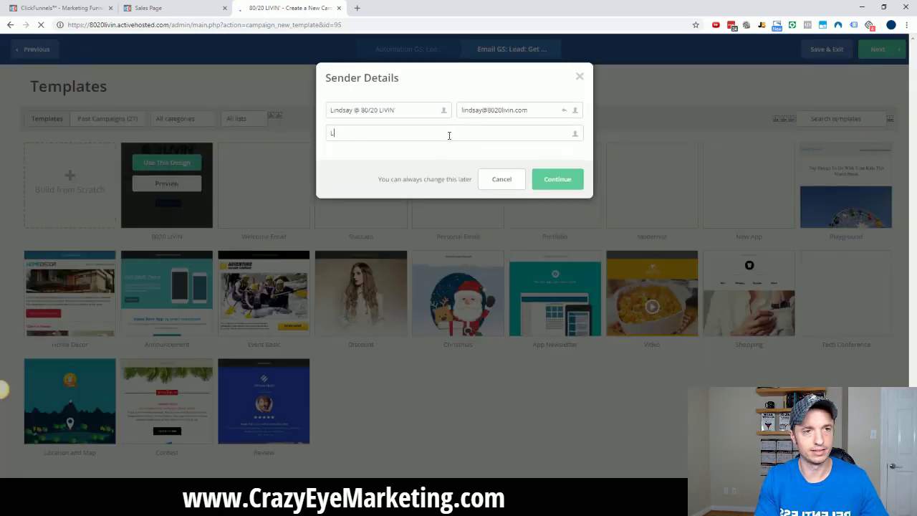
text(ooks like you forg)
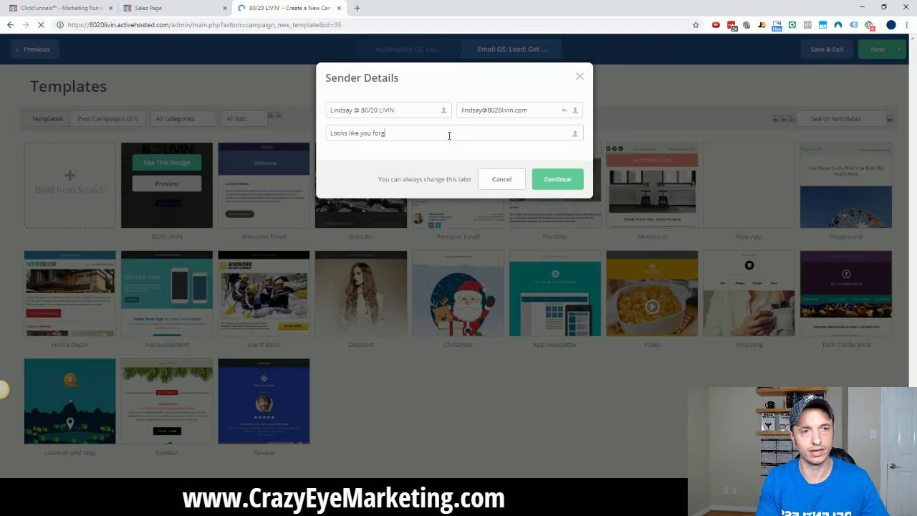
text(ot to check ou)
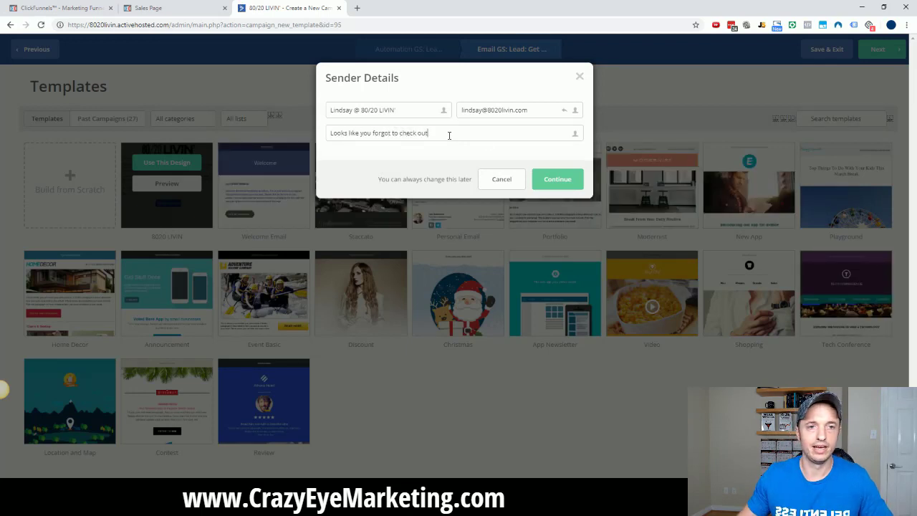
text(t)
click(557, 182)
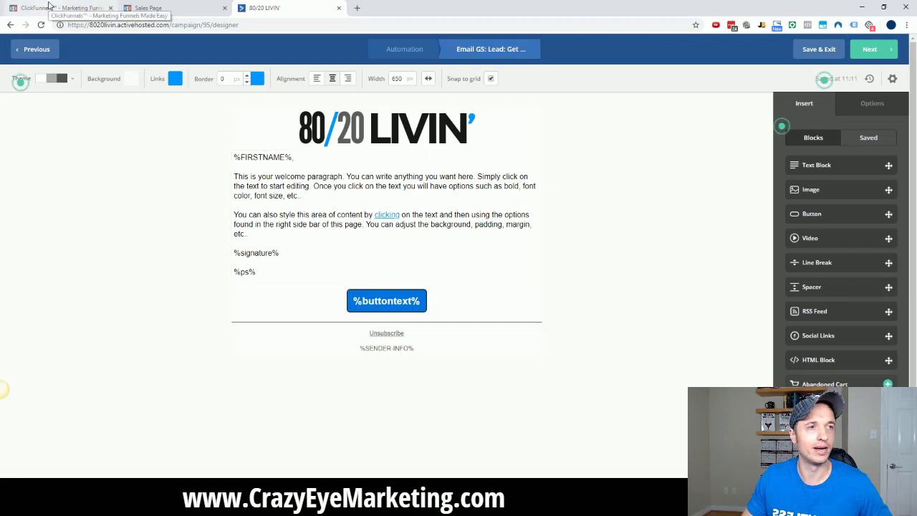
Switch to ClickFunnels and copy the URL of the Order Form step
click(89, 5)
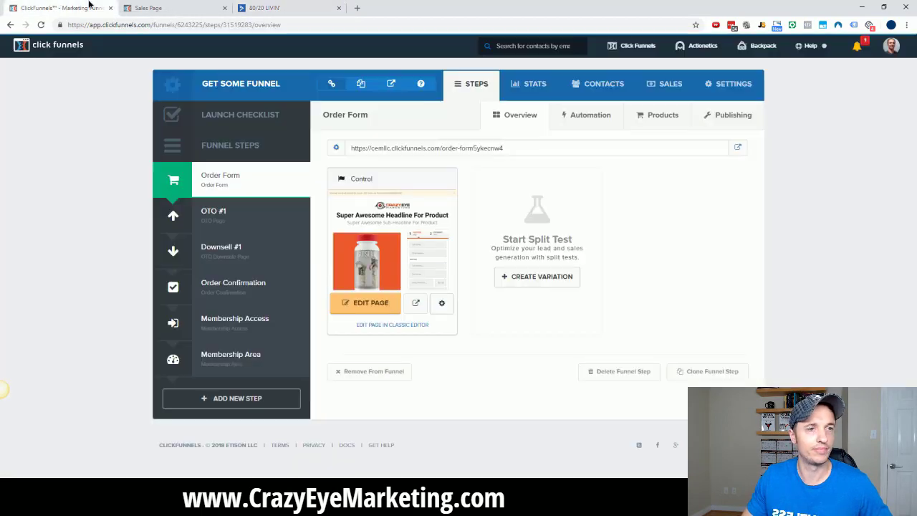
drag(522, 148, 352, 147)
key(ctrl+c)
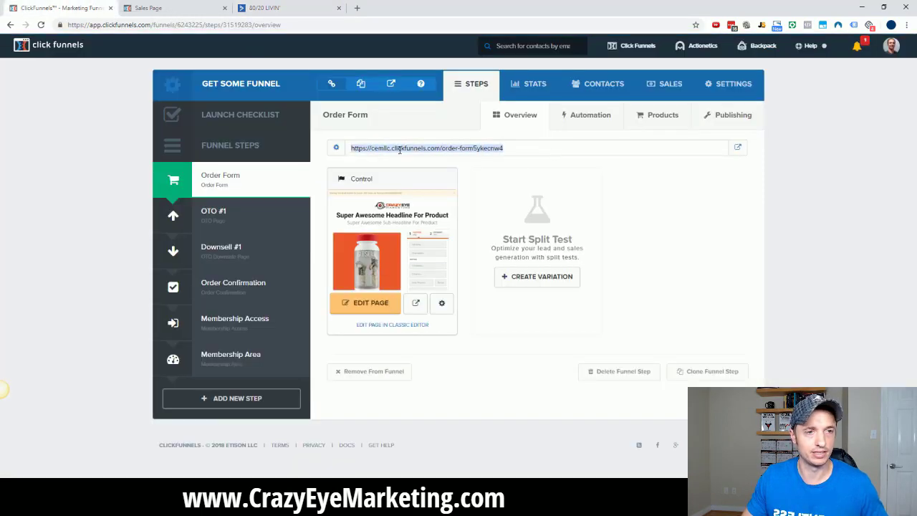
Return to the ActiveCampaign email and delete the placeholder paragraphs between the %FIRSTNAME% greeting and the signature
click(285, 8)
click(371, 176)
drag(248, 235, 222, 170)
key(BackSpace)
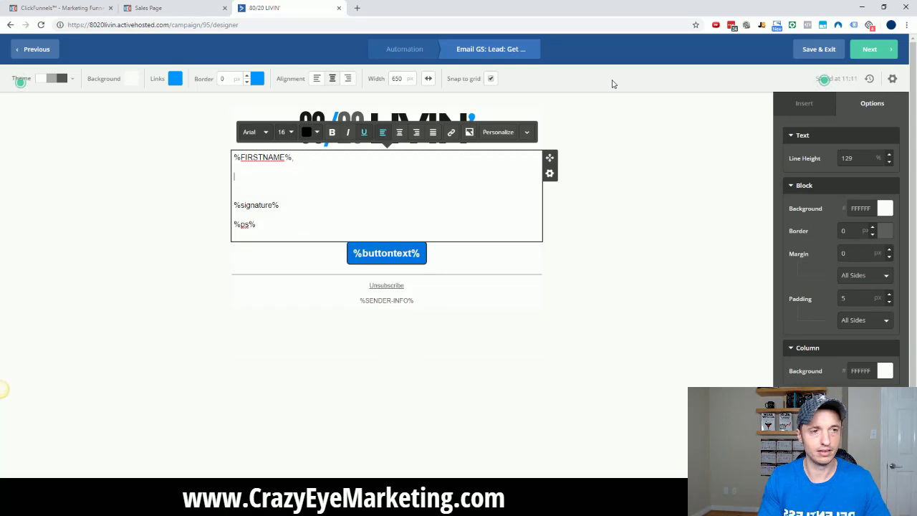
Write "Looks like you were about to purchase some Get Some! But didn't... here's the link to go buy it:" in the body and append the copied URL
text(Loo)
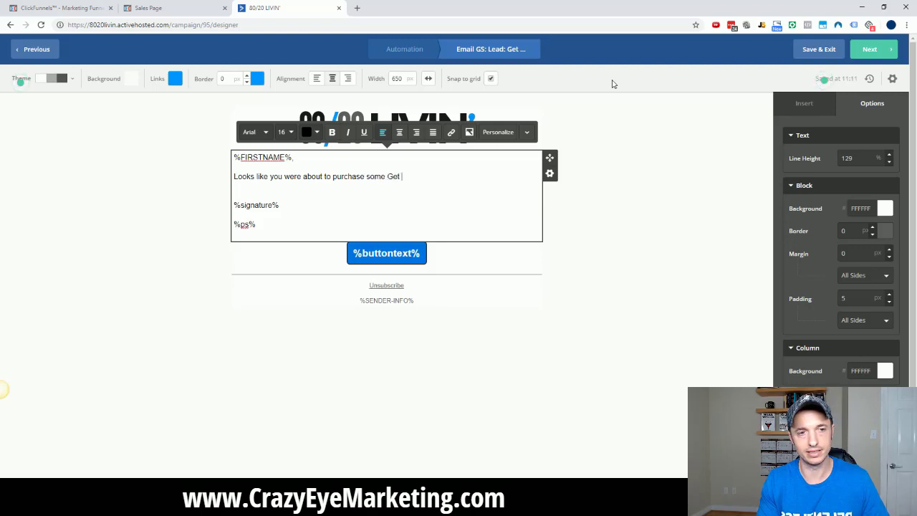
text(did)
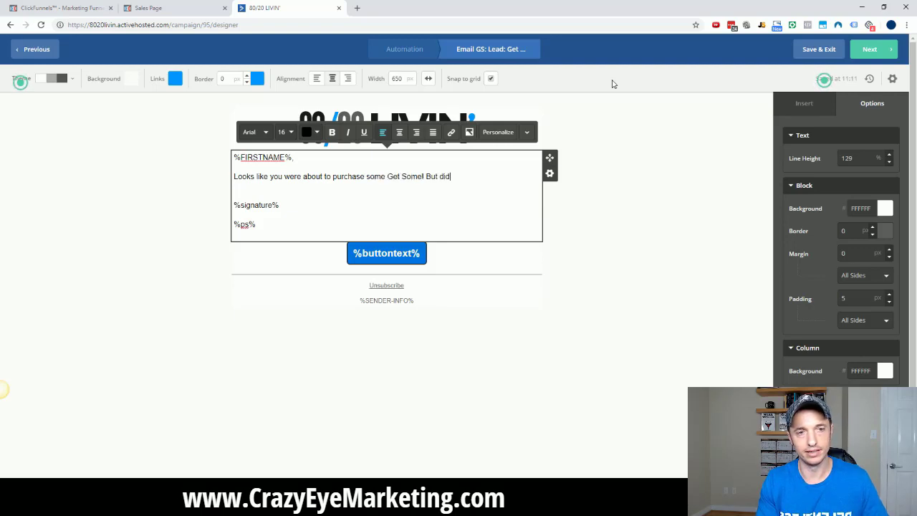
text(n't... here's t)
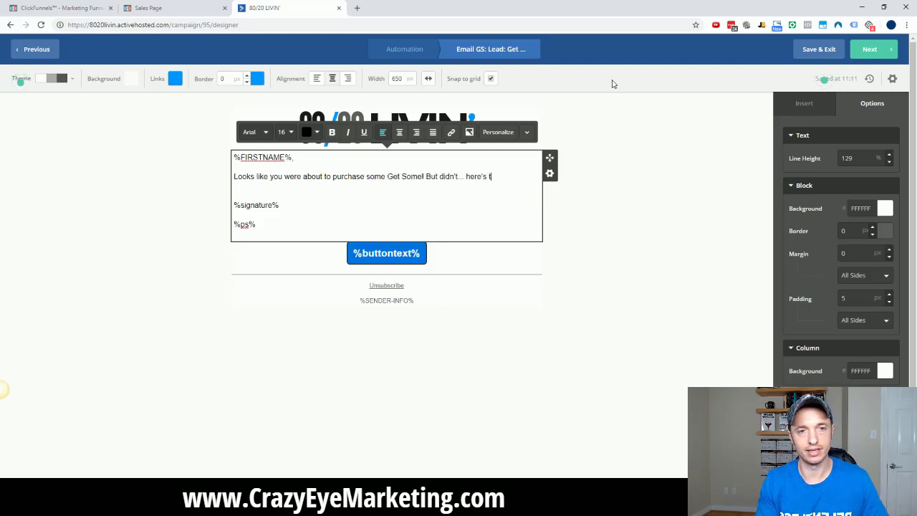
text(he link to go buy it:)
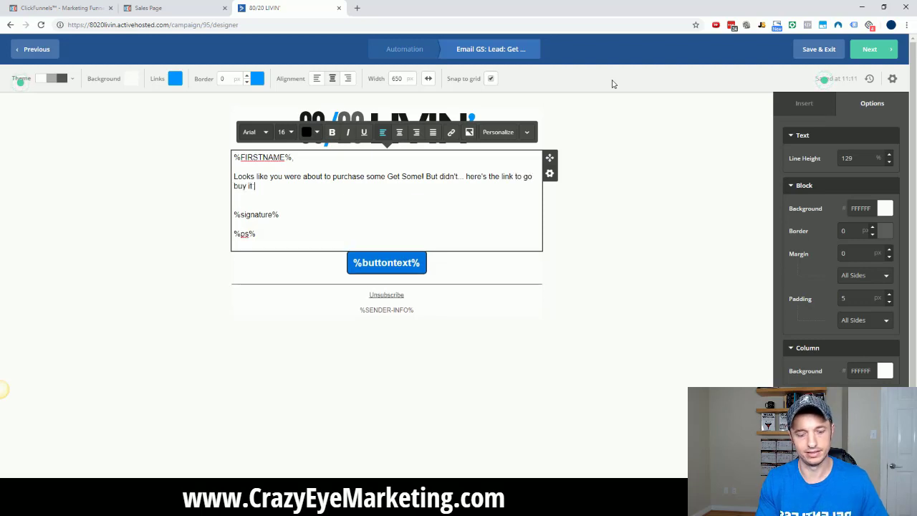
key(ctrl+v)
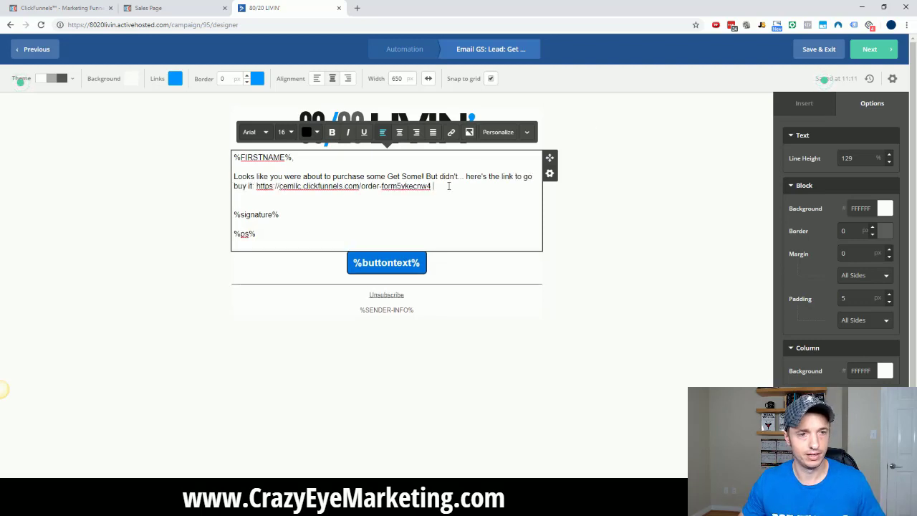
Turn the order form URL in the email body into a link to that same address and finish the email, returning to the automation
drag(447, 186, 256, 189)
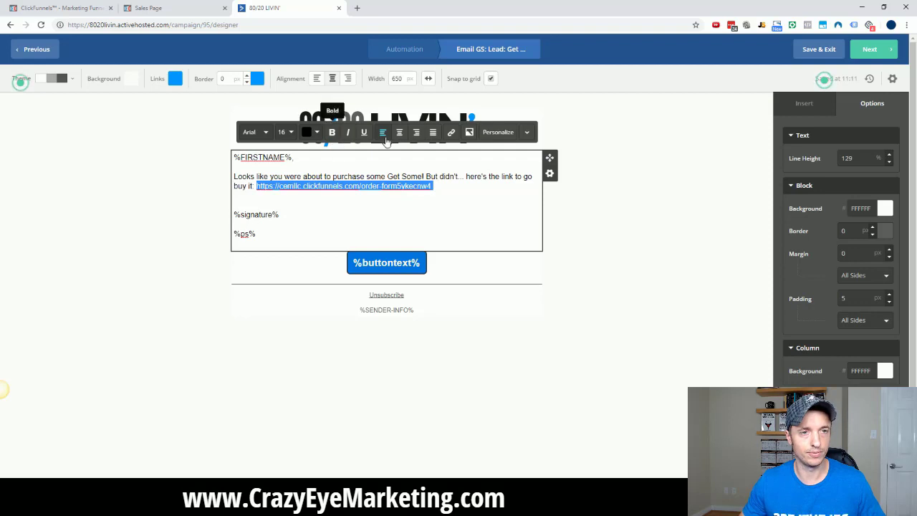
click(451, 132)
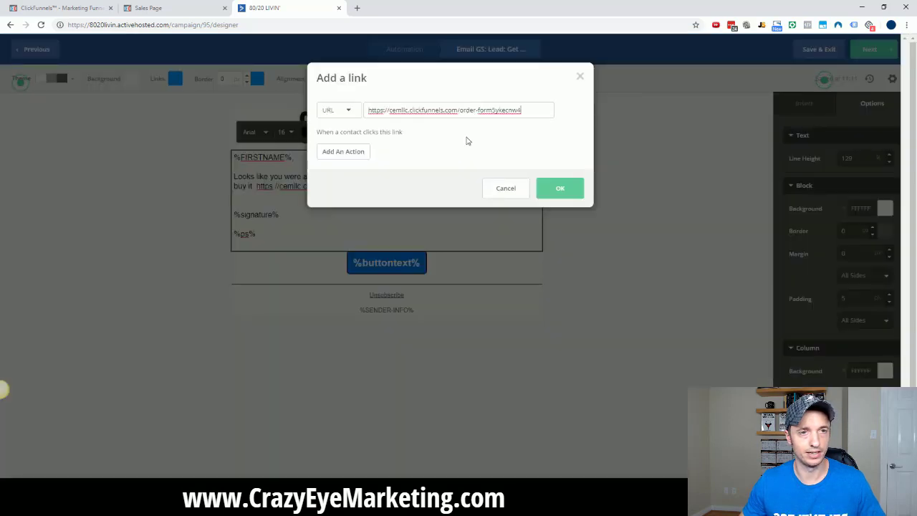
click(559, 188)
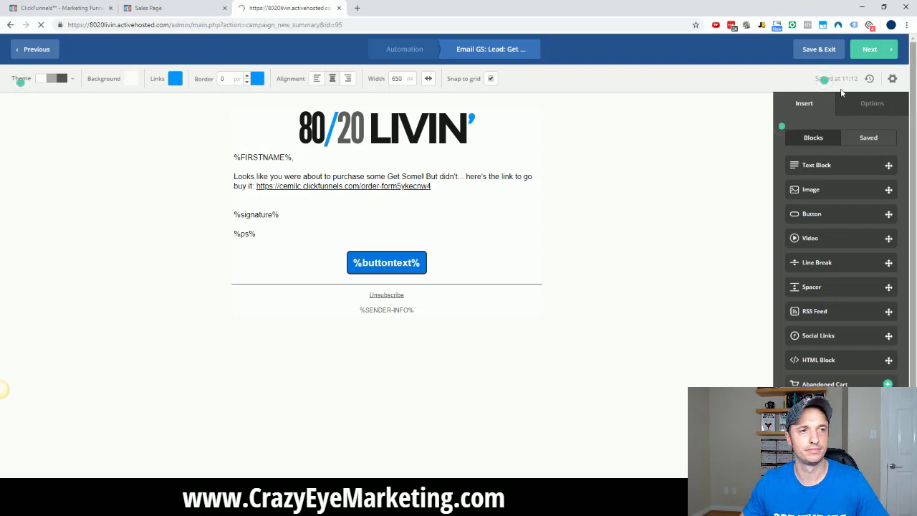
click(887, 53)
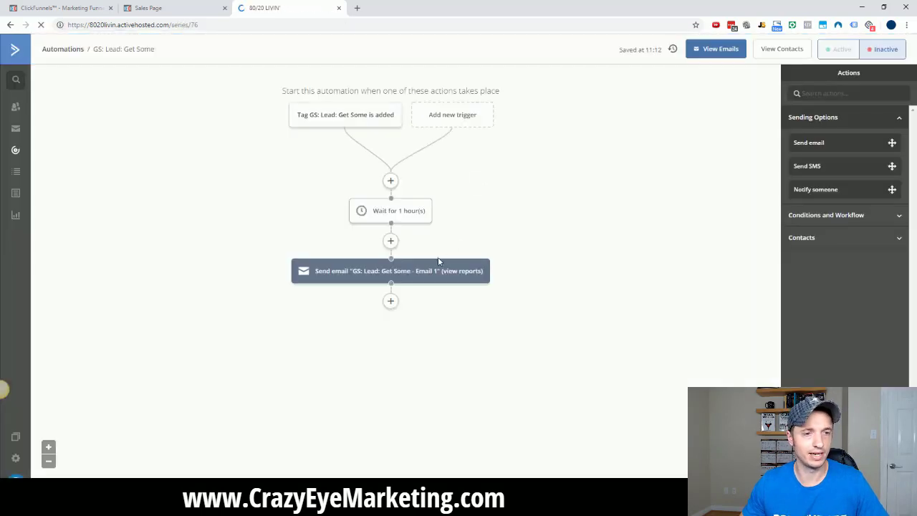
Add a 23-hour wait after the "GS: Lead: Get Some - Email 1" action in the automation
click(391, 306)
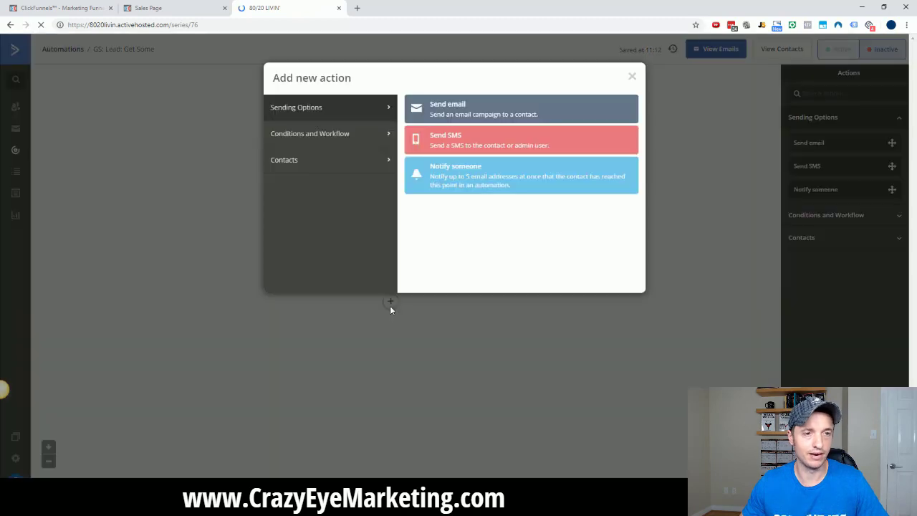
click(313, 141)
click(456, 113)
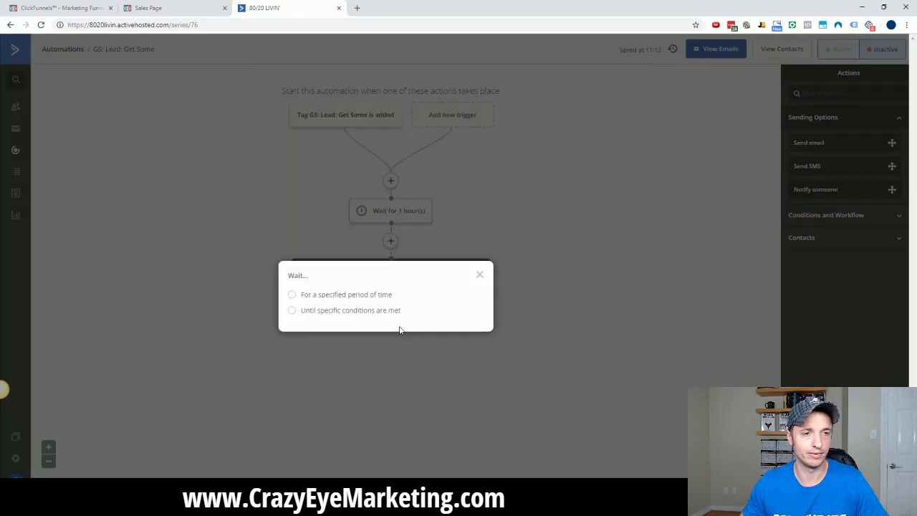
click(382, 297)
click(411, 301)
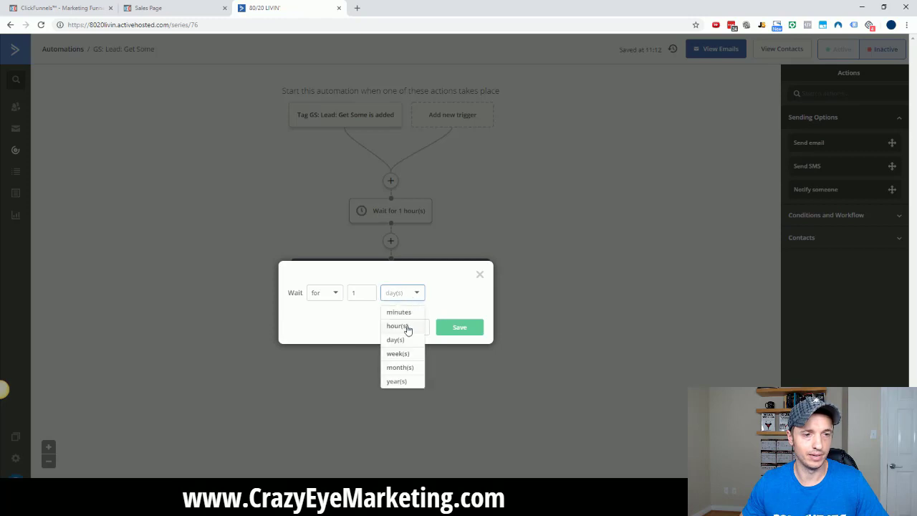
click(405, 327)
double_click(360, 295)
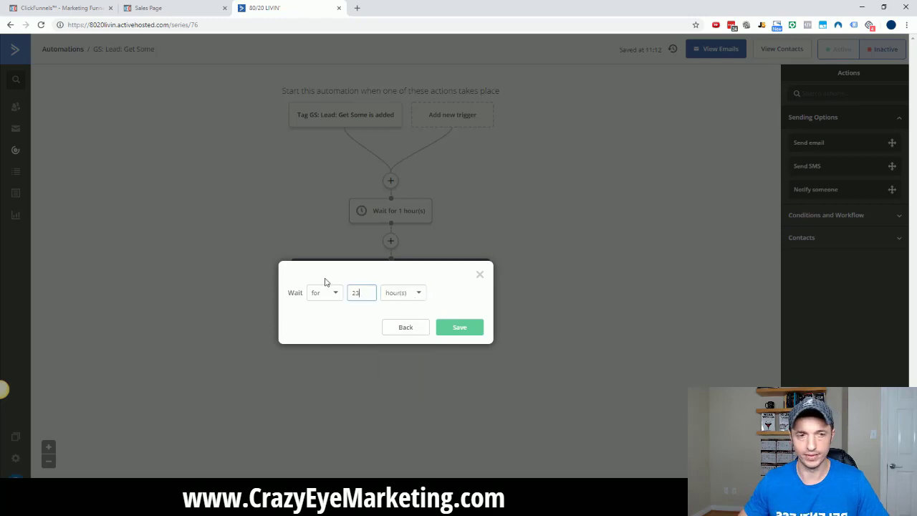
click(469, 329)
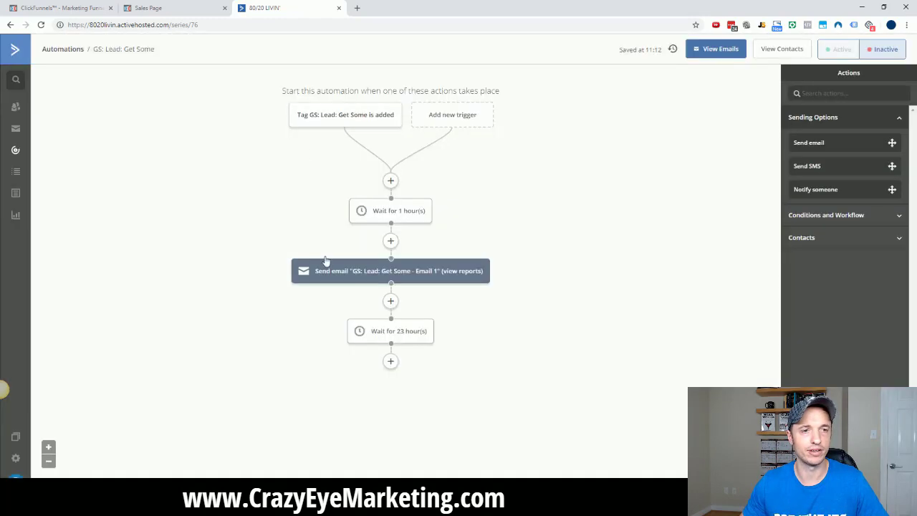
Add a second send-email action after the 23-hour wait, using a duplicate of "GS: Lead: Get Some - Email 1", and finish the copied email
click(390, 362)
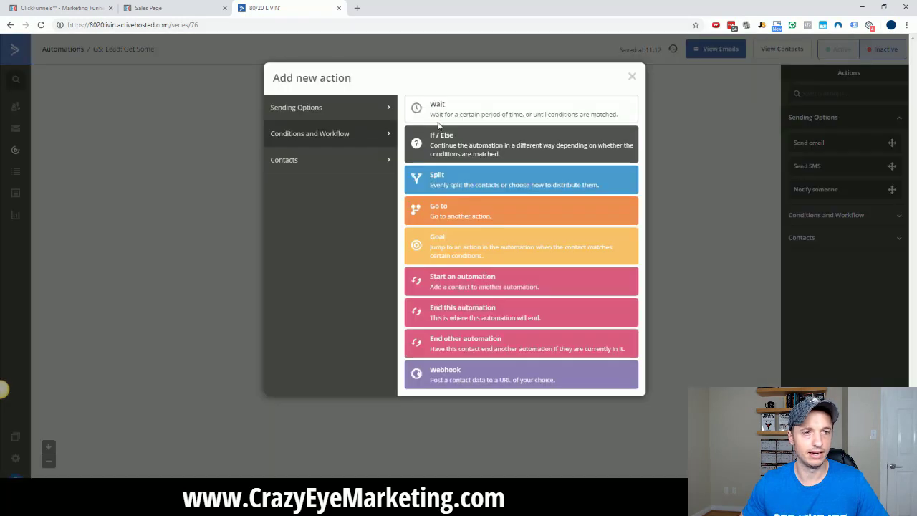
click(315, 109)
click(442, 113)
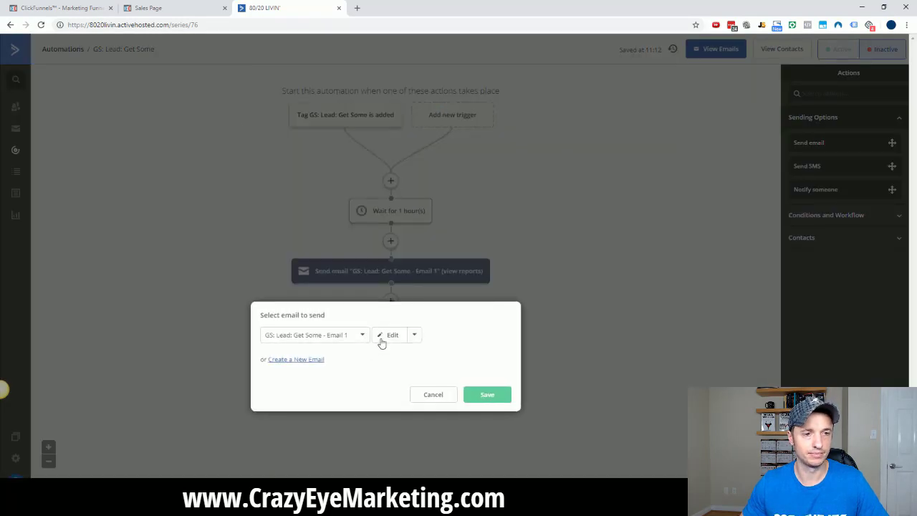
click(415, 336)
click(405, 356)
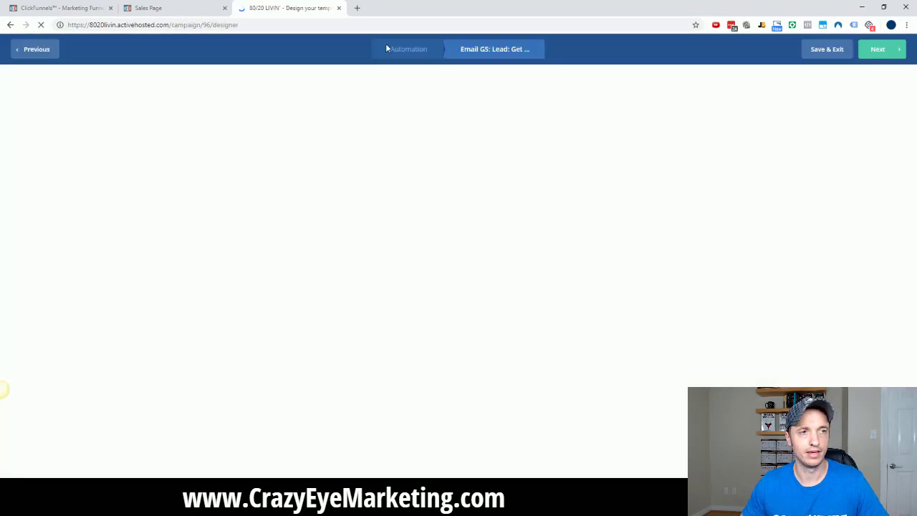
click(869, 50)
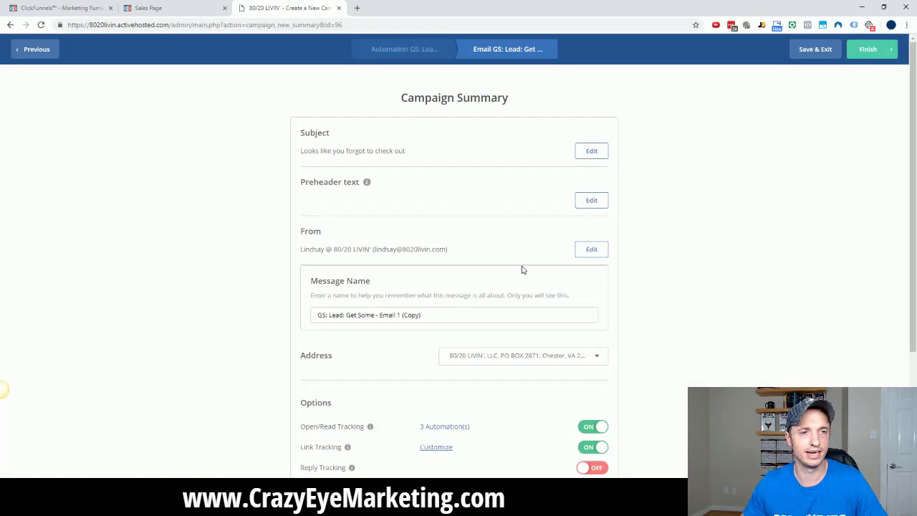
click(885, 47)
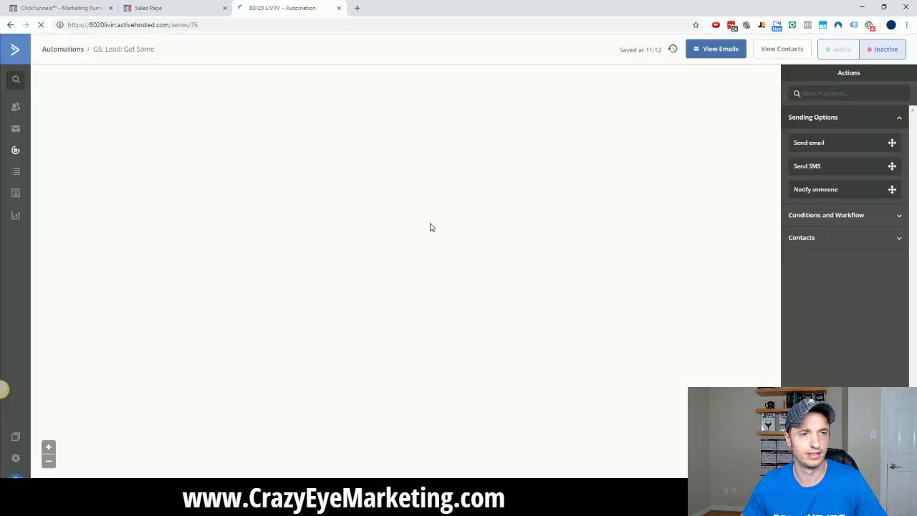
Add a 2-day wait after the copied email at the end of the automation
scroll(370, 284, down, 2)
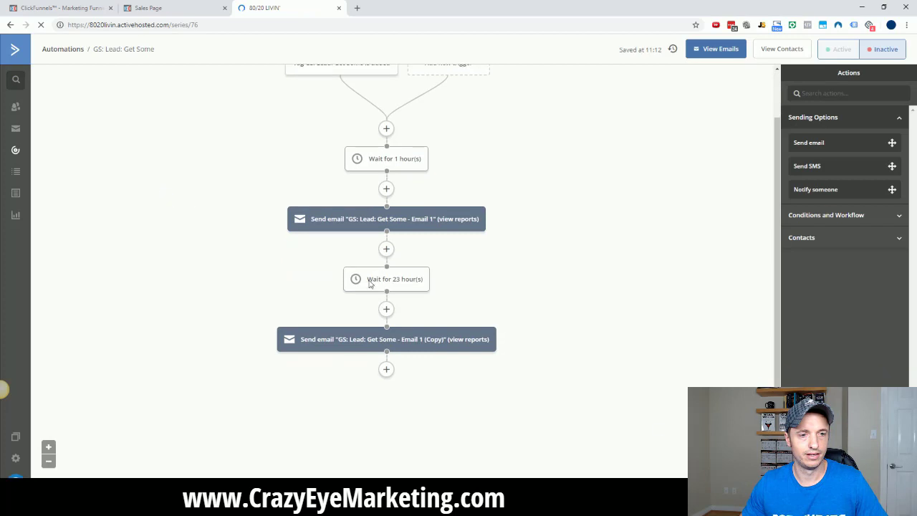
click(384, 371)
click(305, 135)
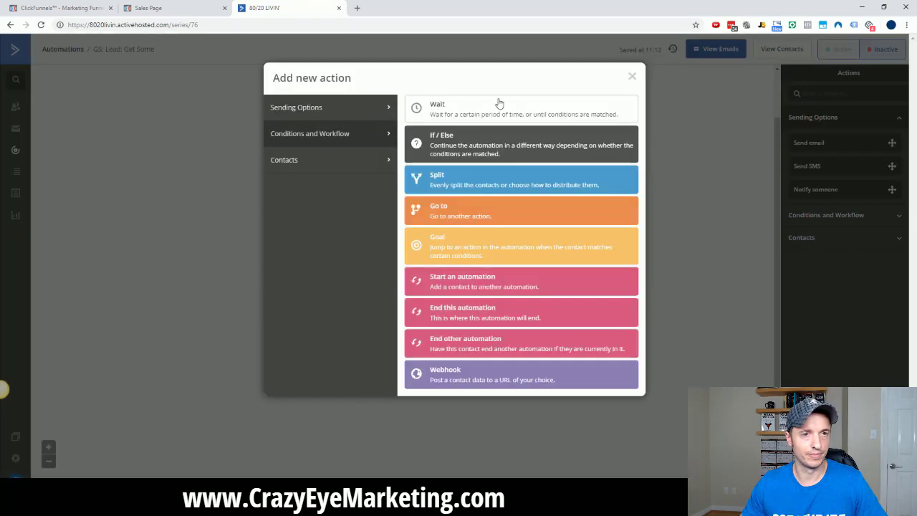
click(497, 101)
click(328, 361)
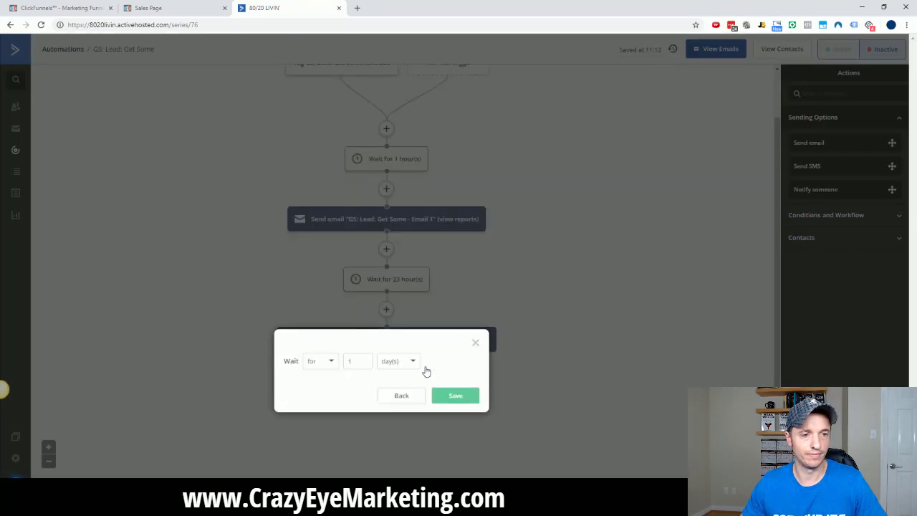
double_click(368, 363)
text(2)
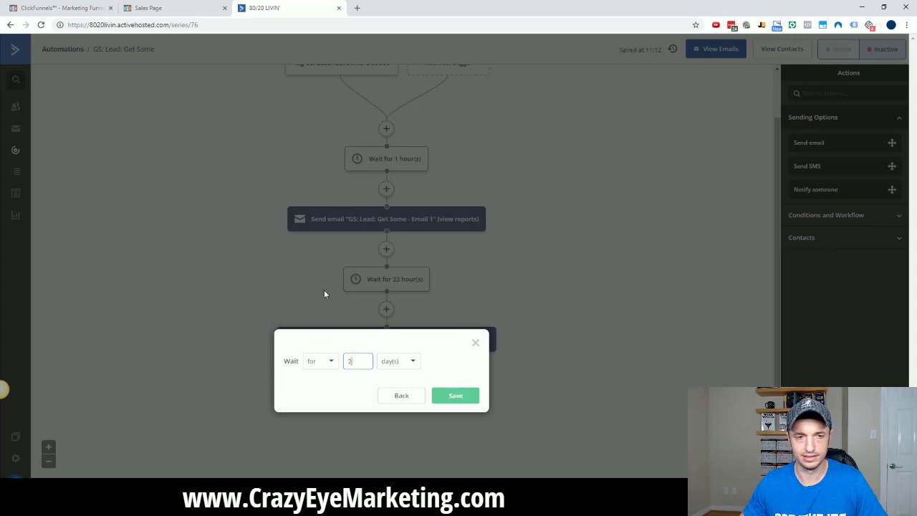
click(459, 399)
Add an action after the 2-day wait that gives the contact the tag "GS: MAIN SERIES"
click(386, 369)
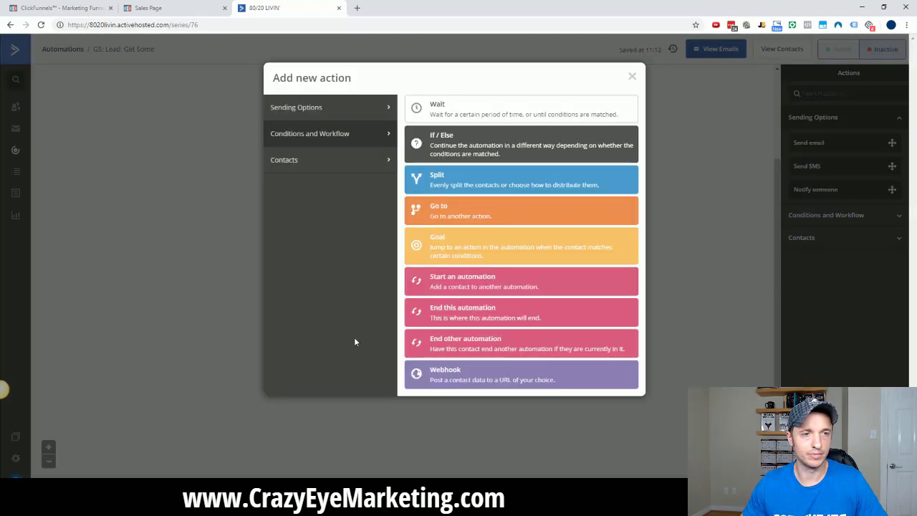
click(339, 117)
click(348, 139)
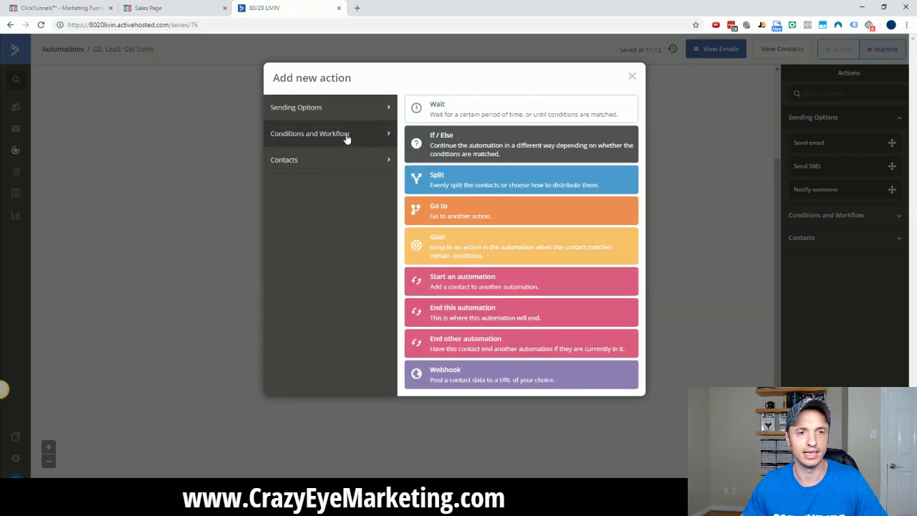
click(347, 166)
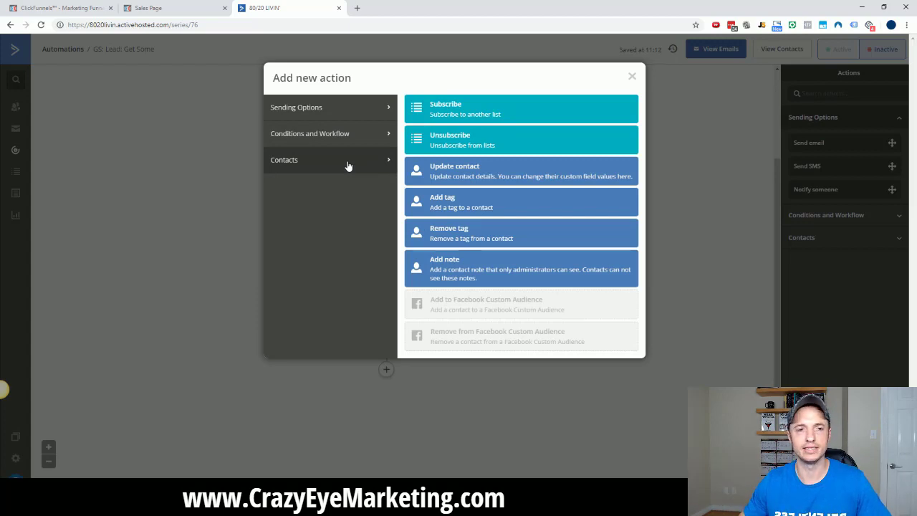
click(437, 207)
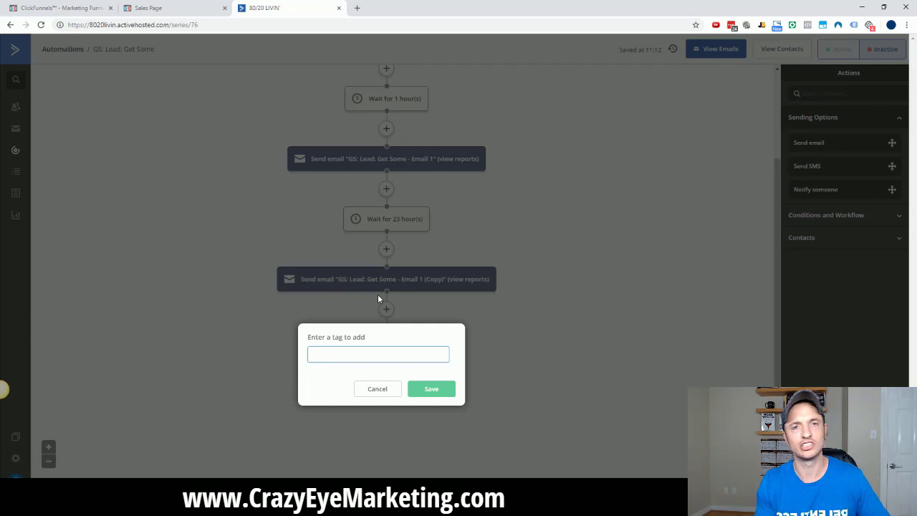
text(MAIN)
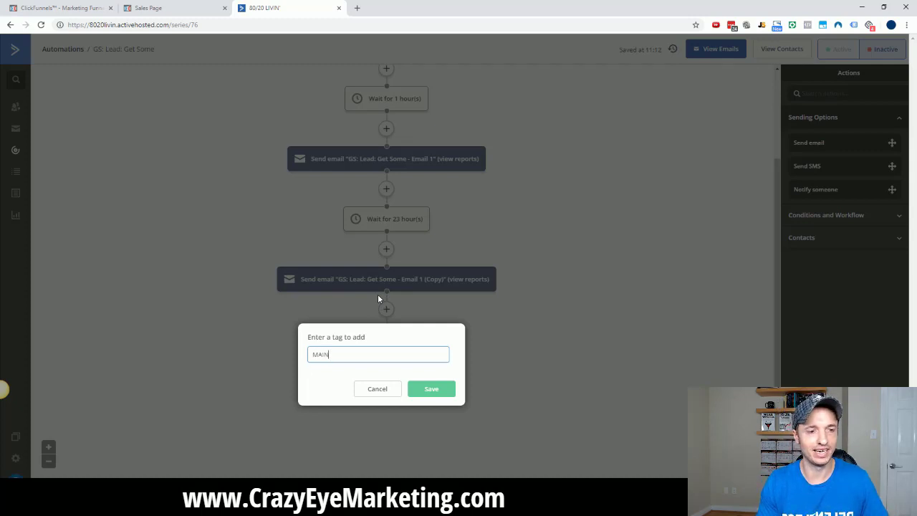
text( SERIES)
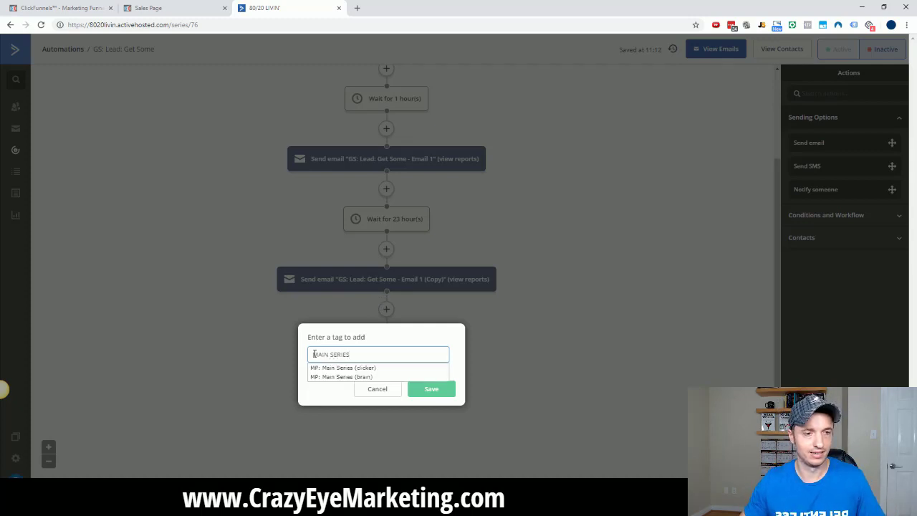
key(Home)
text(GS:)
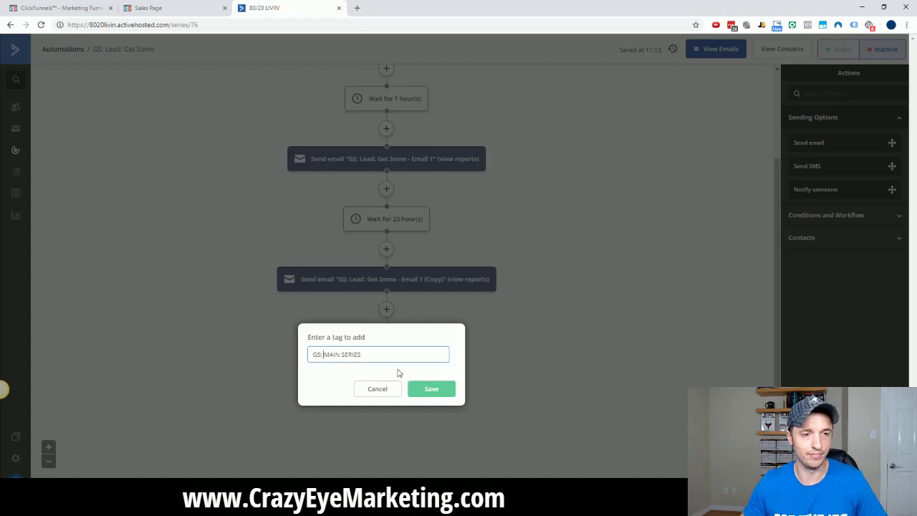
click(432, 389)
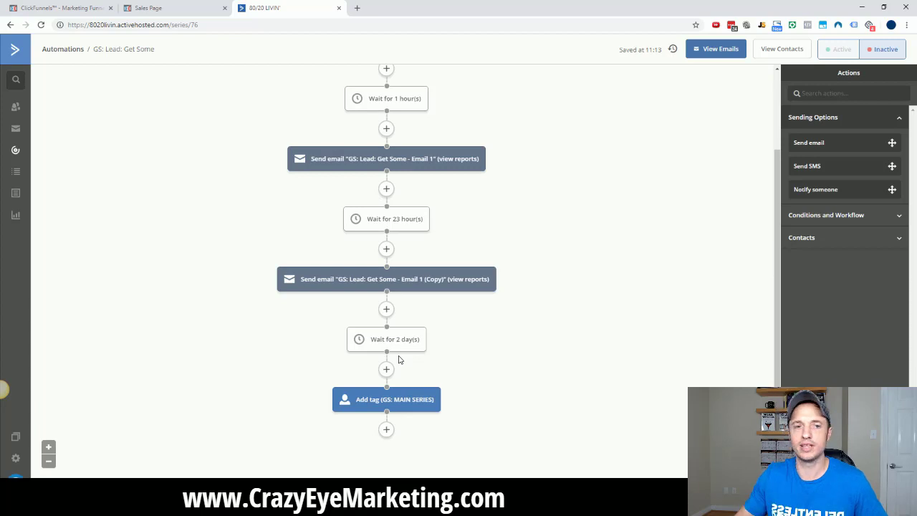
click(171, 8)
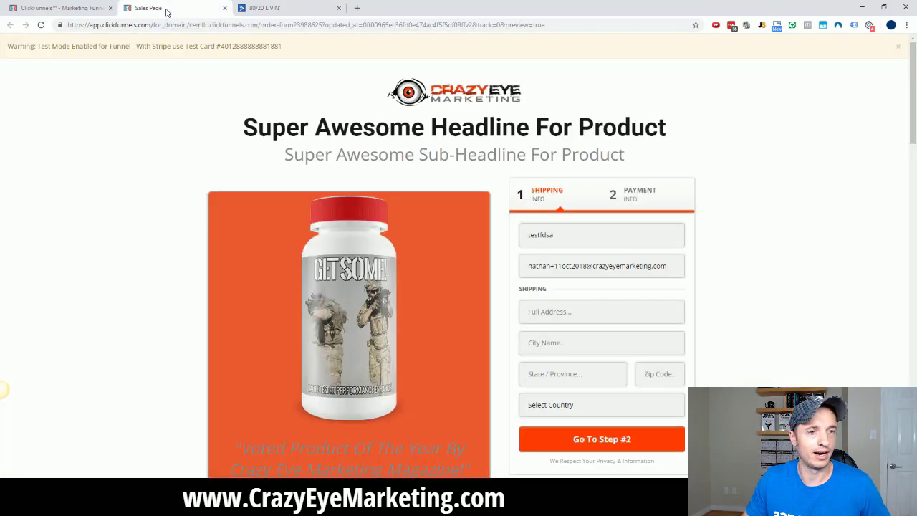
click(61, 9)
click(278, 10)
scroll(253, 186, up, 3)
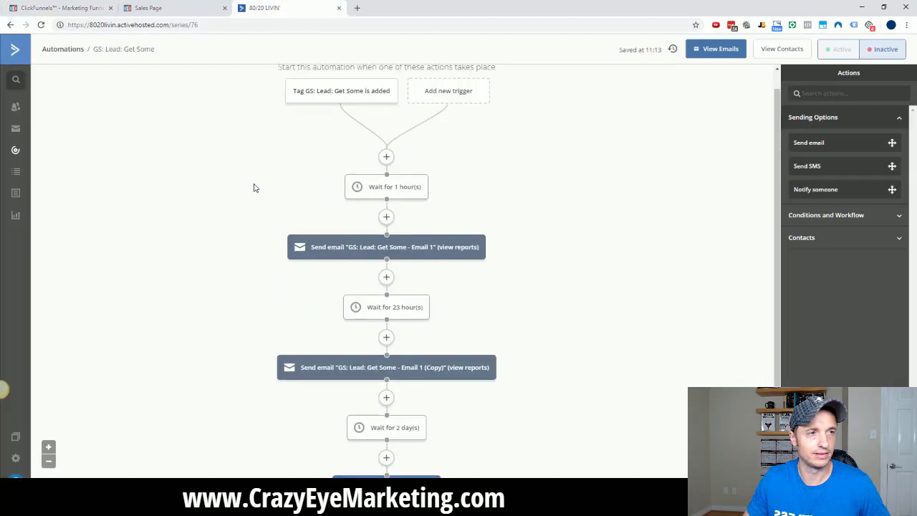
Return to the automations list and create a new automation from scratch
click(15, 150)
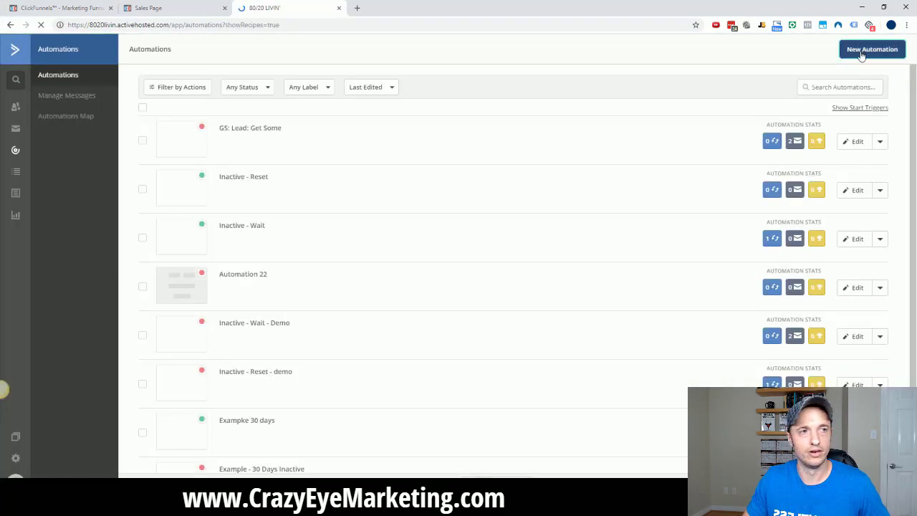
click(872, 49)
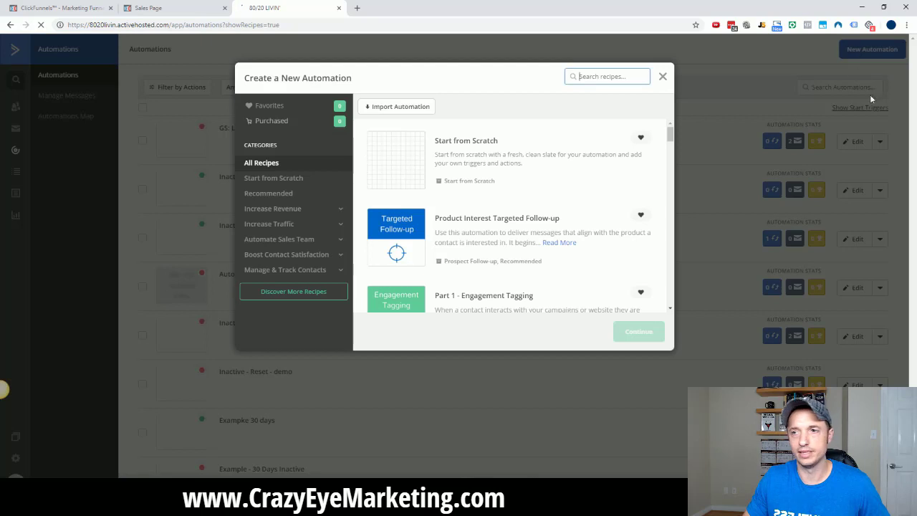
click(446, 155)
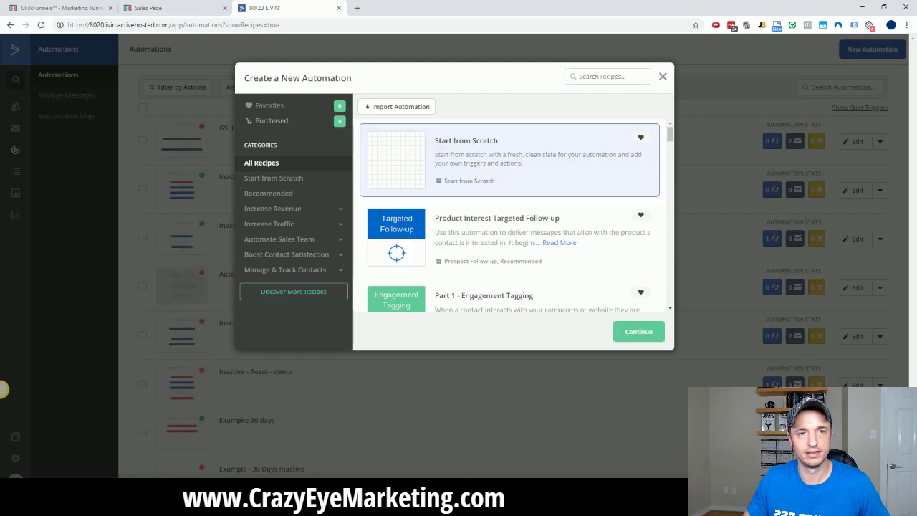
click(638, 331)
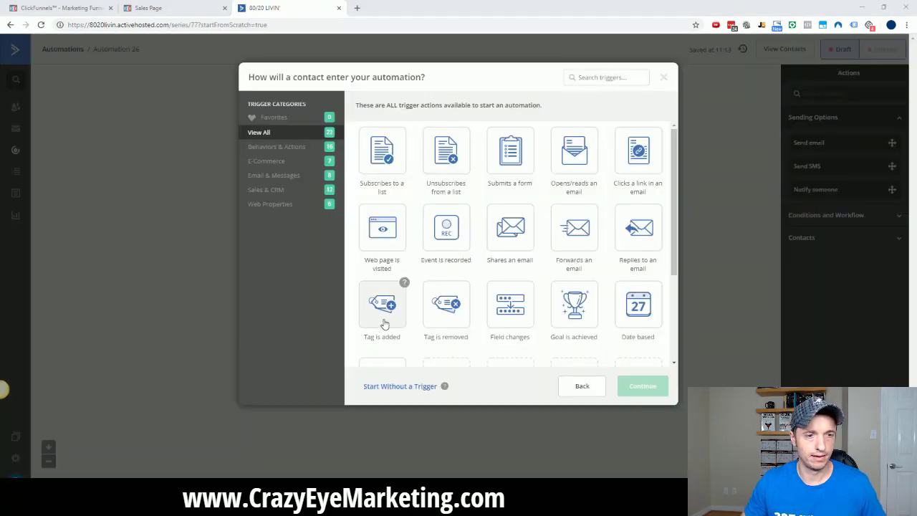
Start the new automation when the tag "GS: NEW PURCHASE: Get Some" is added, and set it to run multiple times
click(394, 282)
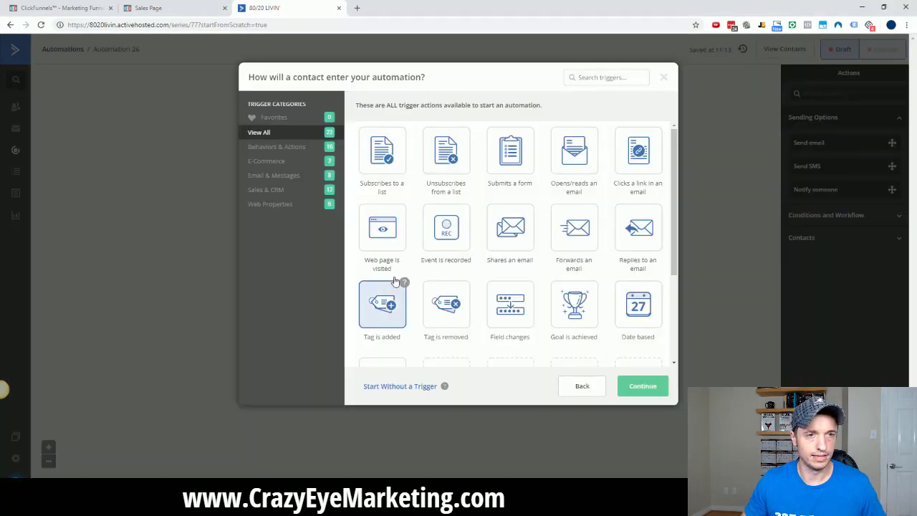
click(645, 387)
click(334, 111)
key(ctrl+v)
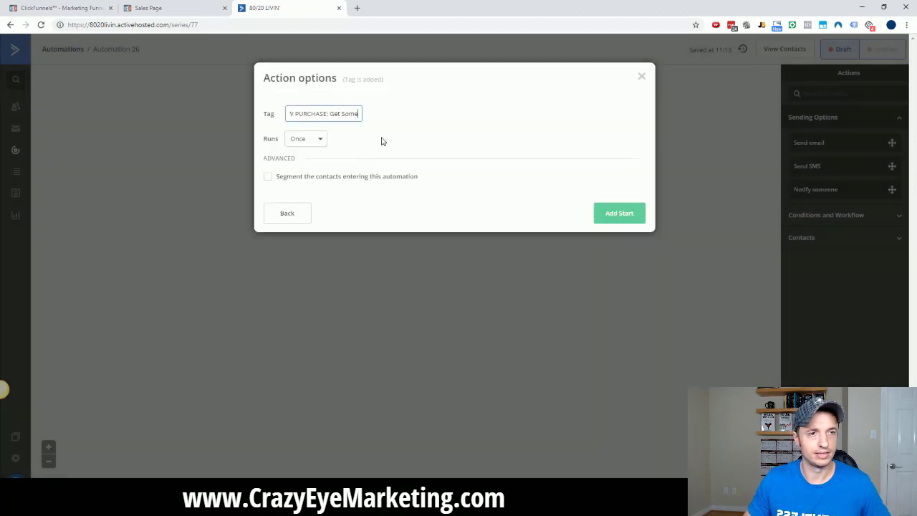
drag(324, 112, 221, 113)
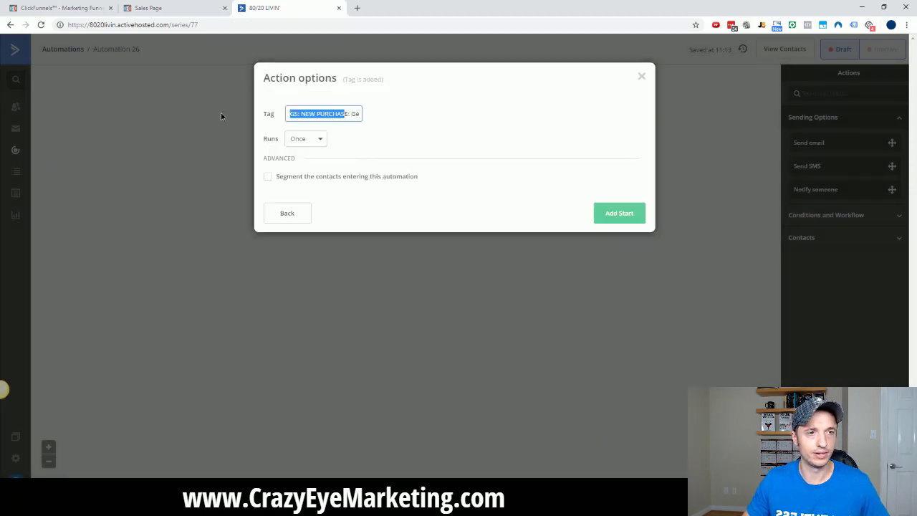
click(316, 141)
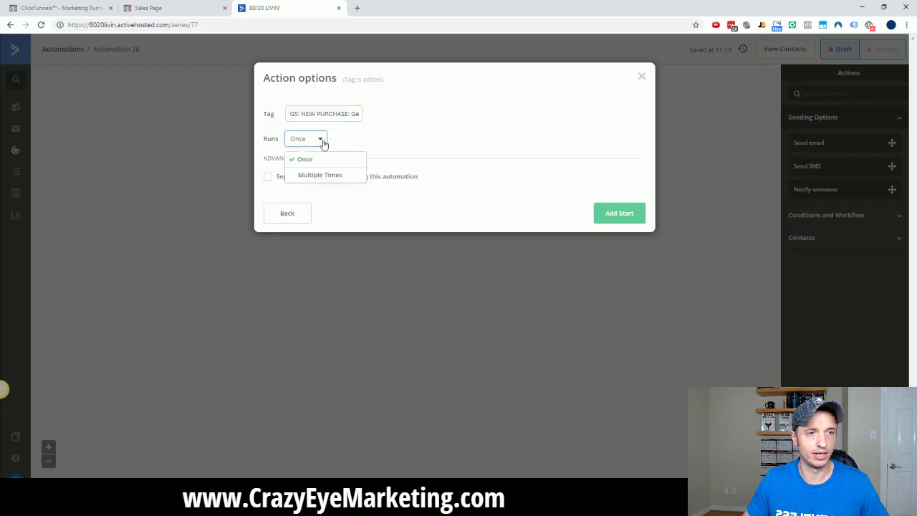
click(325, 177)
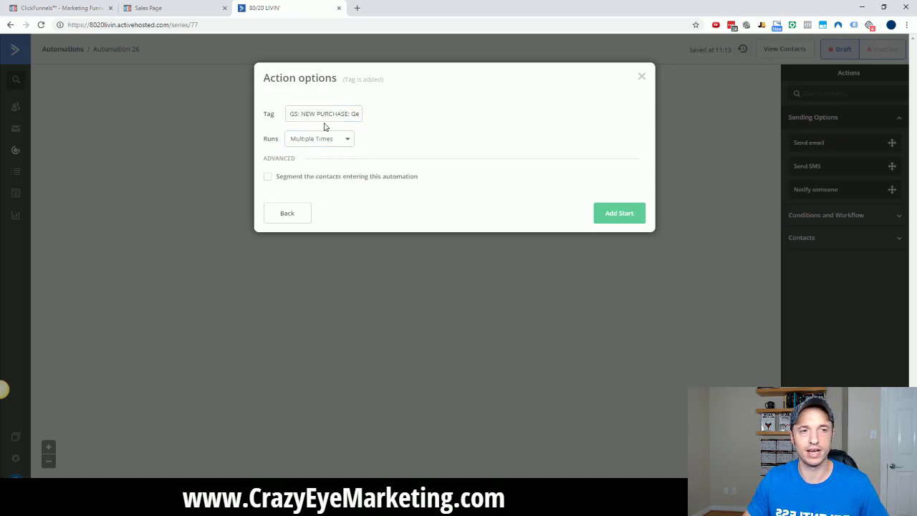
click(620, 213)
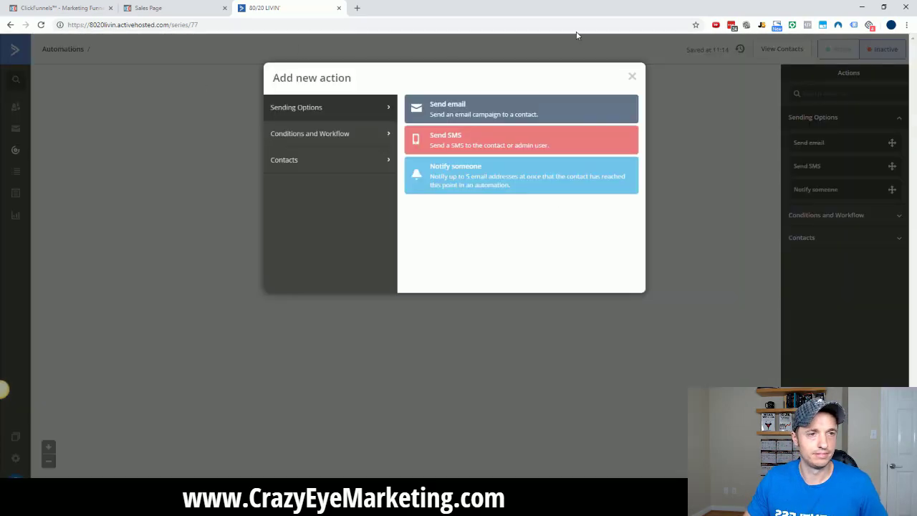
Add an action that ends the other automation "GS: Lead: Get Some" for the contact
click(323, 139)
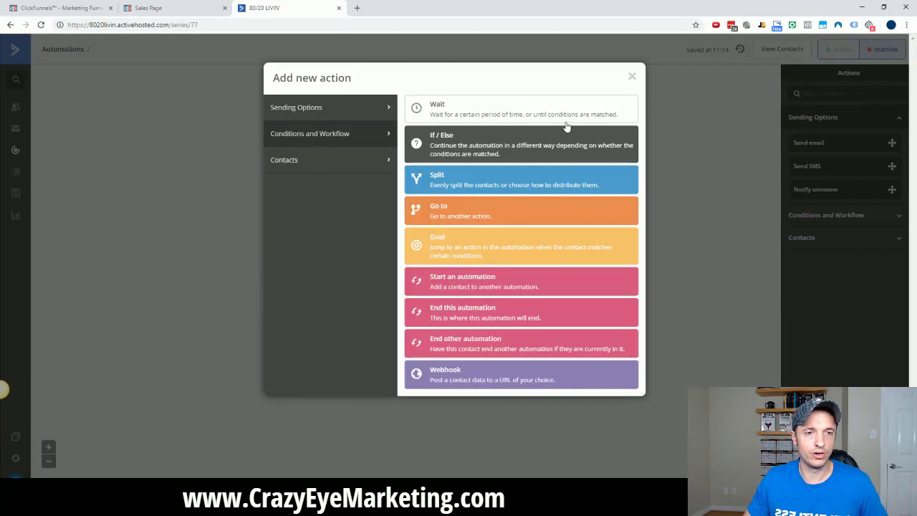
click(466, 347)
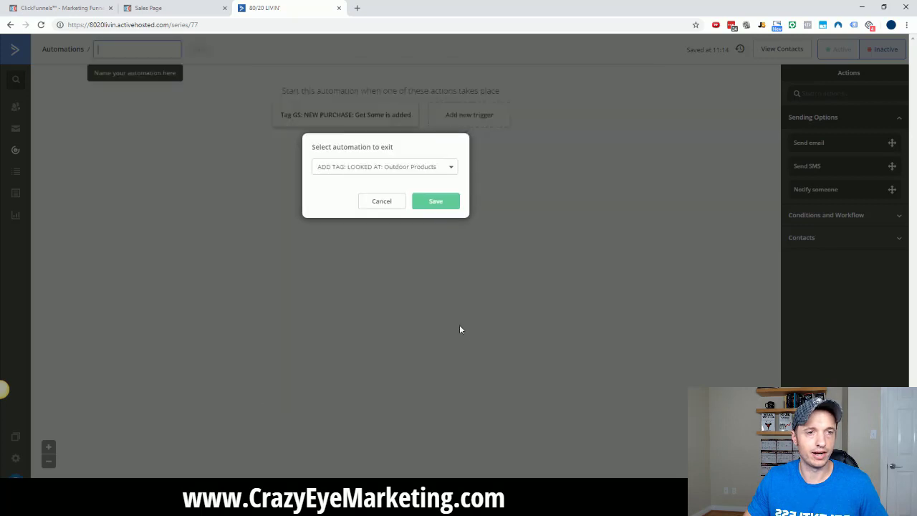
click(415, 174)
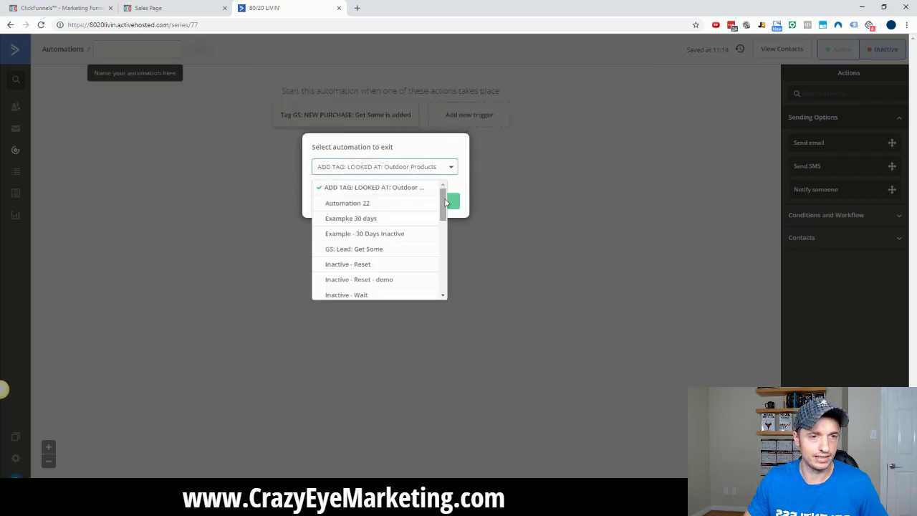
mouse_move(443, 204)
mouse_down()
mouse_move(434, 289)
mouse_move(453, 235)
mouse_move(448, 209)
mouse_up()
click(352, 236)
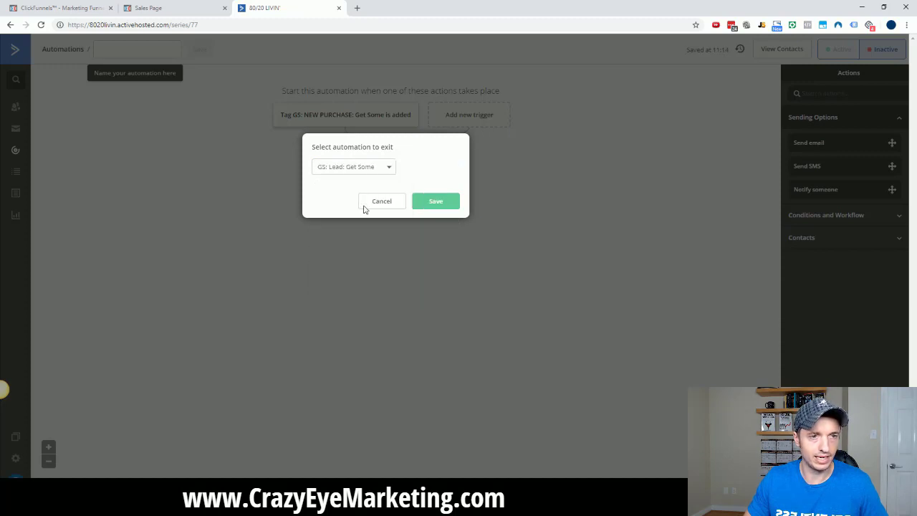
click(435, 204)
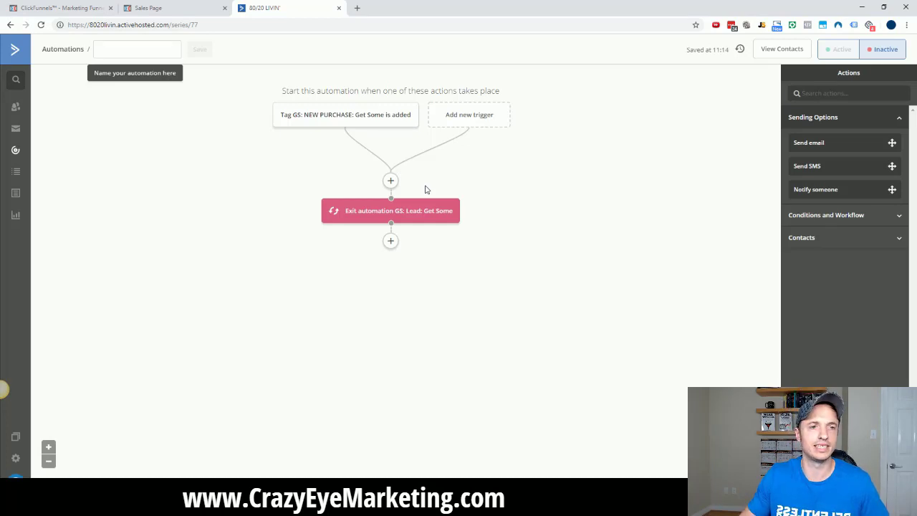
Name the automation "GS: NEW PURCHASE: Get Some" and save the name
click(125, 51)
text(GS: NEW PURCHASE: Get Some)
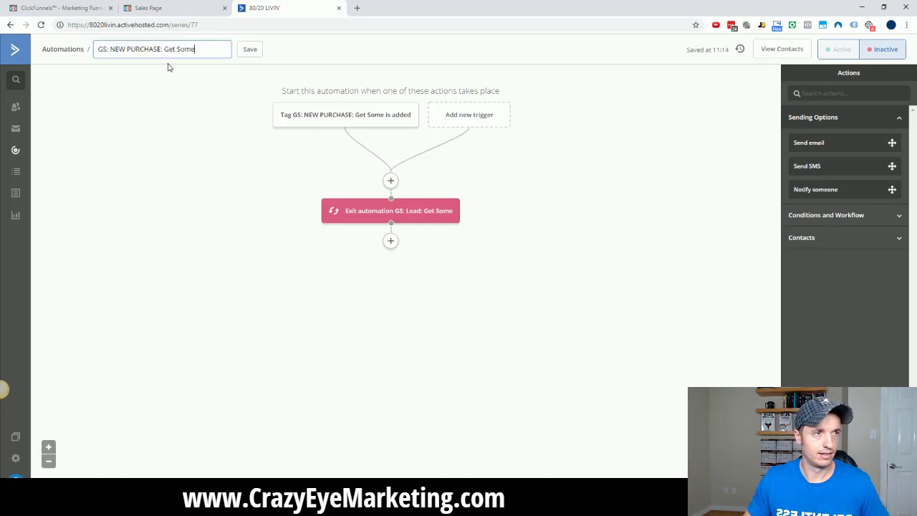
click(255, 56)
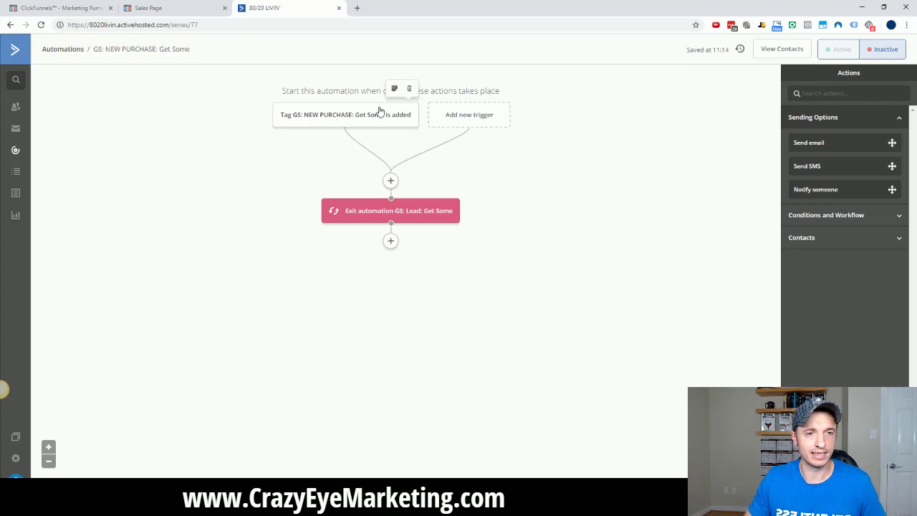
Add an action after the exit action that gives the contact the tag "GS: NEW PURCHASE", copying the tag text
click(391, 242)
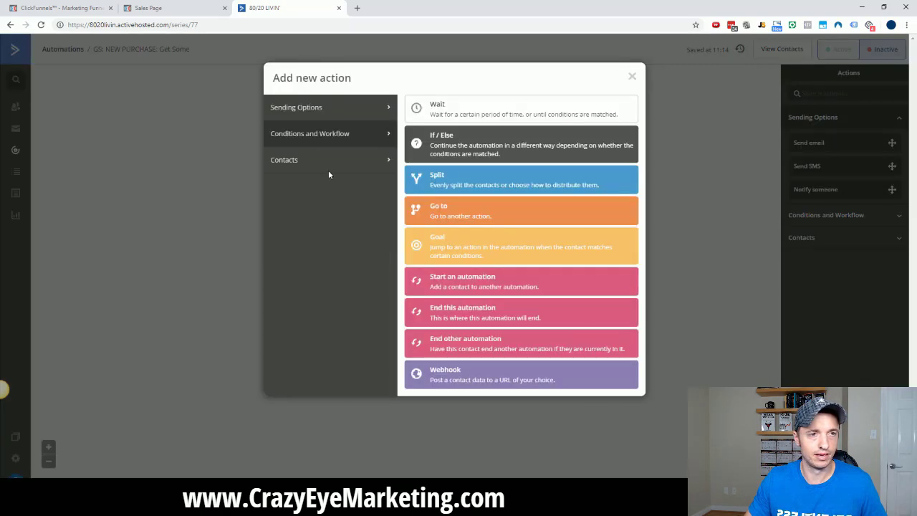
click(341, 108)
click(338, 136)
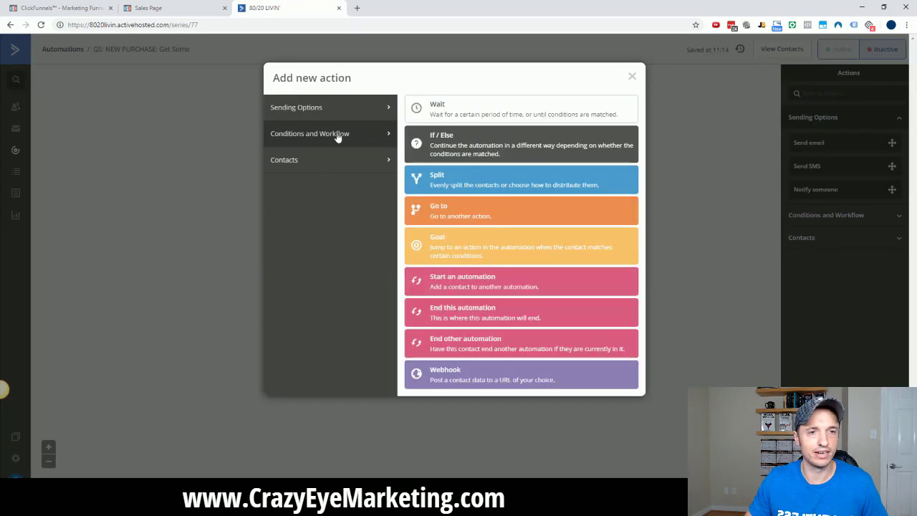
click(337, 160)
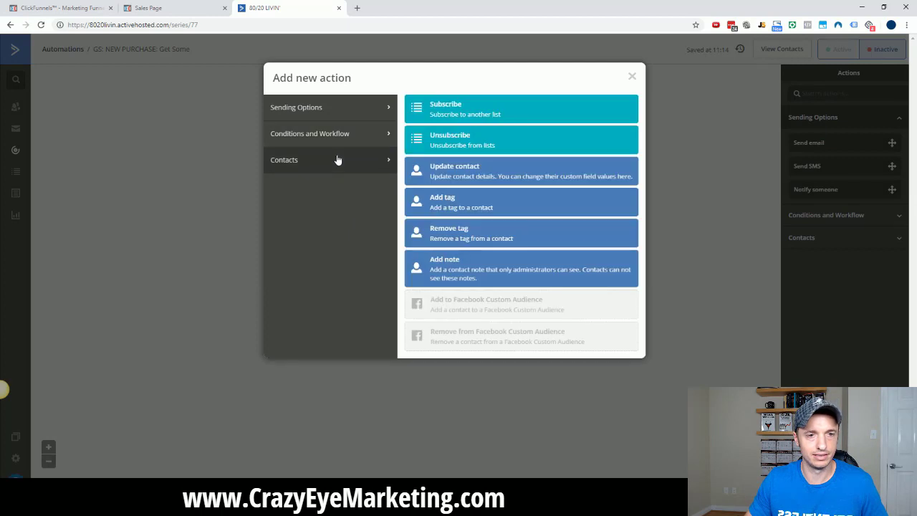
click(467, 202)
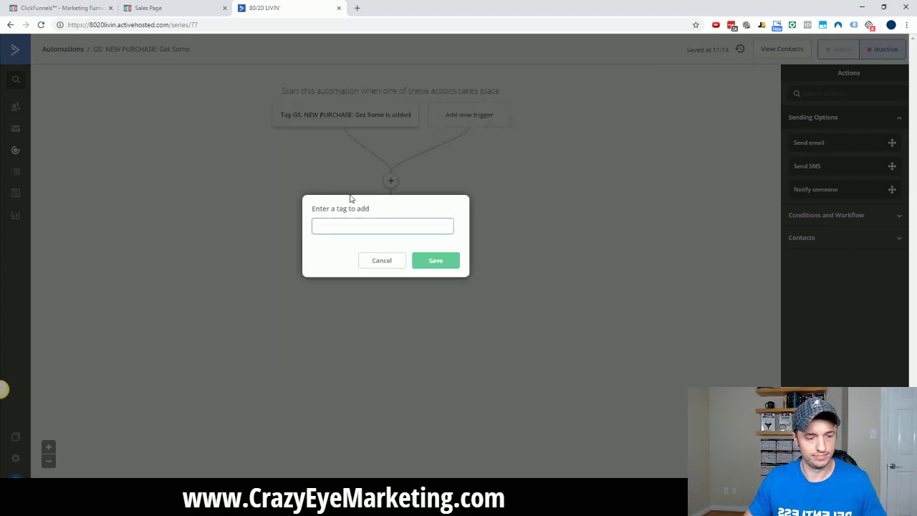
text(g)
key(BackSpace)
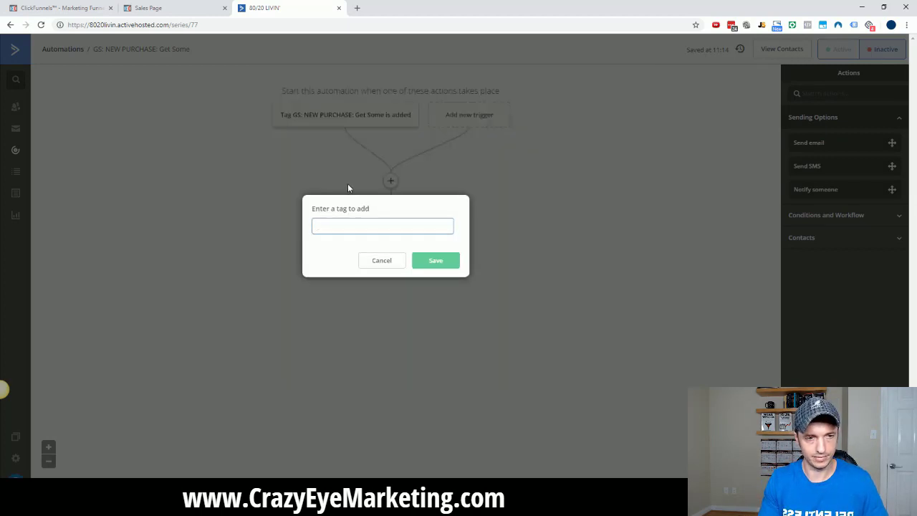
text(GS:)
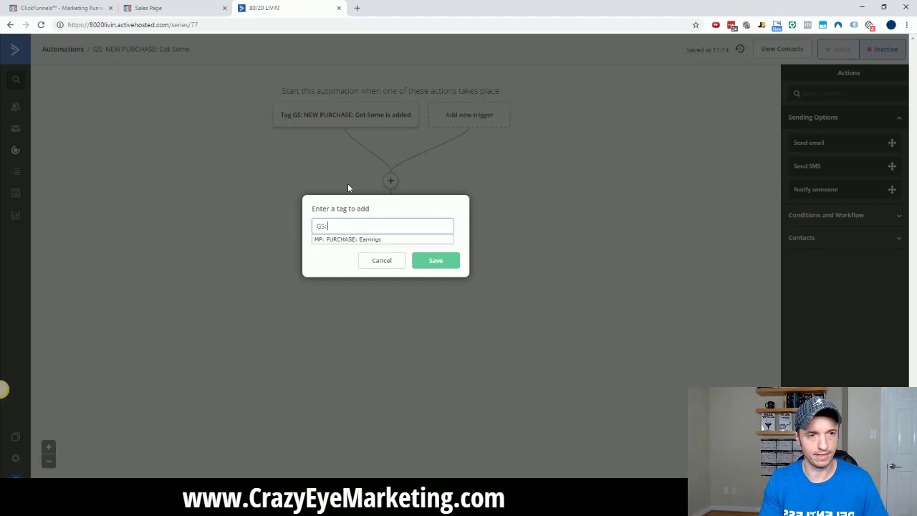
text( NEW PUR)
text(CHASE)
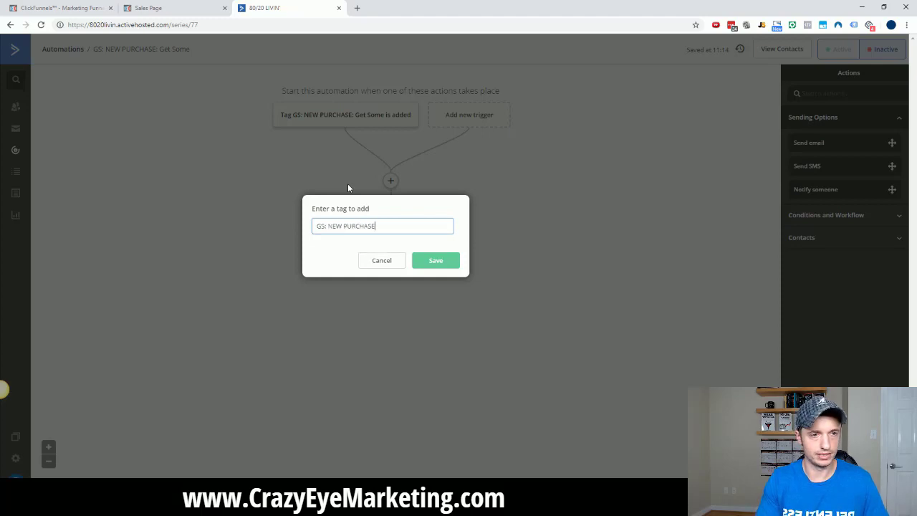
key(ctrl+a)
key(ctrl+c)
click(430, 263)
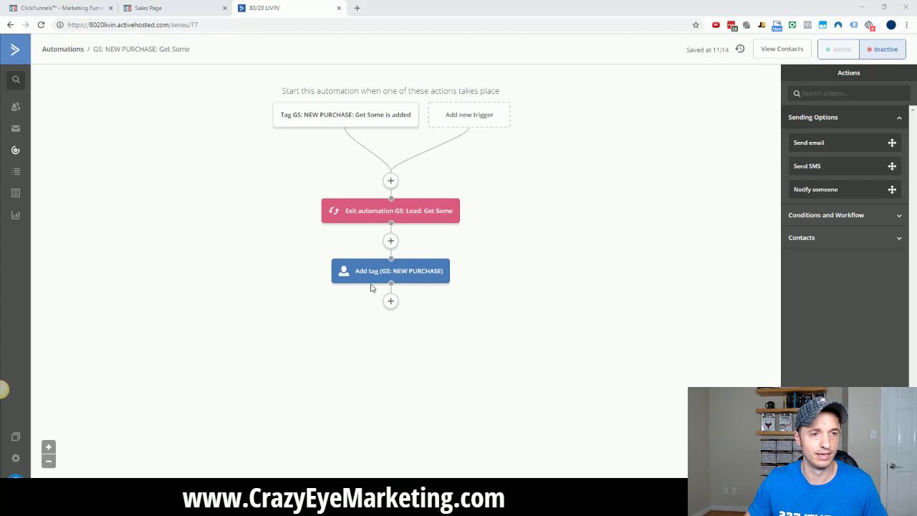
Add a 20-minute wait after the "GS: NEW PURCHASE" tag action
mouse_move(371, 278)
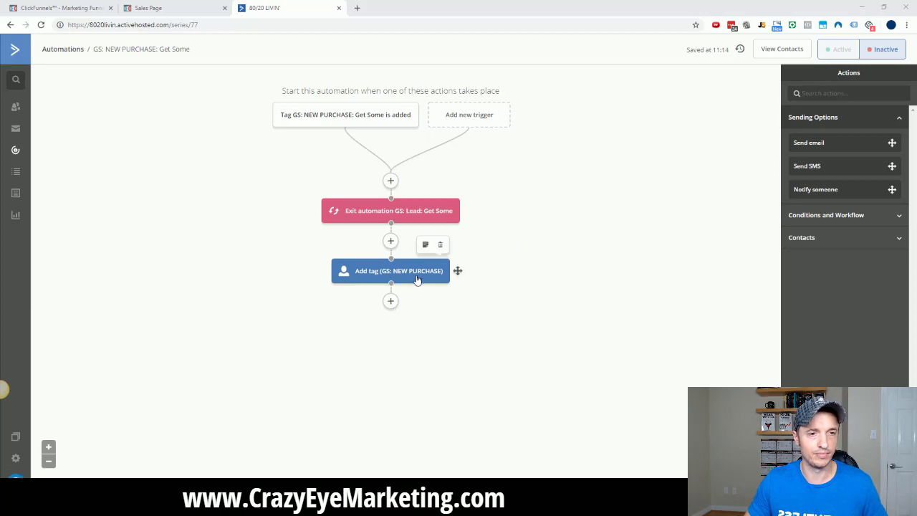
click(390, 301)
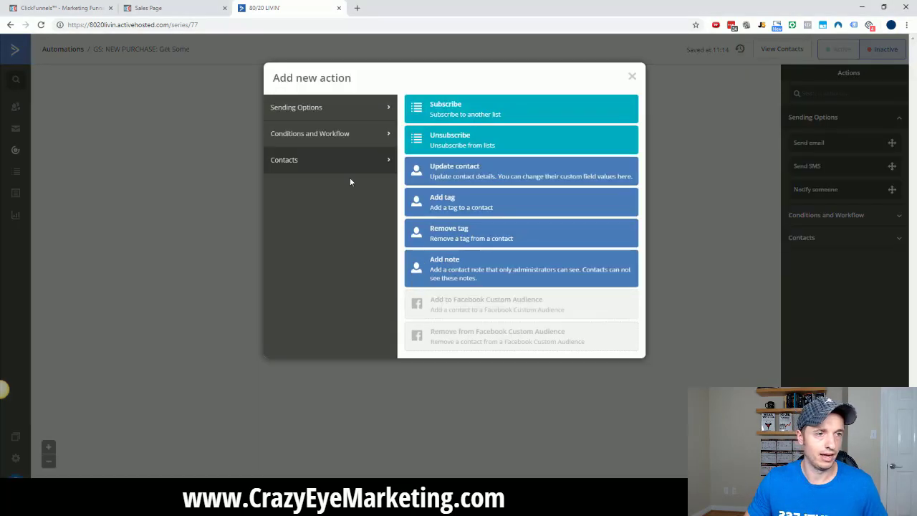
click(356, 136)
click(496, 112)
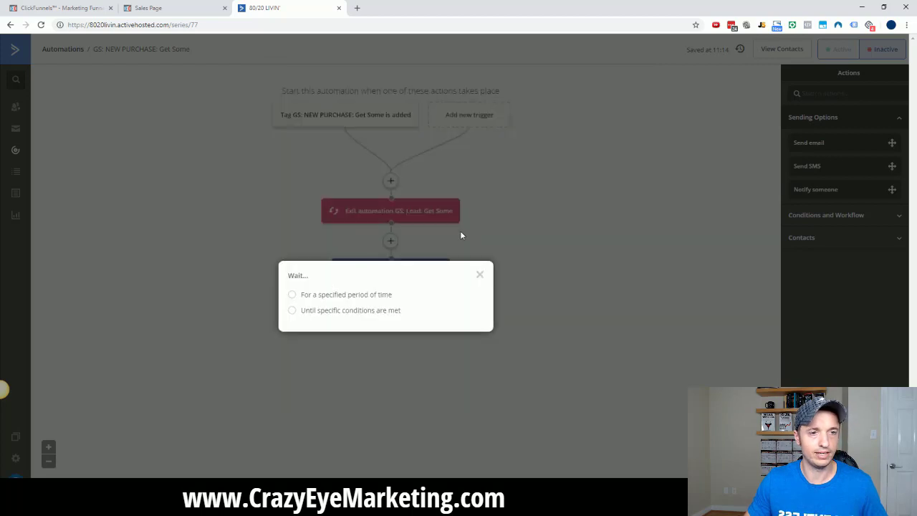
click(346, 296)
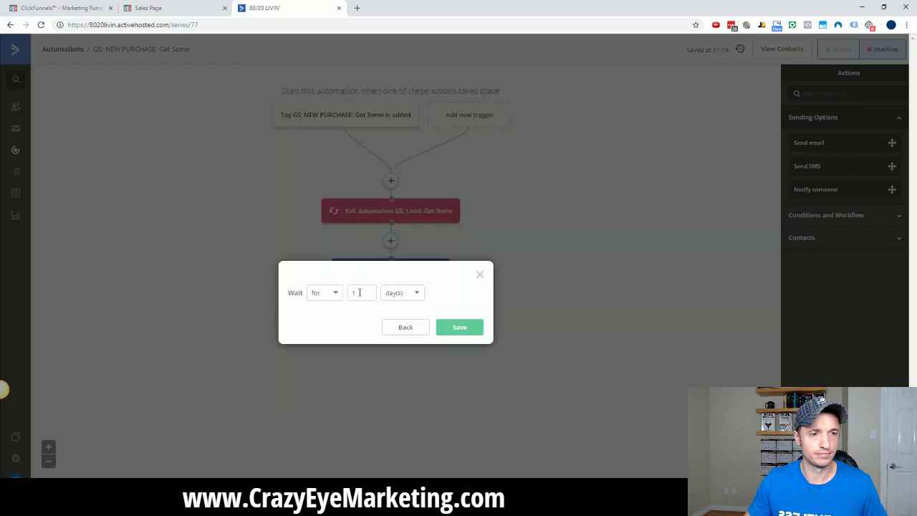
click(403, 296)
click(401, 311)
drag(364, 293, 328, 292)
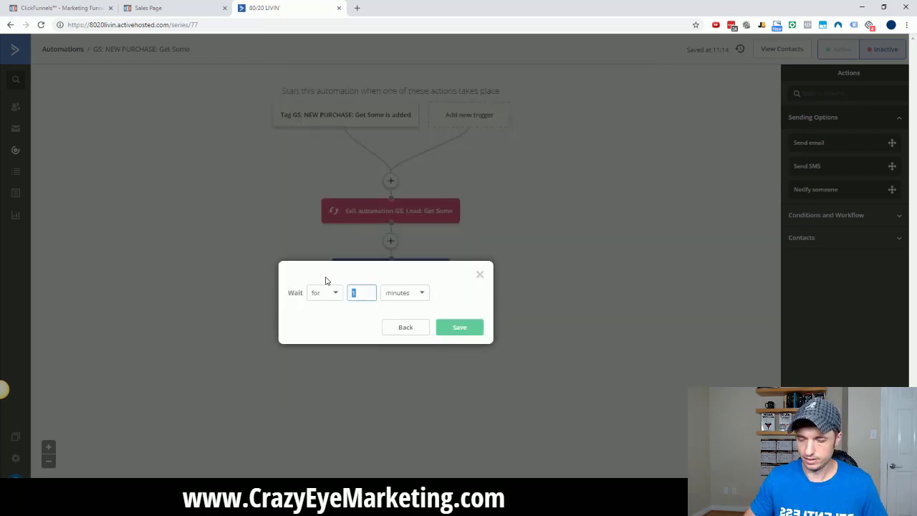
click(459, 330)
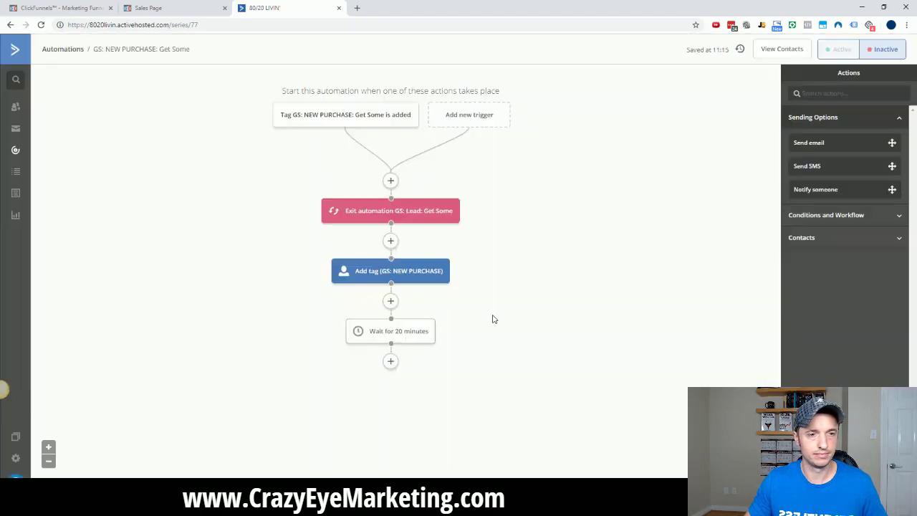
click(390, 361)
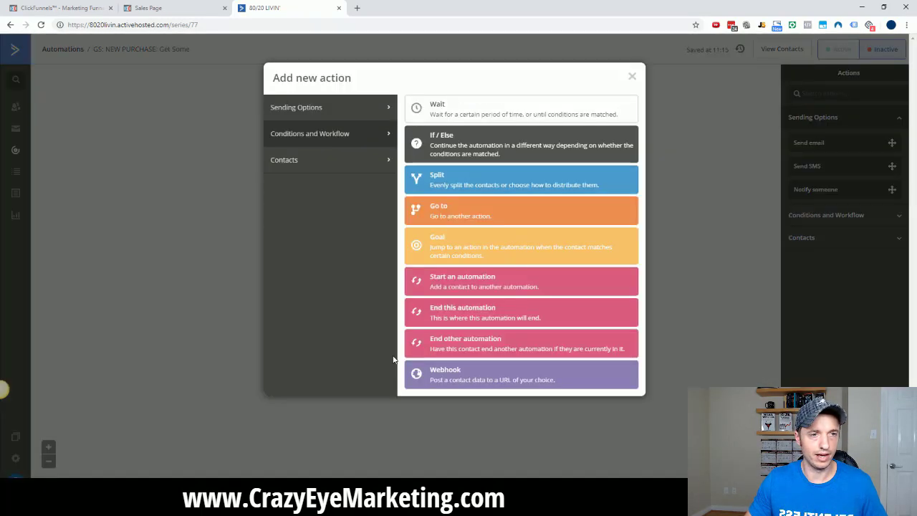
click(324, 166)
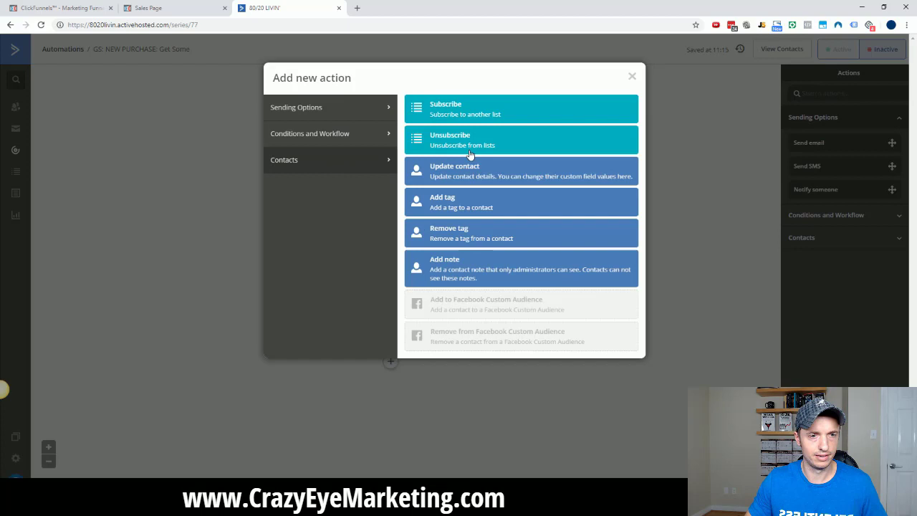
click(493, 210)
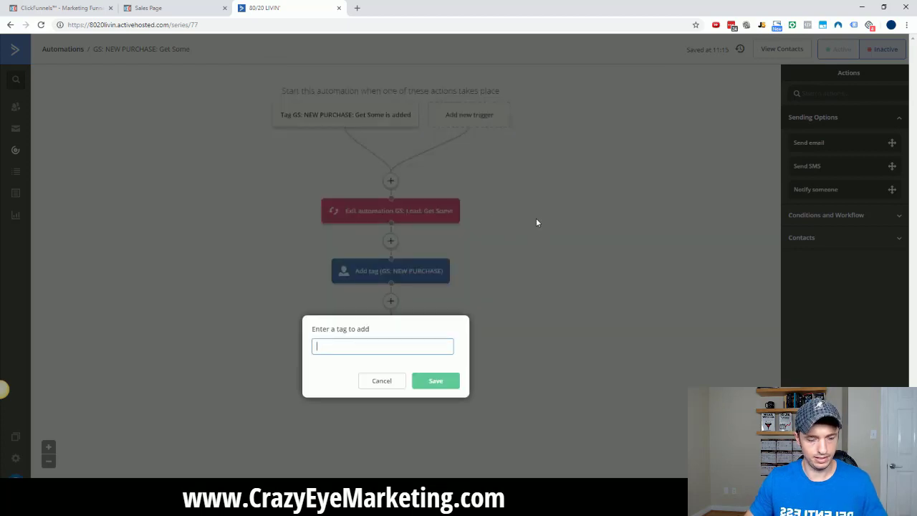
key(ctrl+v)
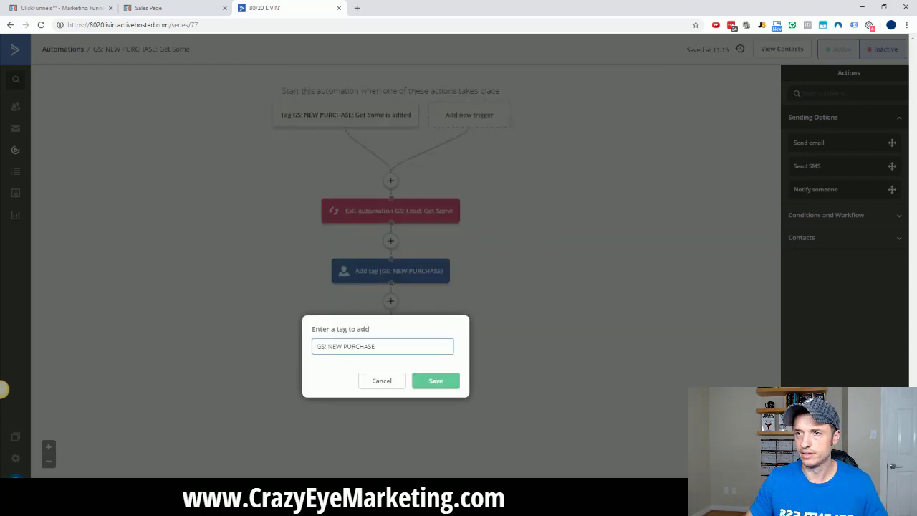
key(alt+Tab)
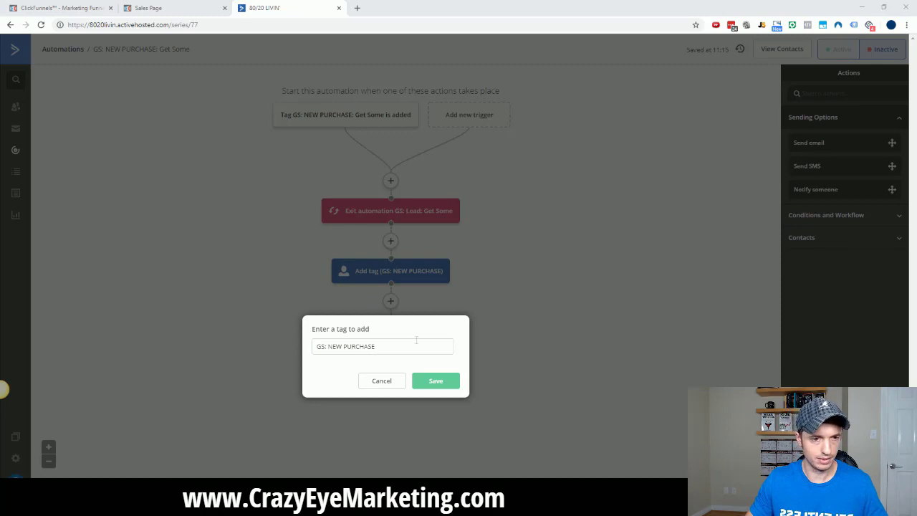
click(416, 340)
key(Return)
Add an action after the 20-minute wait that gives the contact the tag "GS: PURCHASED: Get Some"
click(390, 362)
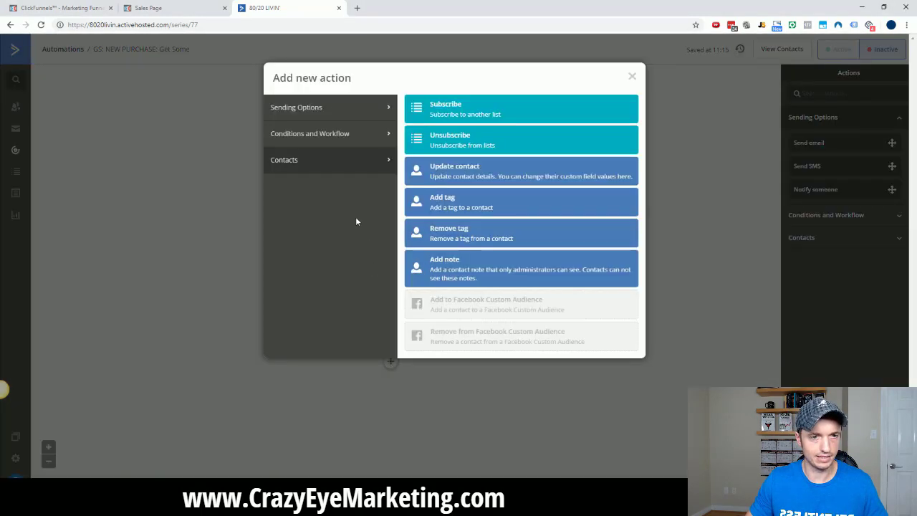
click(453, 208)
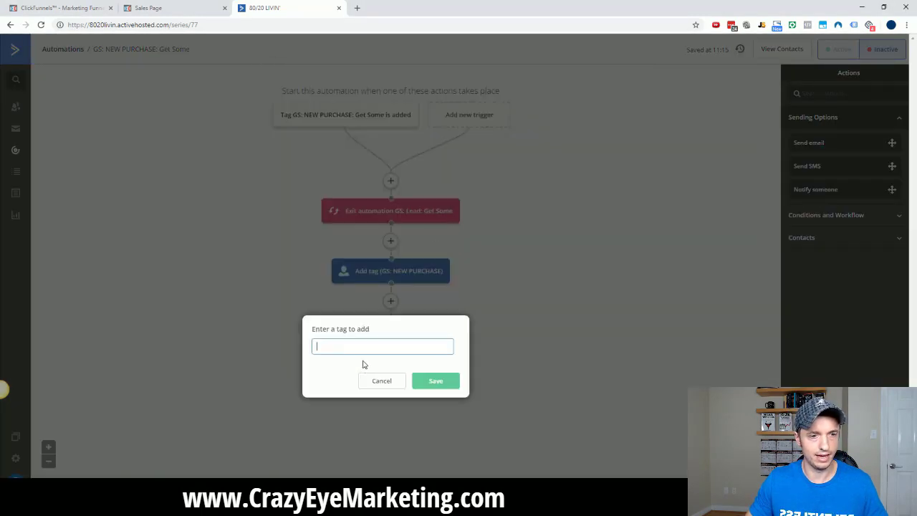
text(GS: NEW PURCHASE: Get Some)
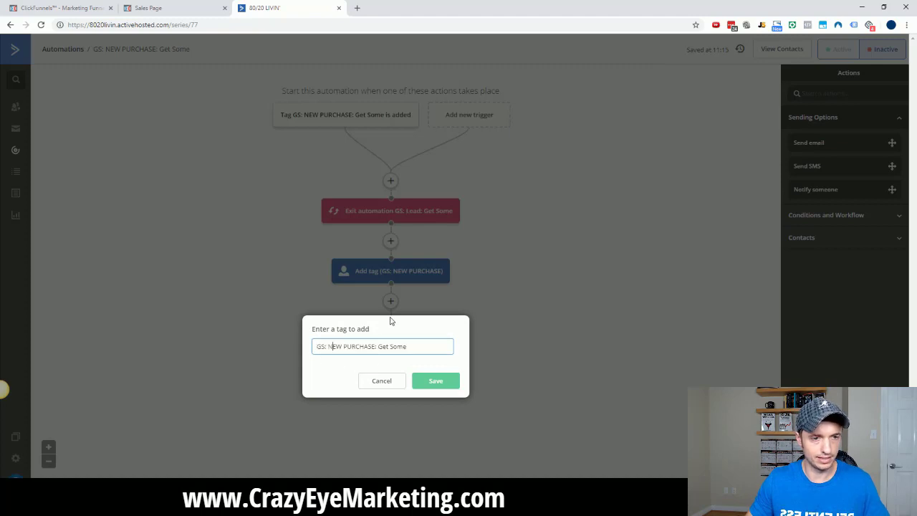
double_click(335, 346)
key(BackSpace)
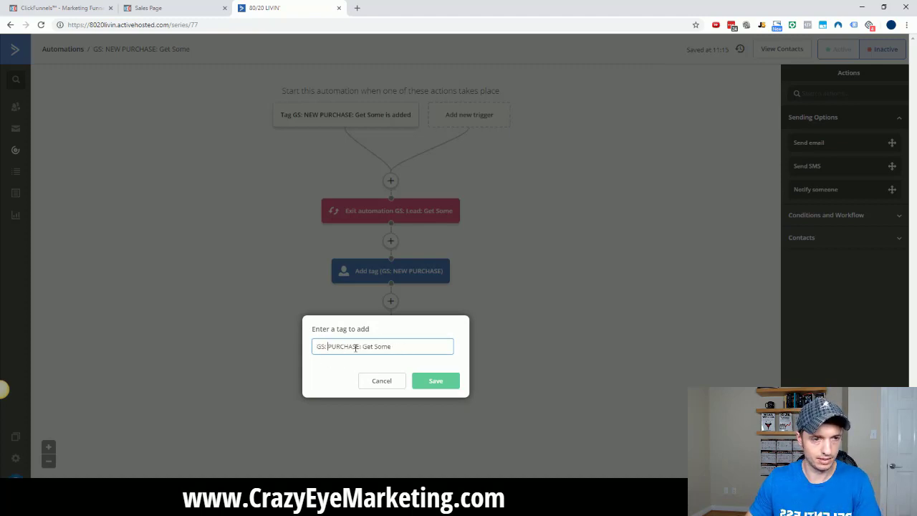
key(ctrl+Right)
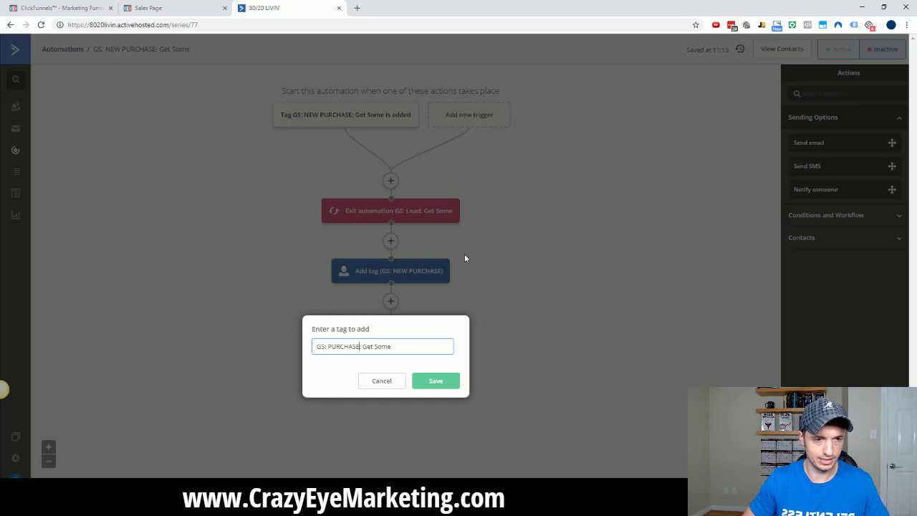
text(d)
key(BackSpace)
text(D)
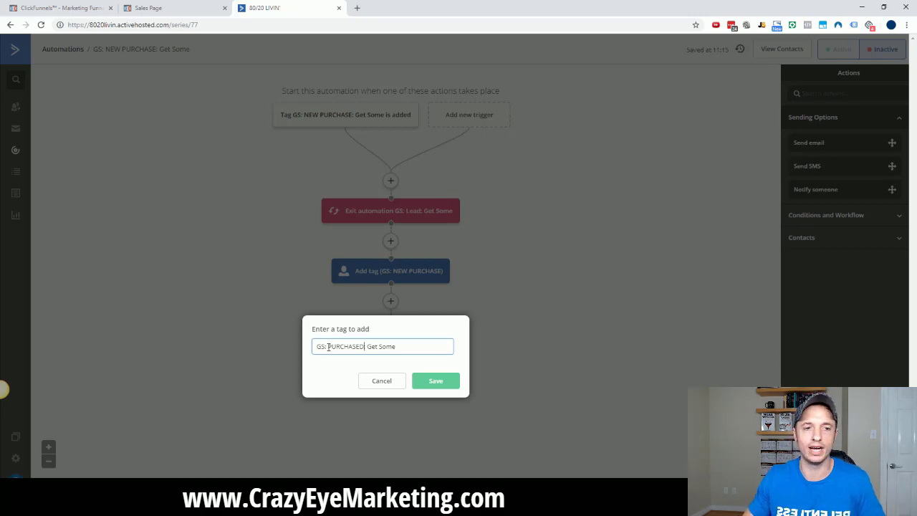
click(451, 382)
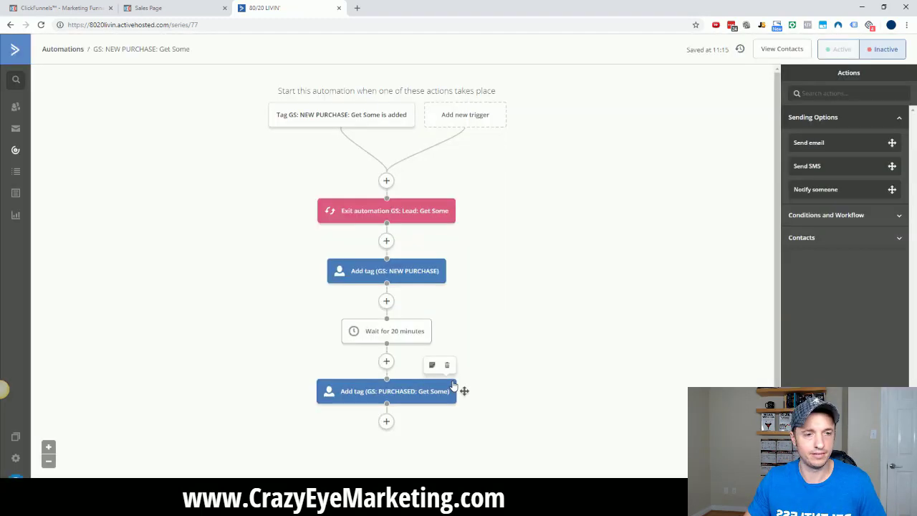
Add an action at the end of the automation that removes the tag "GS: NEW PURCHASE: Get Some" from the contact
click(386, 421)
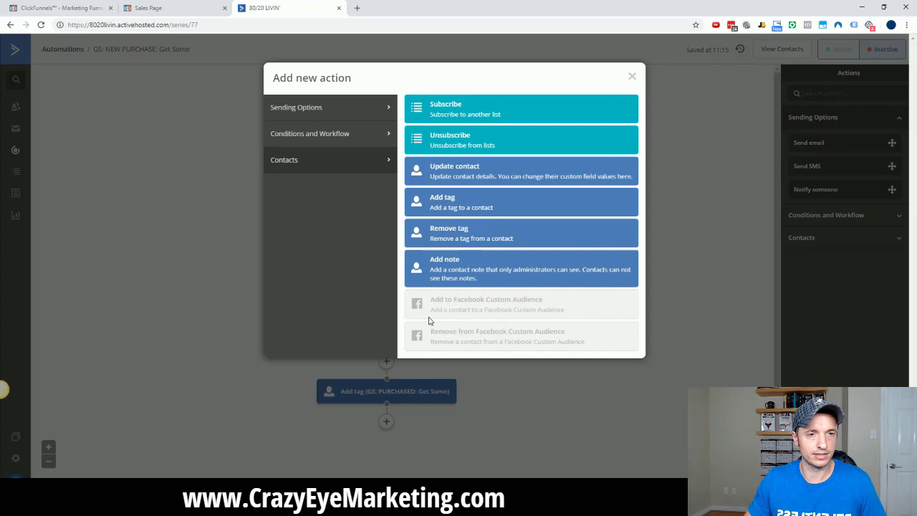
click(451, 240)
text(GS: NEW PURCHASE: Get Some)
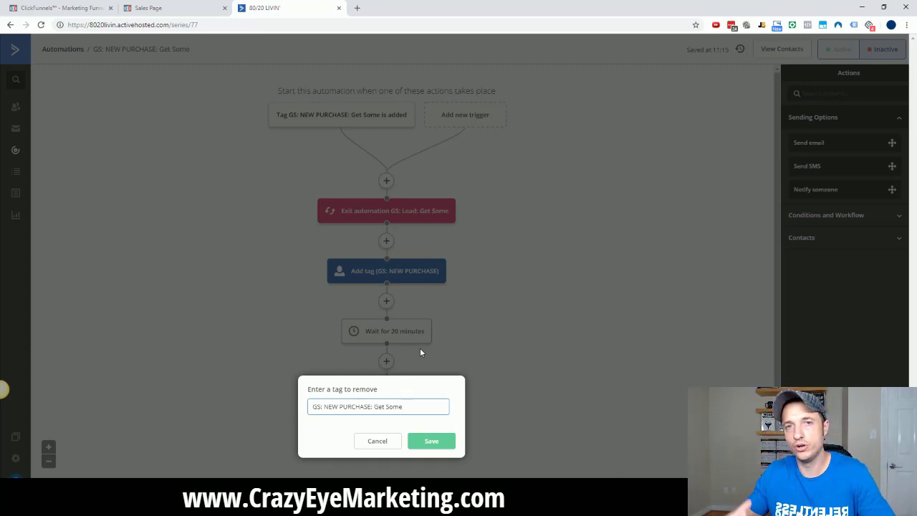
click(431, 441)
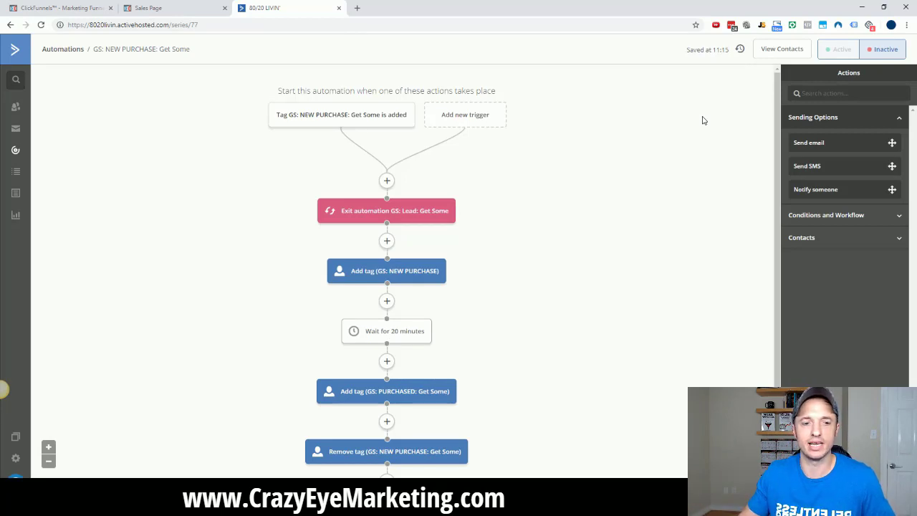
scroll(599, 160, down, 1)
scroll(608, 170, up, 1)
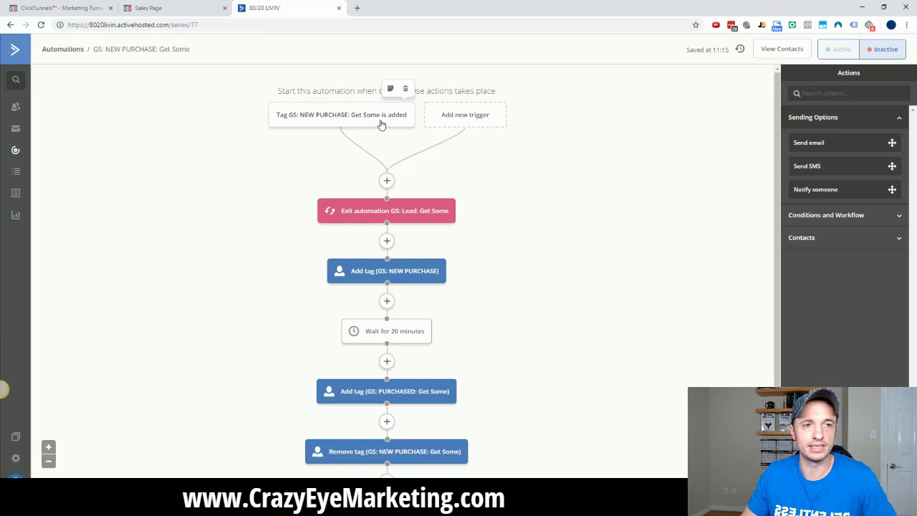
scroll(374, 122, down, 1)
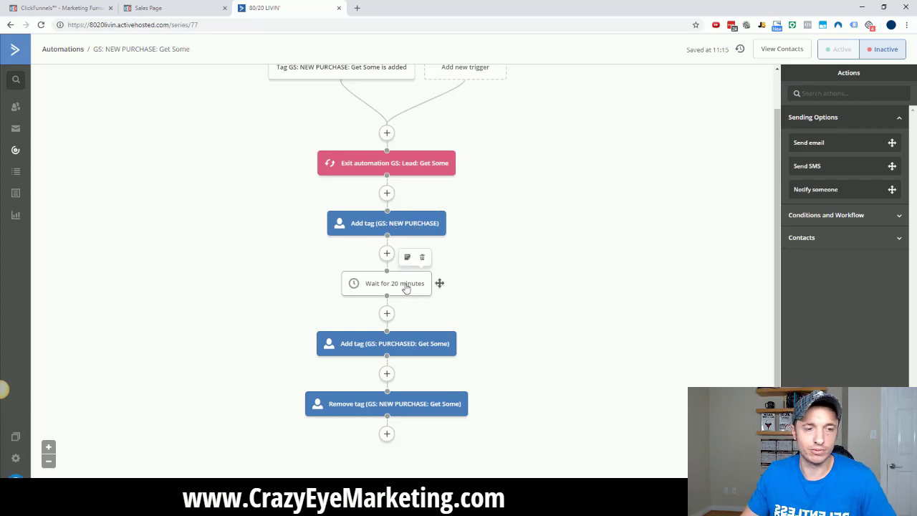
scroll(396, 286, down, 1)
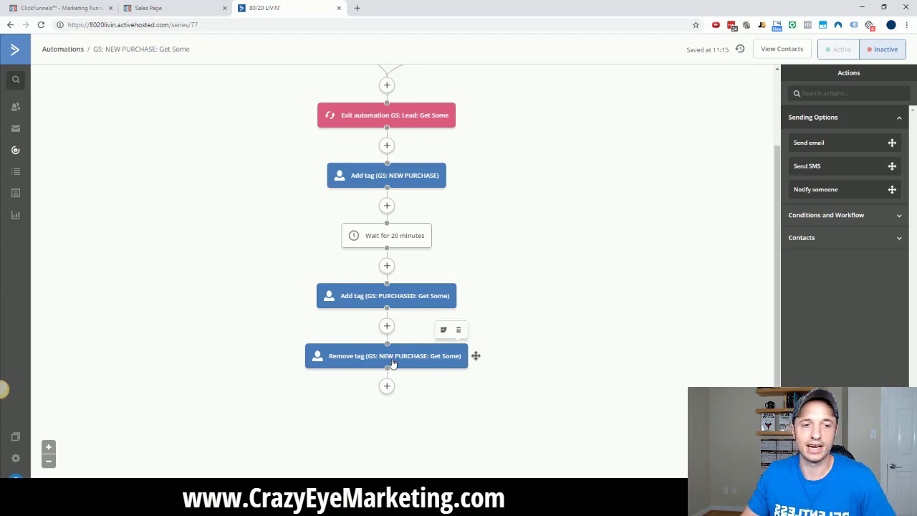
Copy the "GS: NEW PURCHASE: Get Some" automation from the automations list and open the copy for editing
click(16, 151)
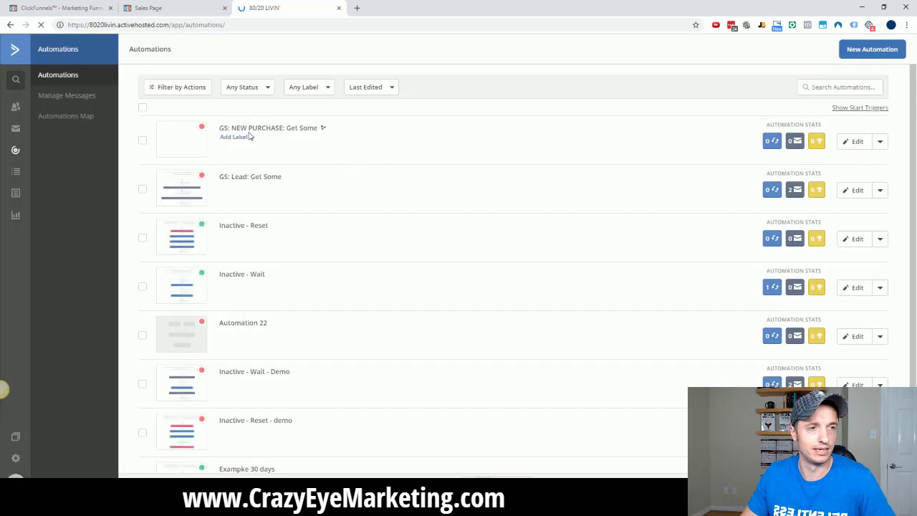
click(880, 142)
click(838, 224)
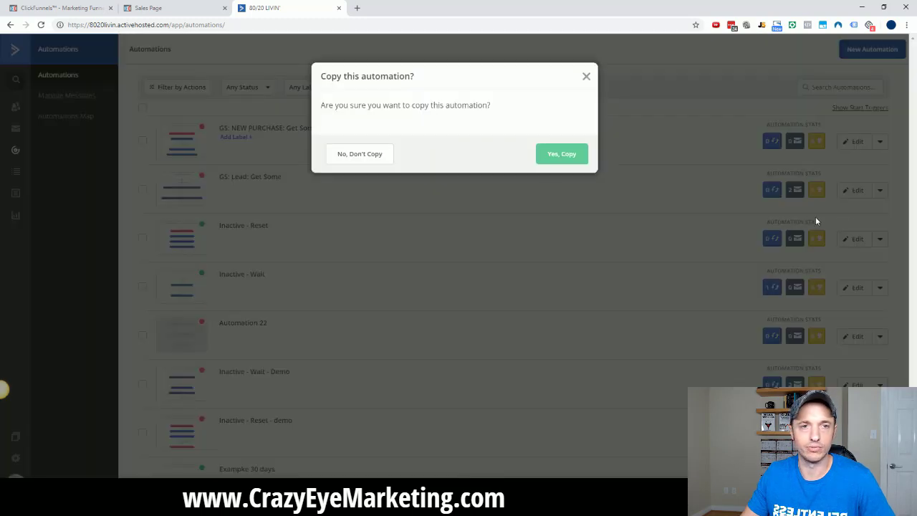
click(551, 157)
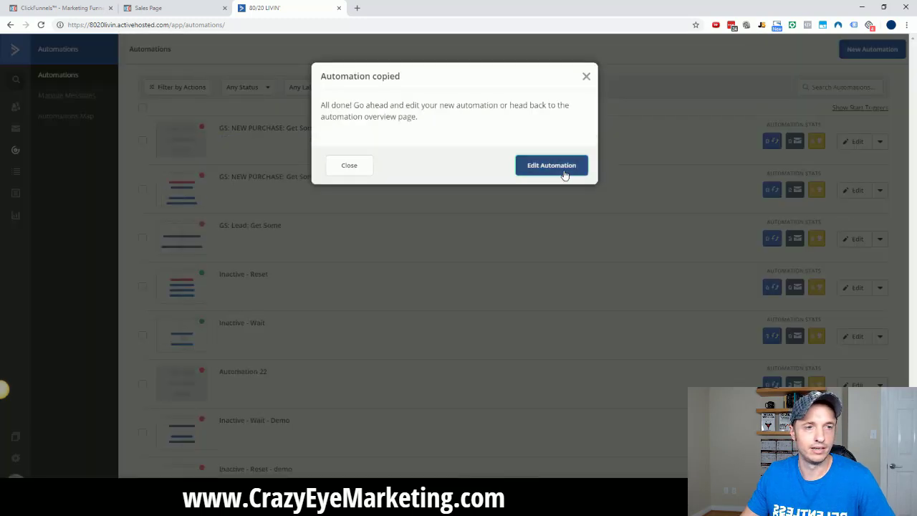
click(563, 175)
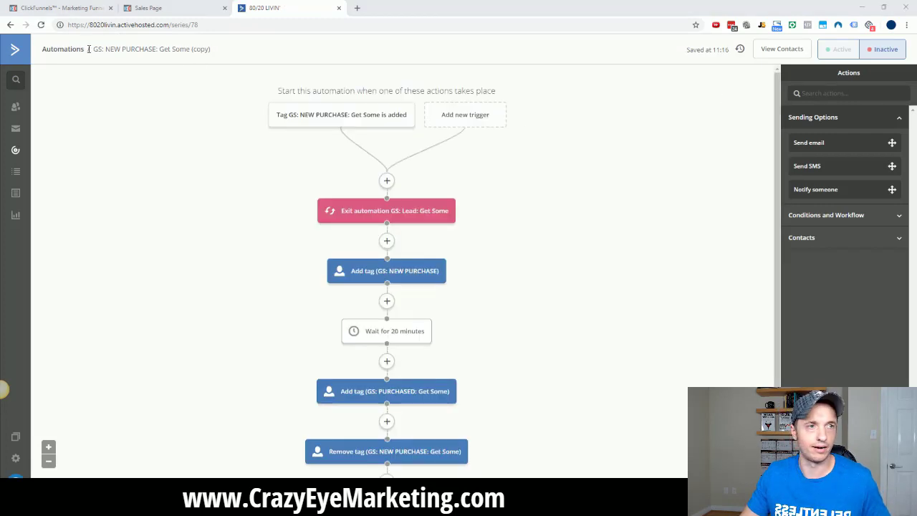
Rename the copied automation "GS: NEW PURCHASE: Get Some Monthly" and save the name
click(144, 50)
key(ctrl+a)
key(ctrl+v)
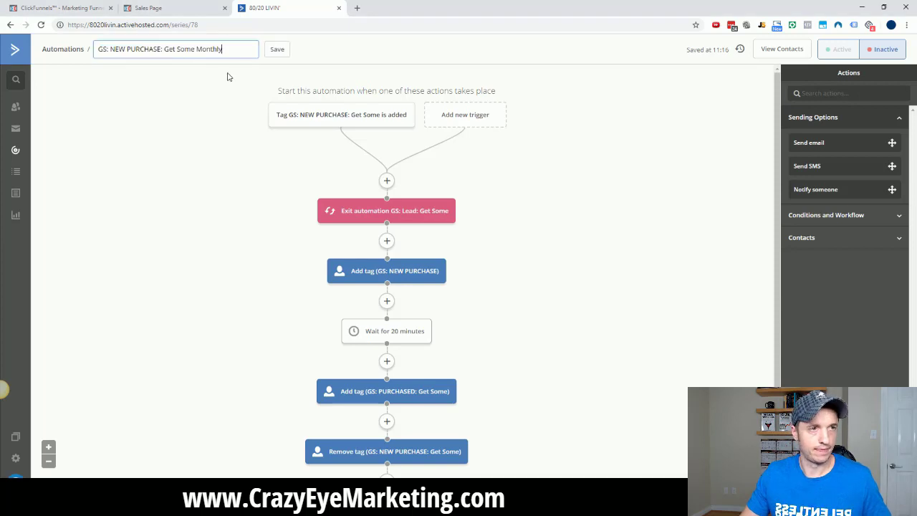
click(277, 52)
Set the start trigger's tag to "GS: NEW PURCHASE: Get Some Monthly" and save the trigger
click(344, 117)
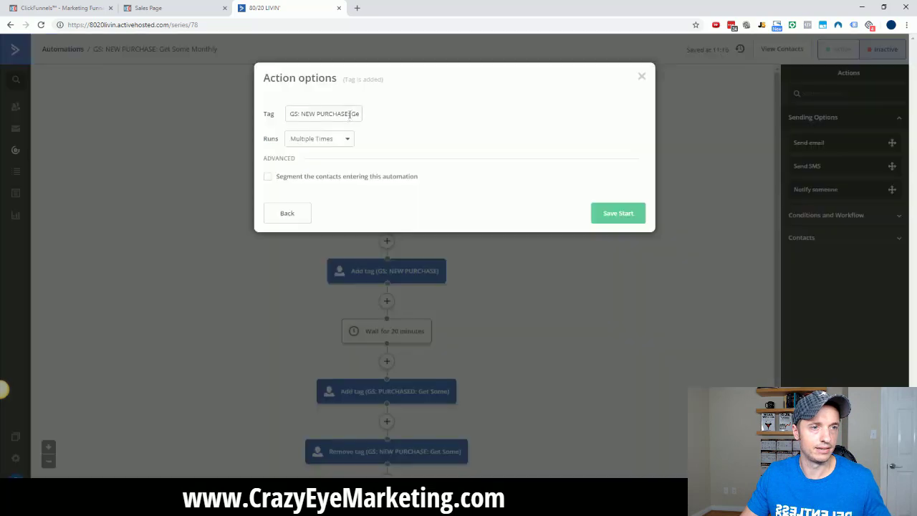
triple_click(344, 113)
click(359, 114)
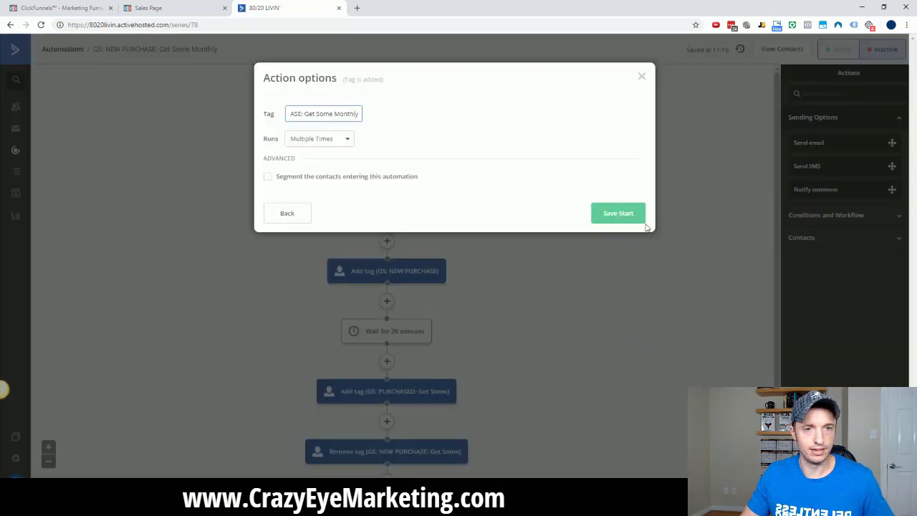
click(620, 214)
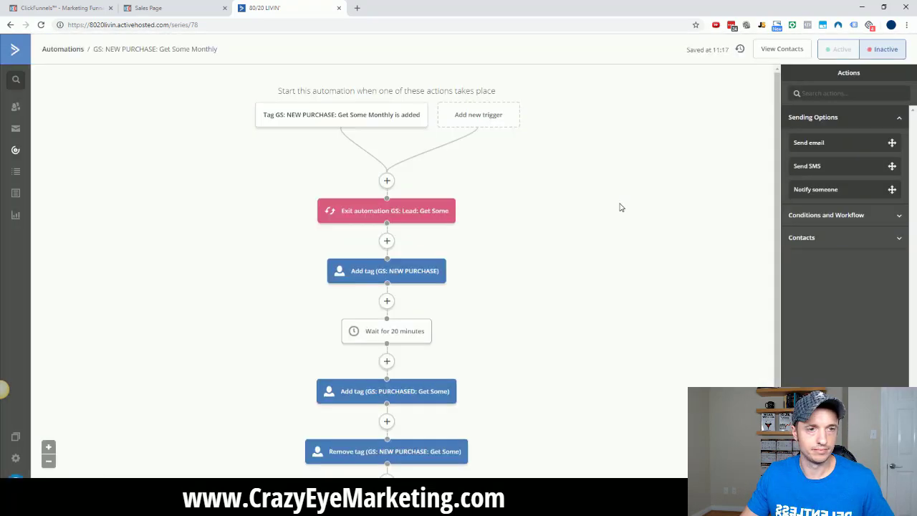
Delete the action that exits the "GS: Lead: Get Some" automation
mouse_move(434, 210)
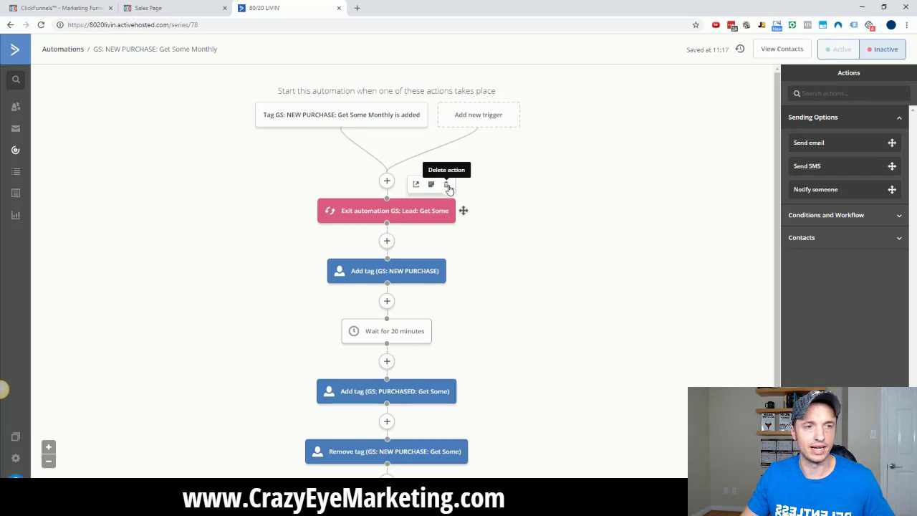
click(446, 185)
click(505, 80)
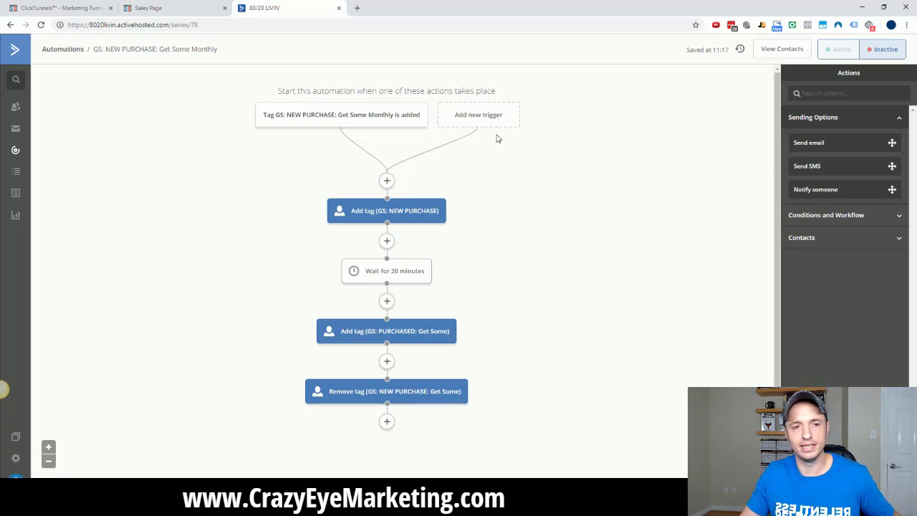
Check the tag text in the add-tag action before the 20-minute wait and save the action
click(369, 219)
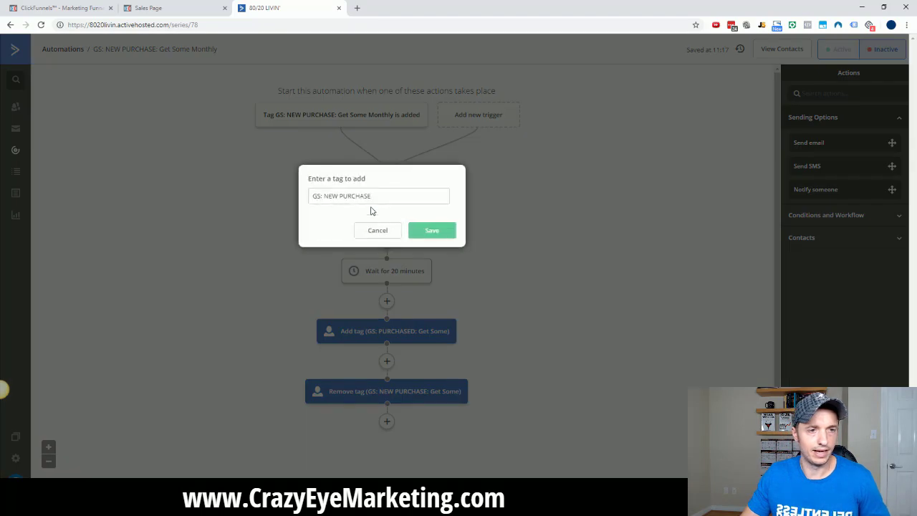
drag(396, 196, 261, 201)
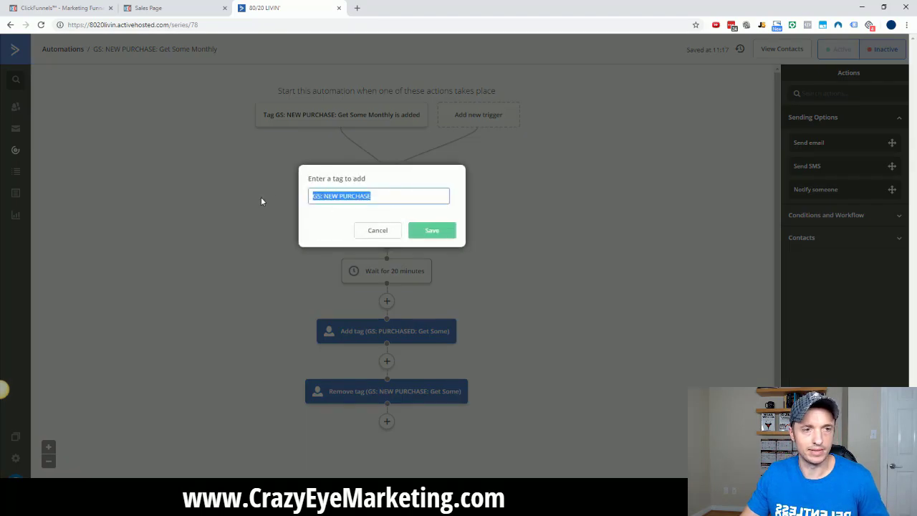
click(433, 231)
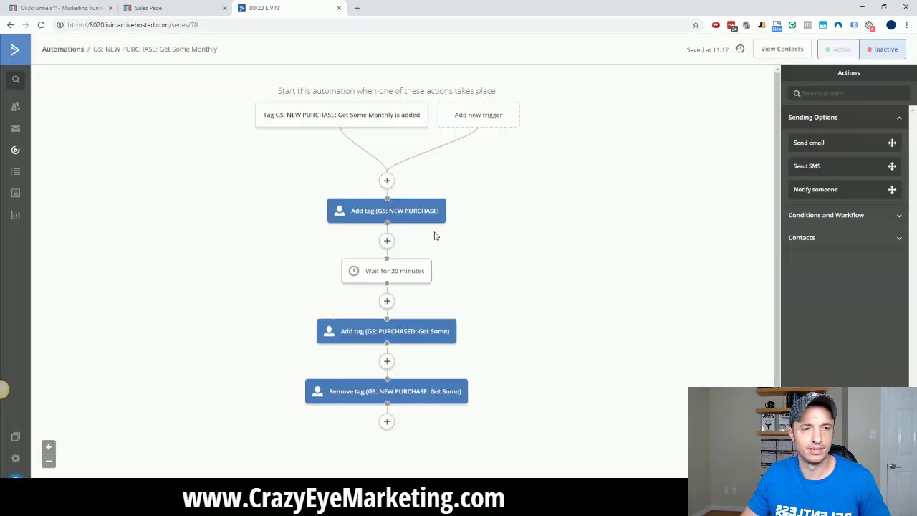
Change the tag added after the 20-minute wait to "GS: PURCHASED: Get Some Monthly" and save it
scroll(393, 267, down, 1)
click(394, 286)
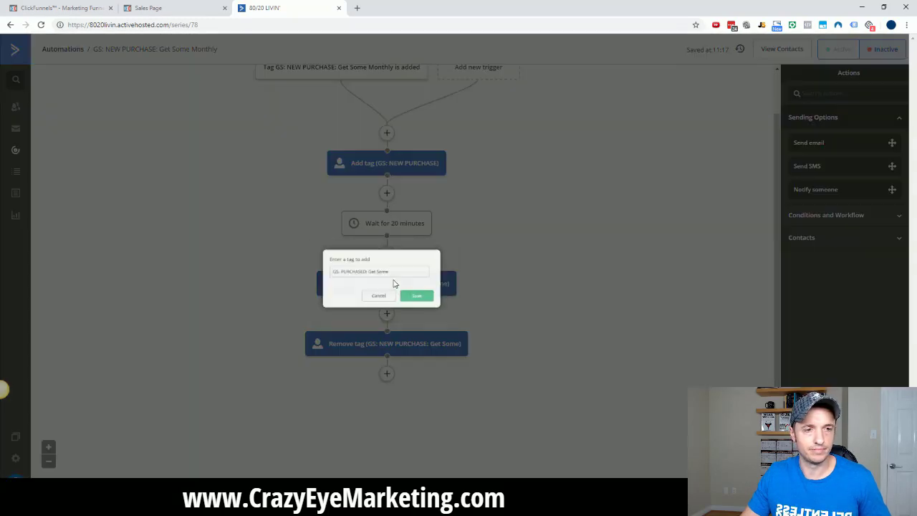
key(ctrl+a)
key(ctrl+v)
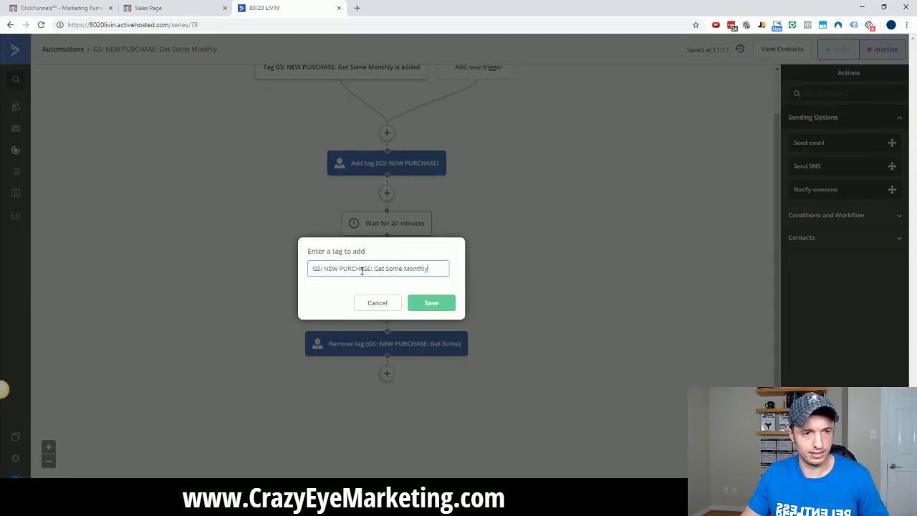
double_click(335, 268)
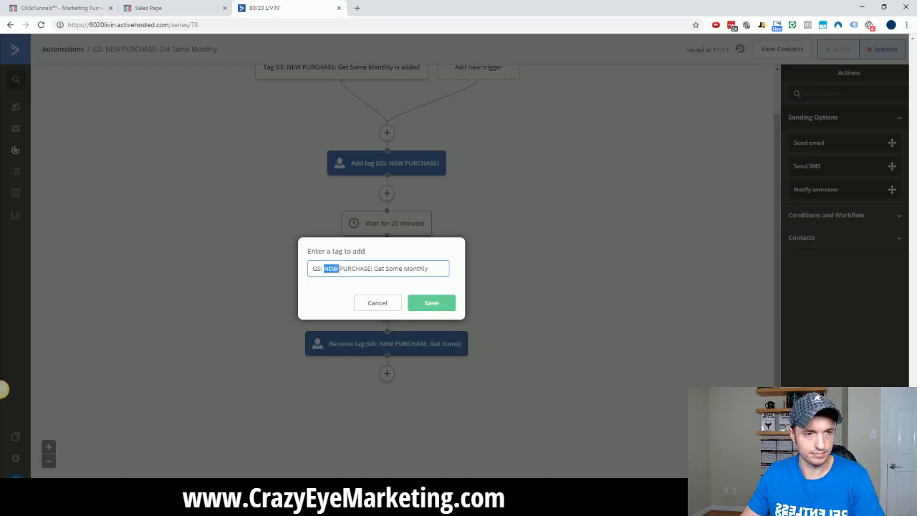
key(BackSpace)
double_click(354, 269)
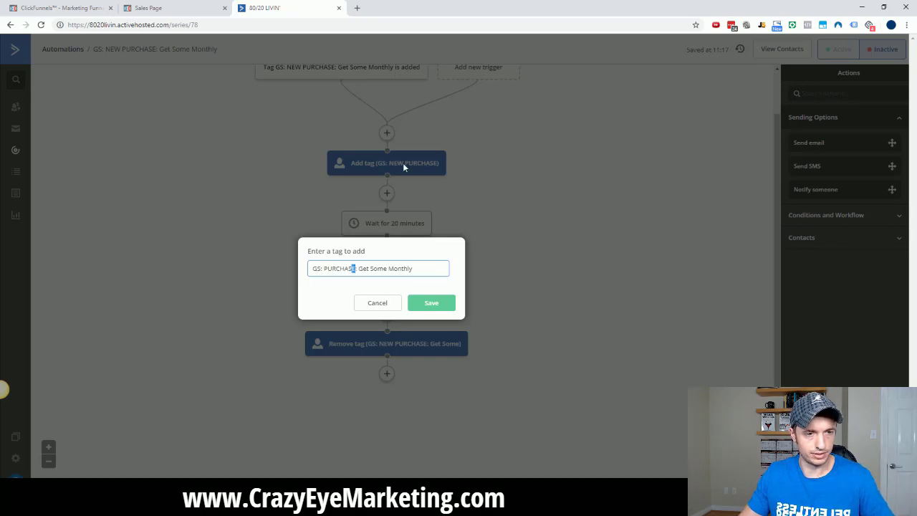
text(d)
key(BackSpace)
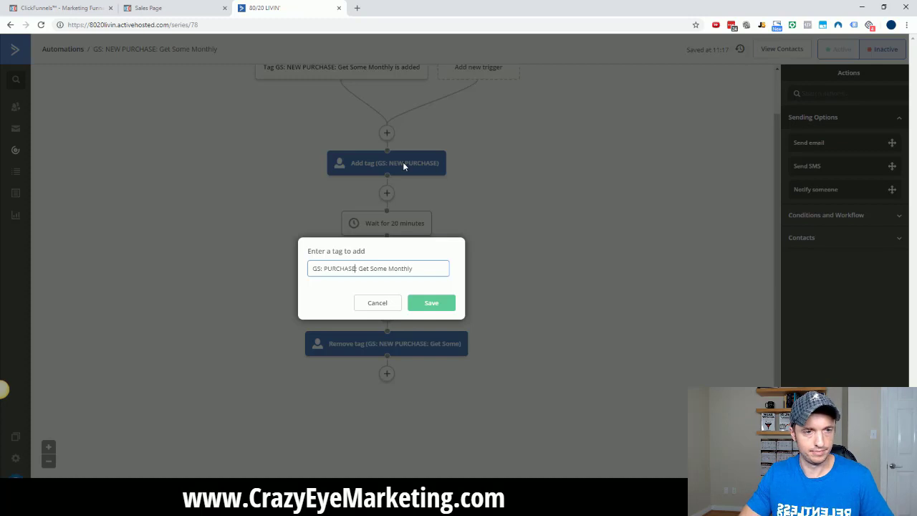
text(D:)
click(440, 304)
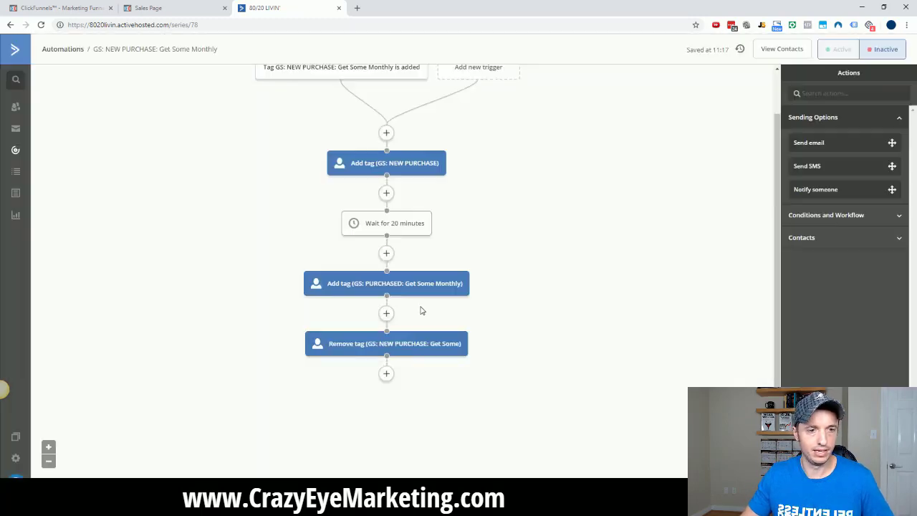
Set the final remove-tag action to remove "GS: NEW PURCHASE: Get Some Monthly" and save it
click(407, 347)
triple_click(423, 333)
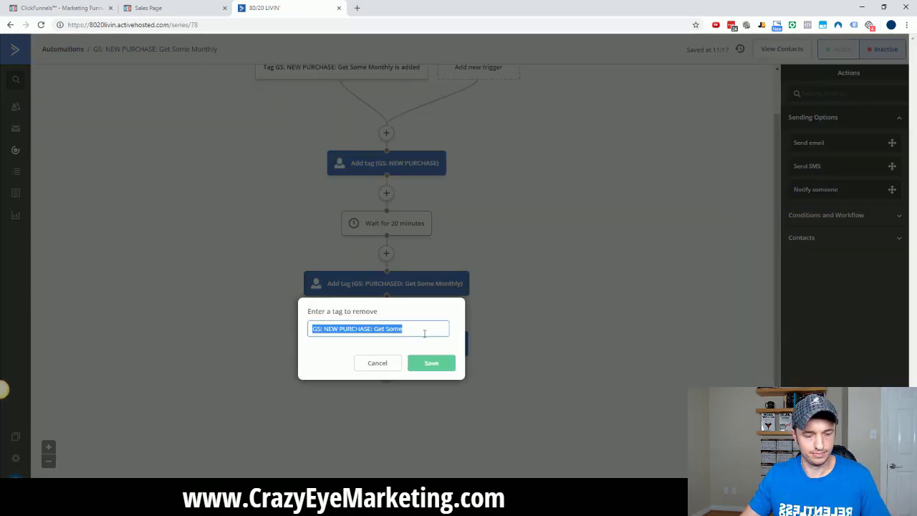
key(ctrl+v)
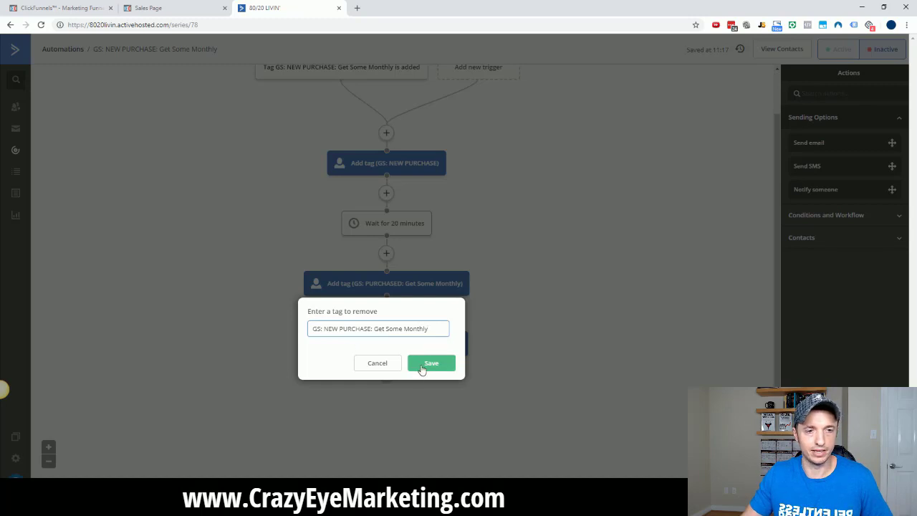
click(422, 364)
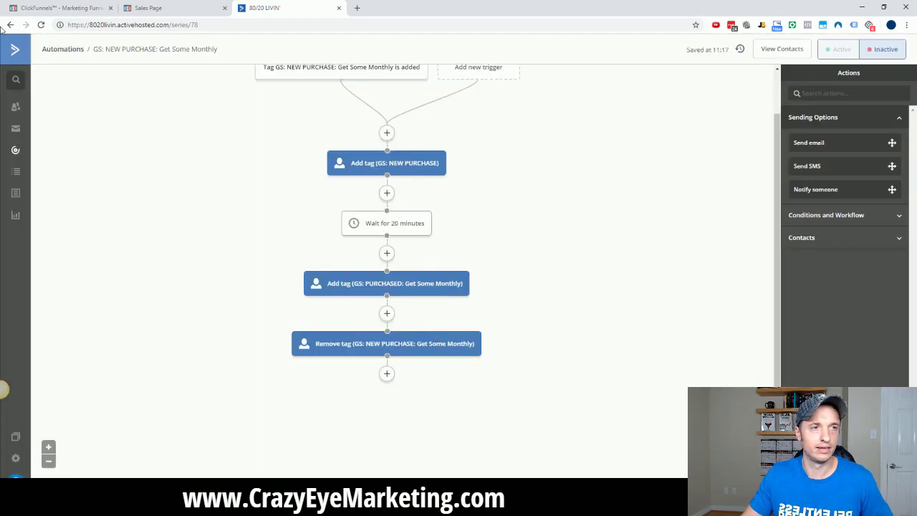
Copy the "GS: NEW PURCHASE: Get Some Monthly" automation from the automations list and open the copy for editing
click(16, 152)
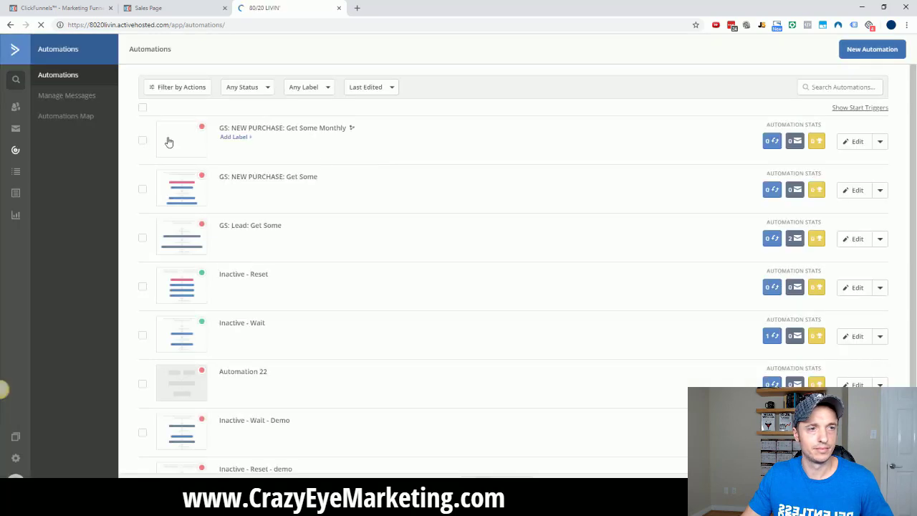
click(879, 142)
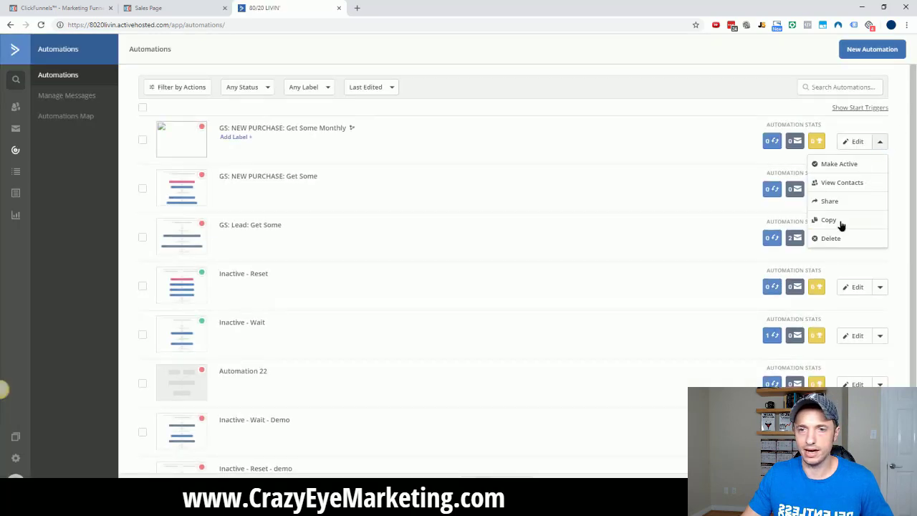
click(840, 220)
click(559, 154)
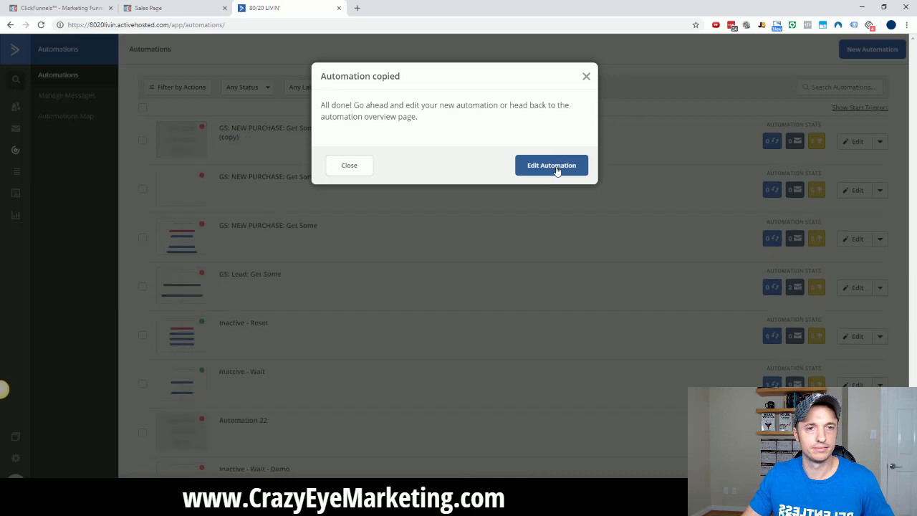
click(562, 165)
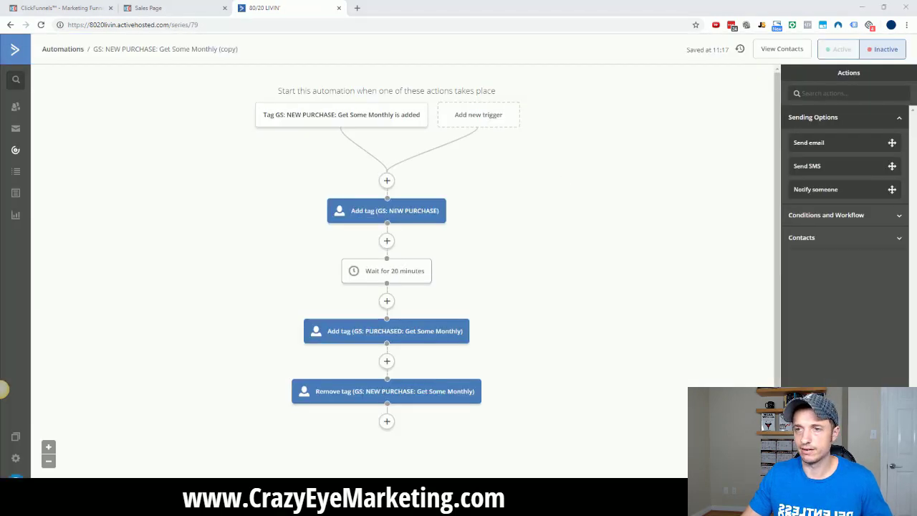
Rename the copied automation "GS: NEW PURCHASE: Get Some DS" and save the name
click(187, 50)
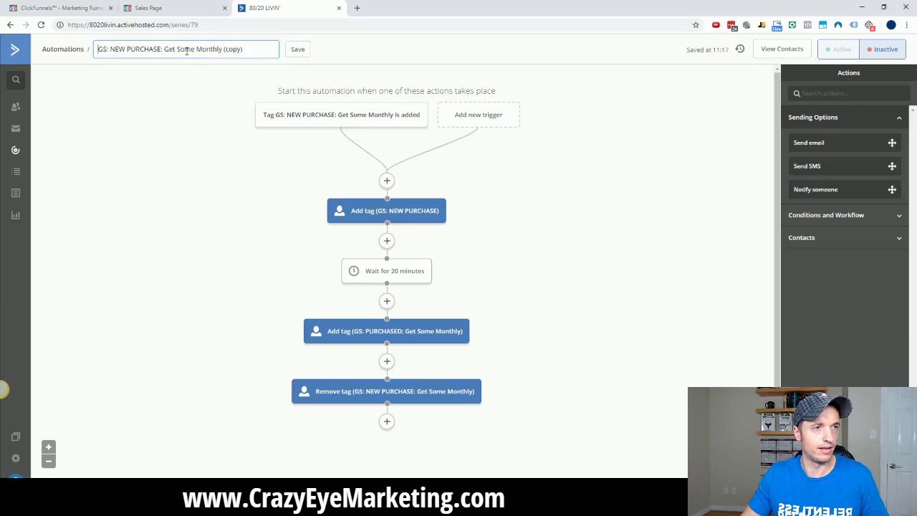
key(ctrl+a)
key(ctrl+v)
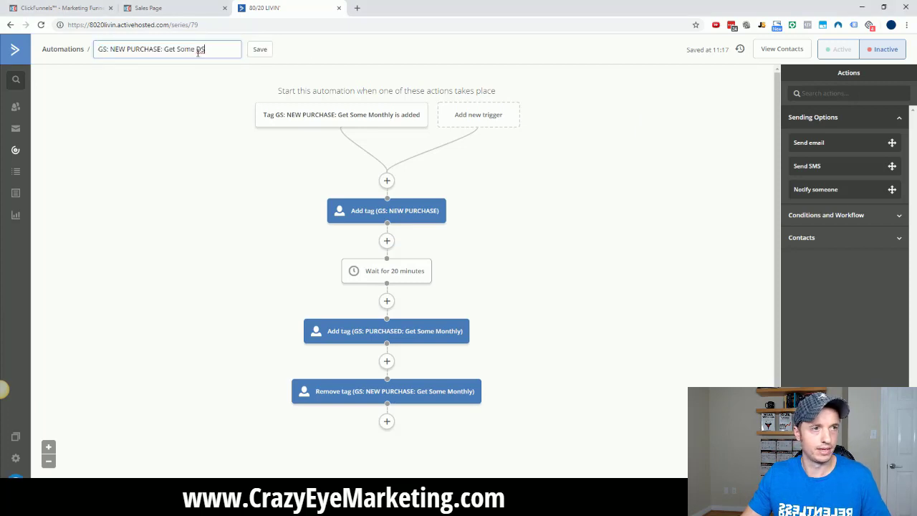
click(259, 52)
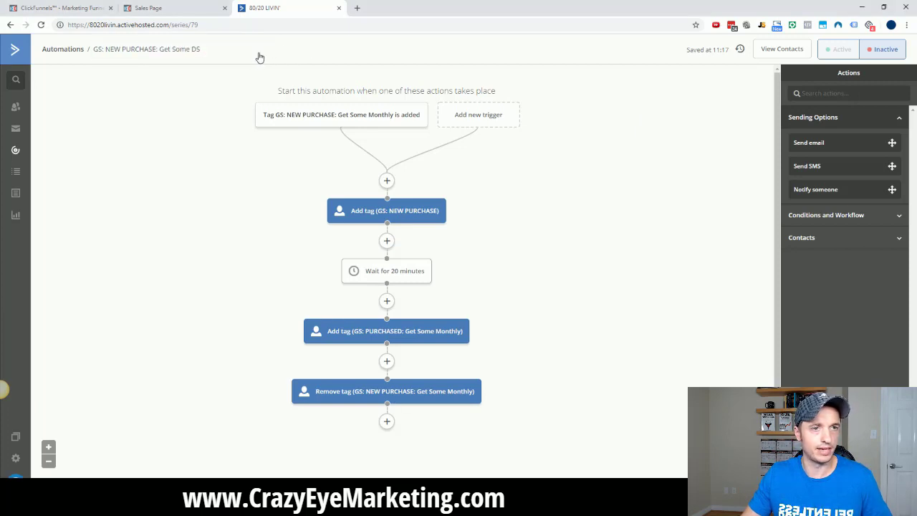
Change the automation's start trigger tag to "GS: NEW PURCHASE: Get Some DS" and save it
click(364, 118)
key(ctrl+a)
key(ctrl+v)
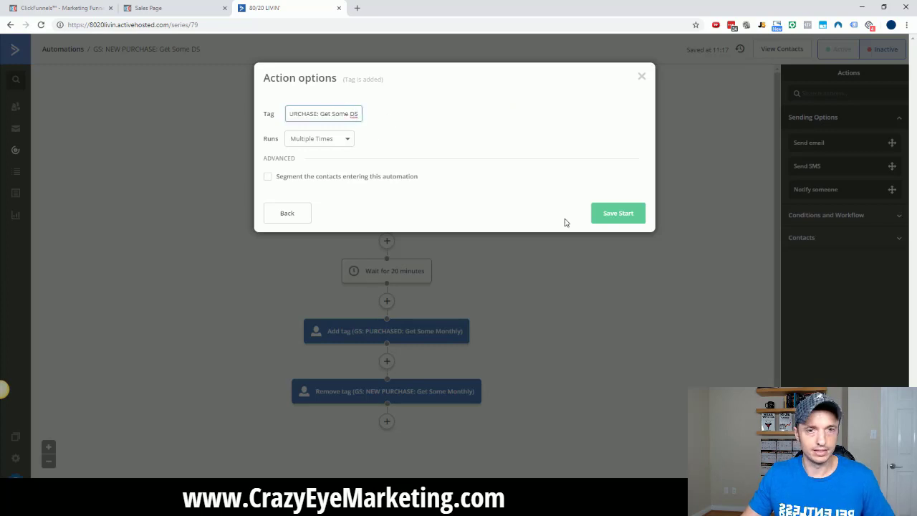
click(619, 212)
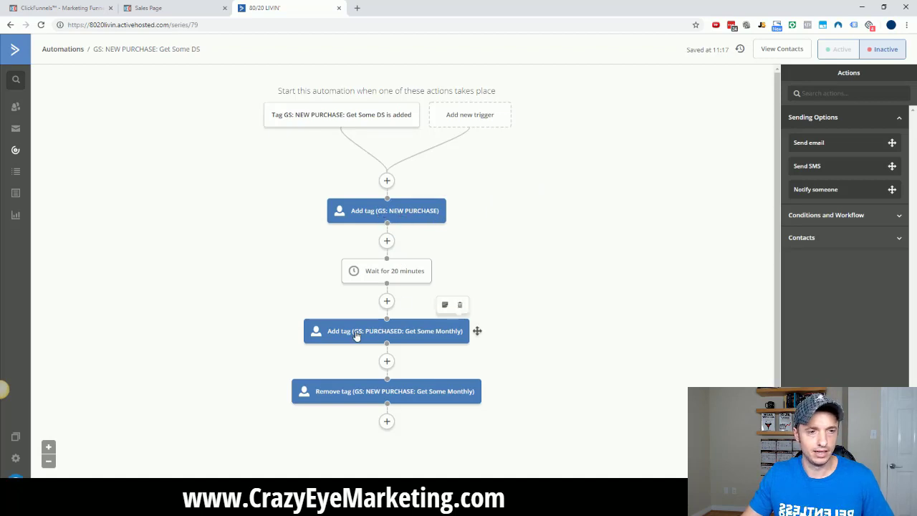
Change the tag added after the 20-minute wait to "GS: NEW PURCHASED: Get Some DS" and save it
scroll(357, 330, down, 1)
click(366, 287)
click(428, 268)
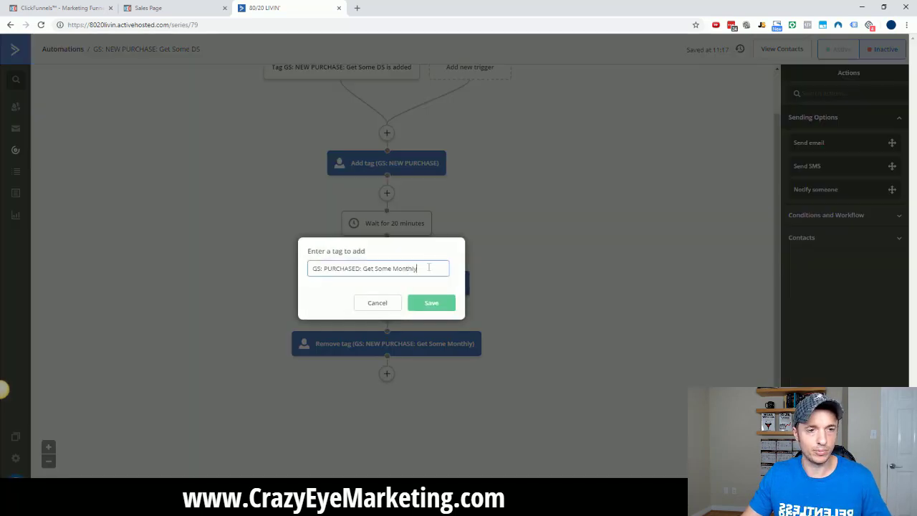
key(ctrl+a)
key(ctrl+v)
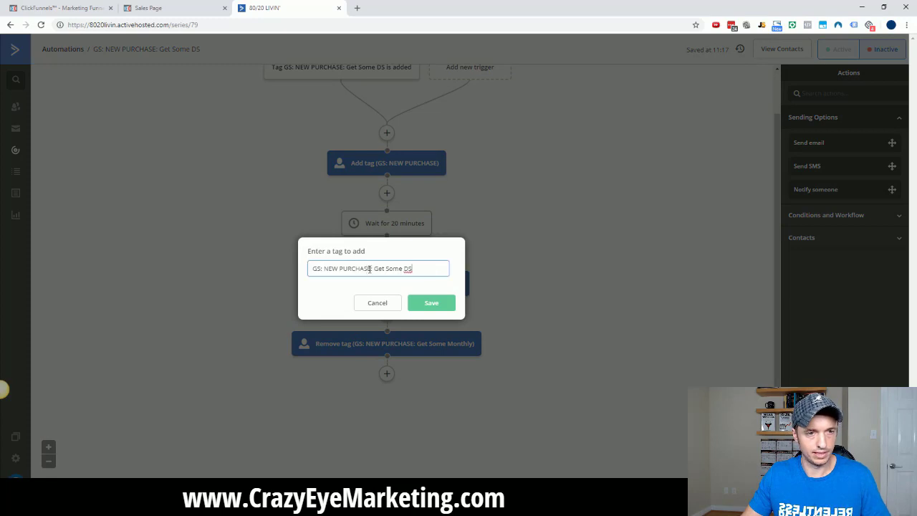
text(D)
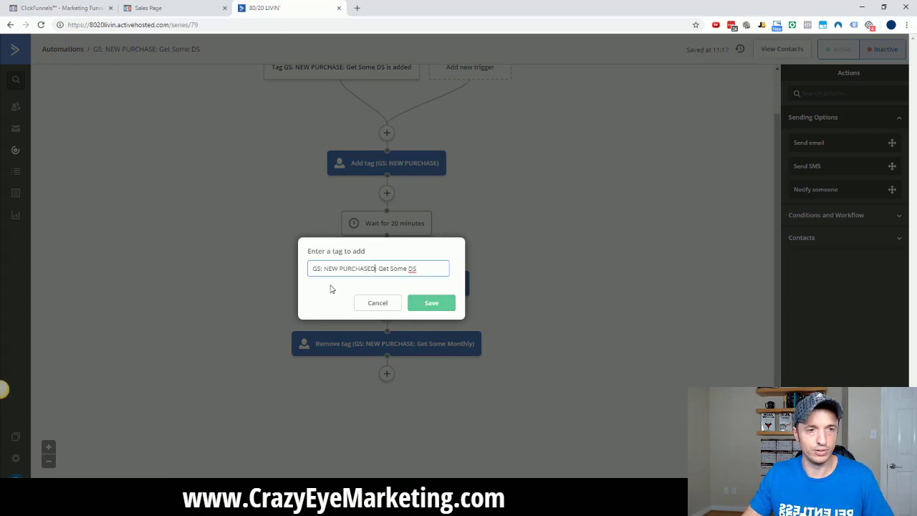
click(433, 304)
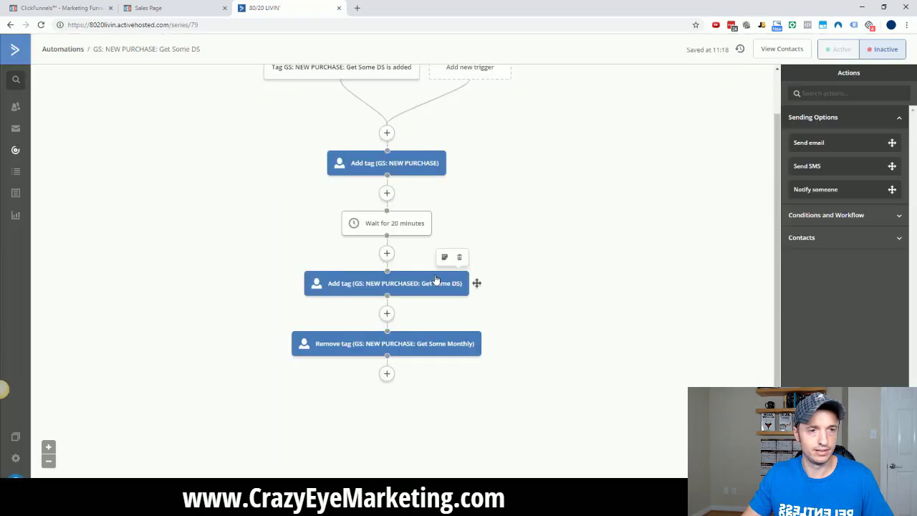
Take the word "NEW" out of the tag added after the wait, making it "GS: PURCHASED: Get Some DS", and save it
click(376, 288)
click(340, 268)
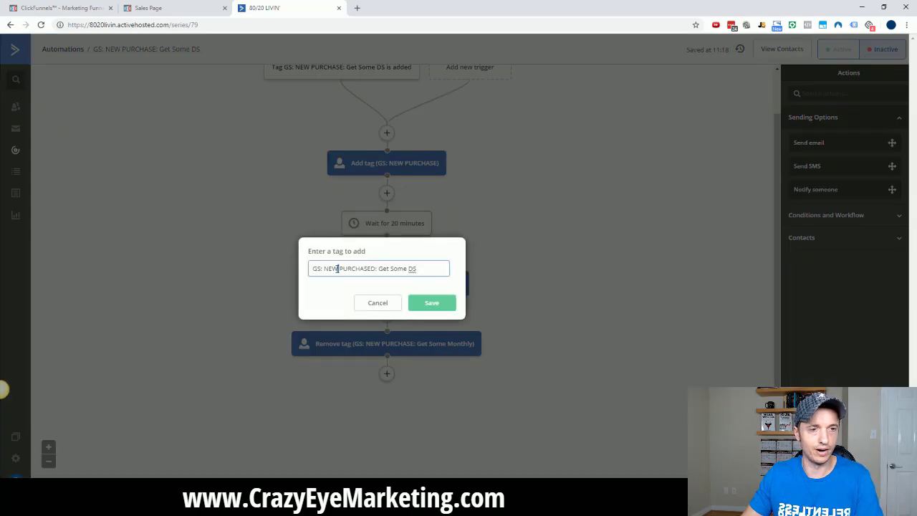
key(BackSpace)
key(BackSpace)
key(BackSpace)
key(BackSpace)
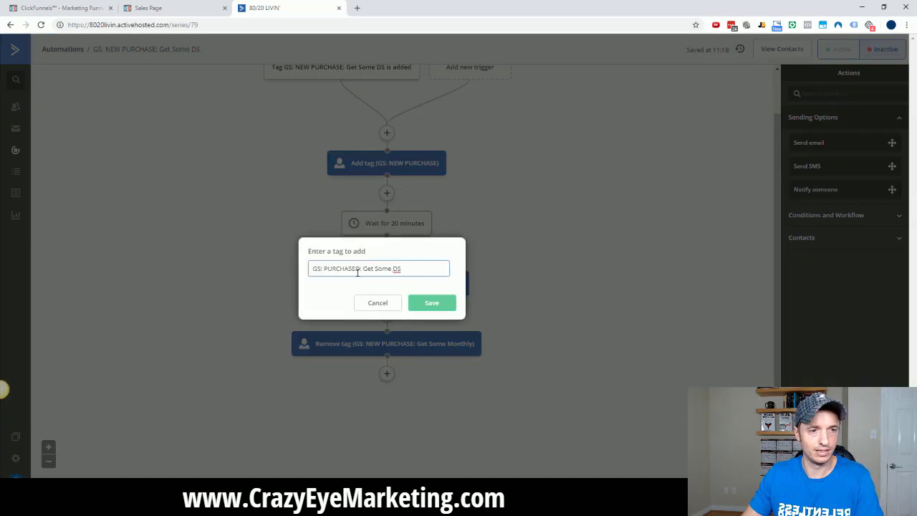
click(435, 304)
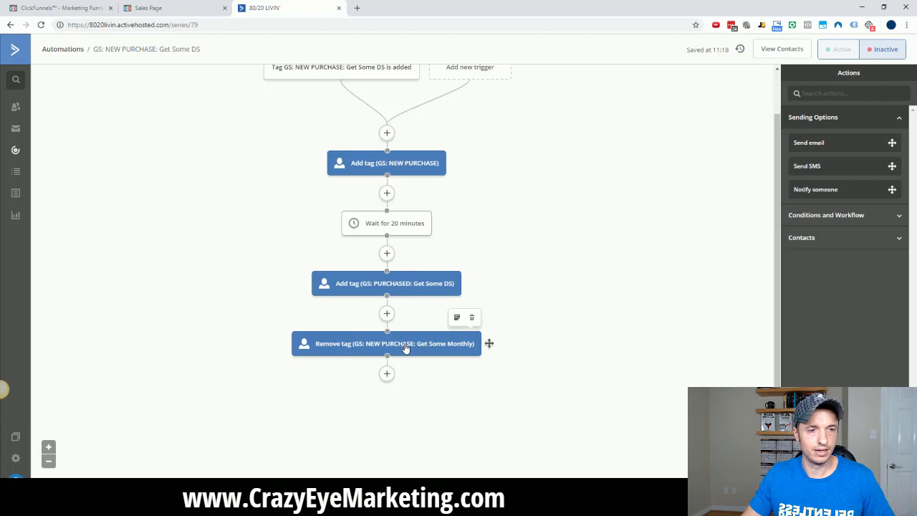
Set the final remove-tag action to remove "GS: NEW PURCHASE: Get Some DS" and save it
click(406, 348)
click(423, 328)
key(BackSpace)
key(BackSpace)
key(BackSpace)
key(BackSpace)
key(BackSpace)
key(BackSpace)
key(BackSpace)
text(DS)
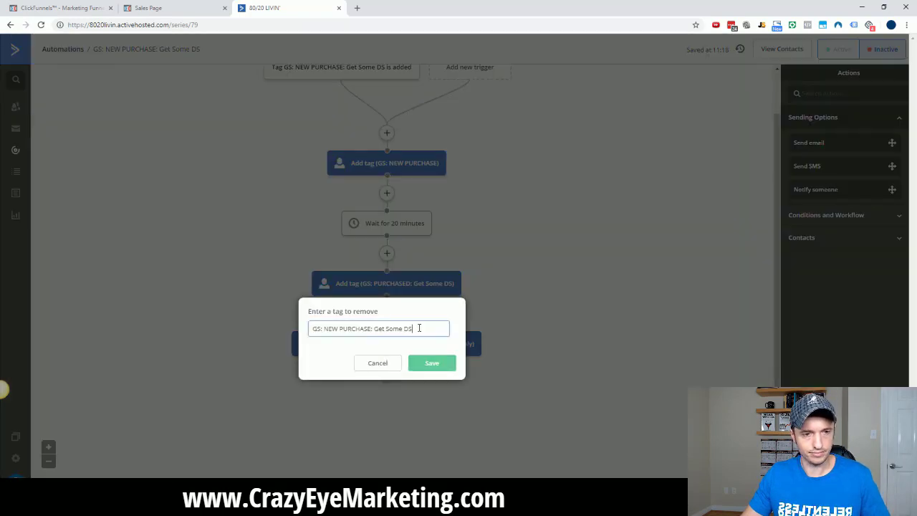
click(434, 363)
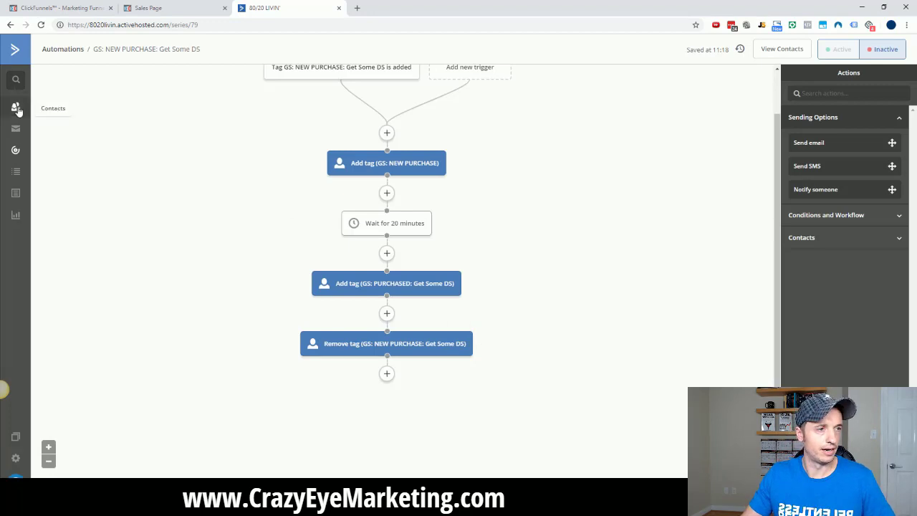
Return to the automations list and create a new automation from scratch
click(16, 150)
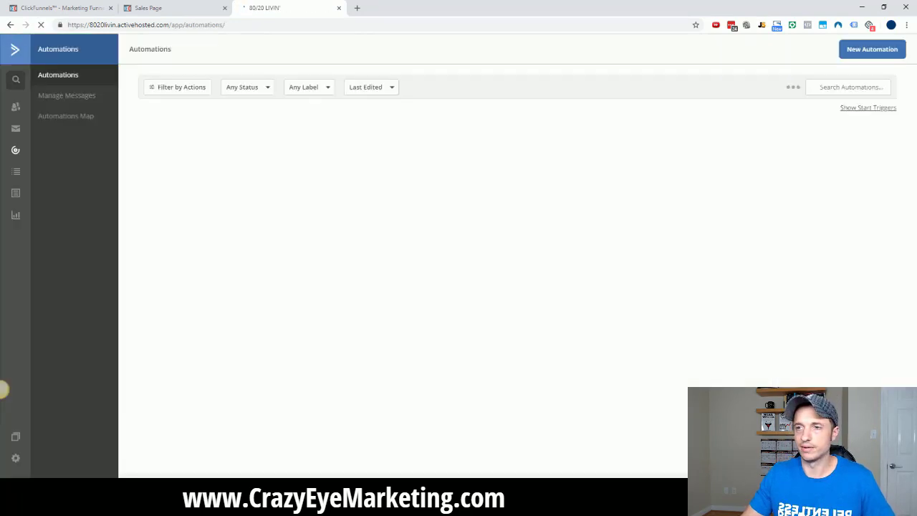
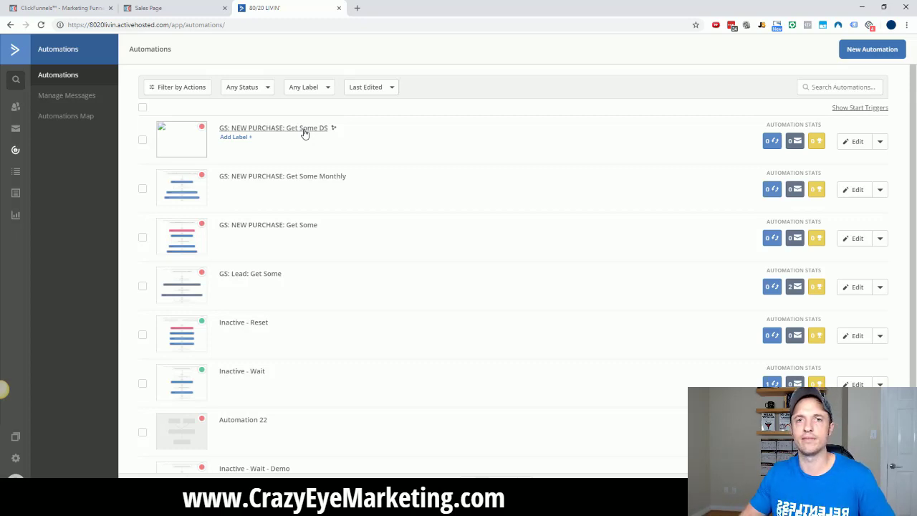
click(863, 49)
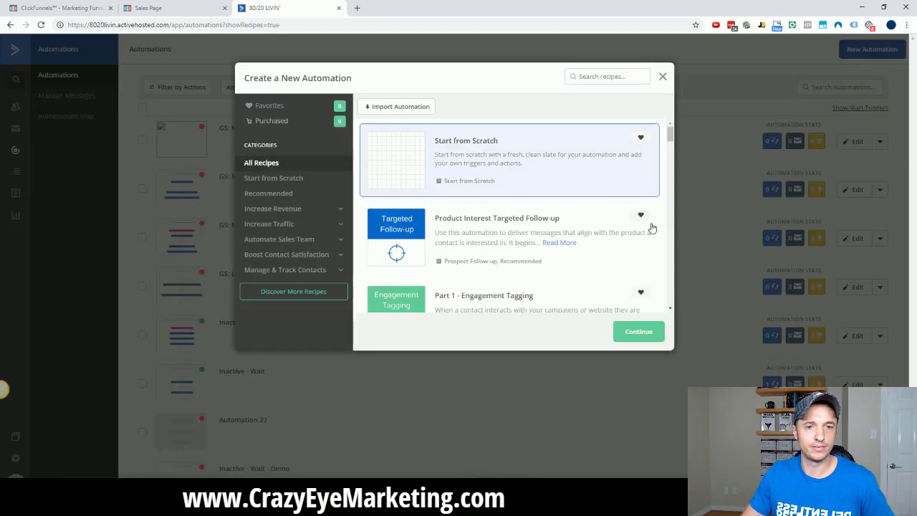
click(639, 331)
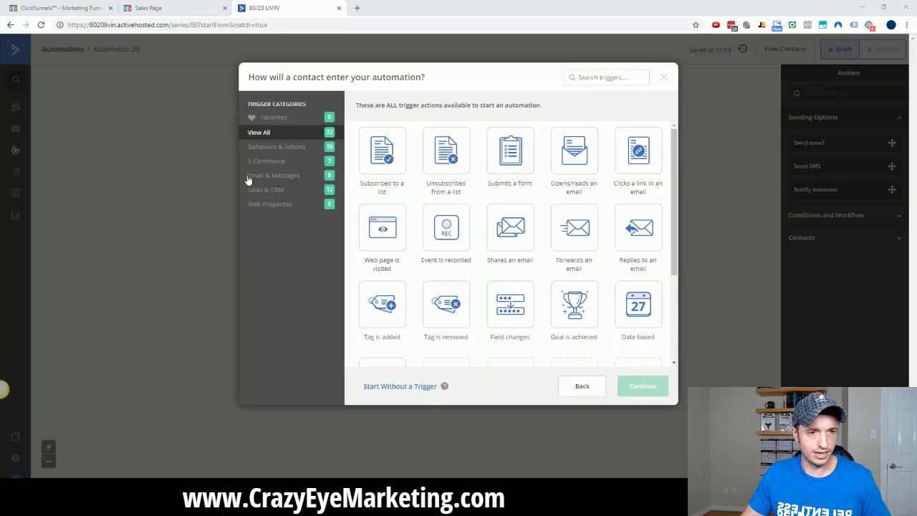
Start the new automation when the tag "GS: NEW PURCHASE" is added, set to run multiple times
click(381, 303)
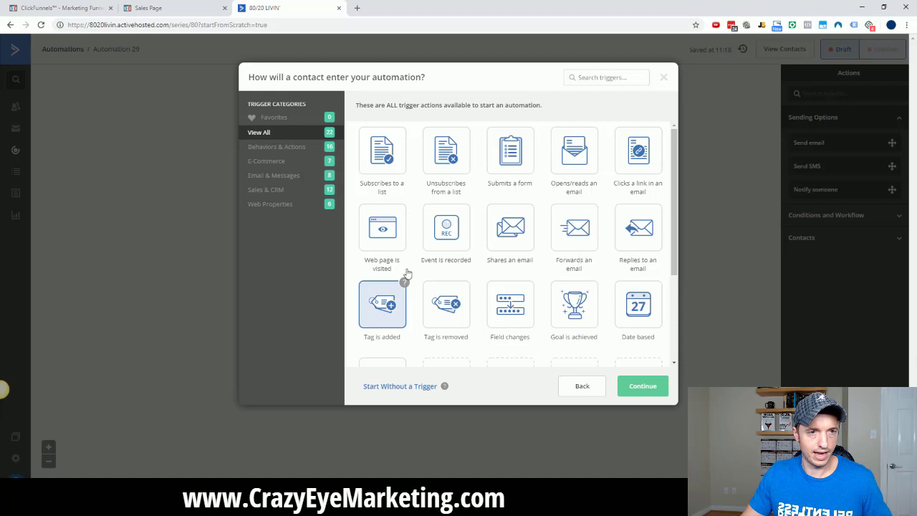
click(639, 386)
click(318, 114)
text(GS: NEW PURCHASE)
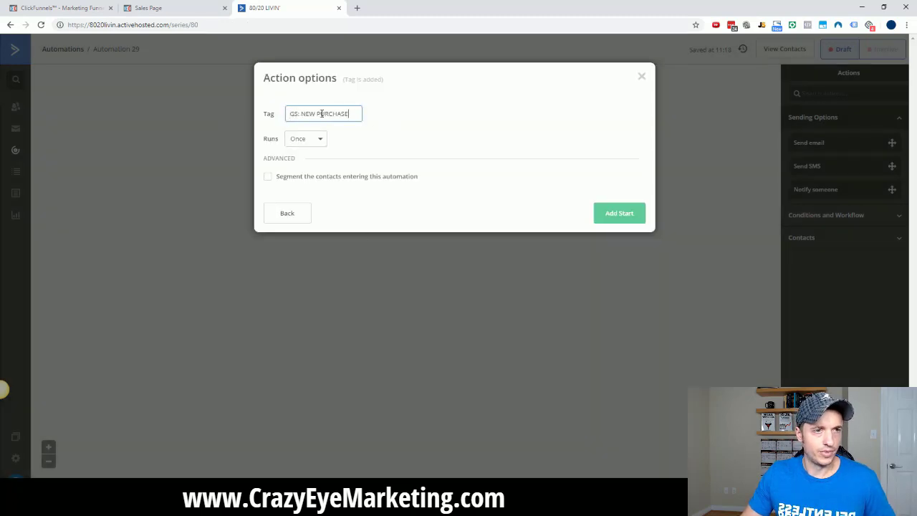
click(306, 140)
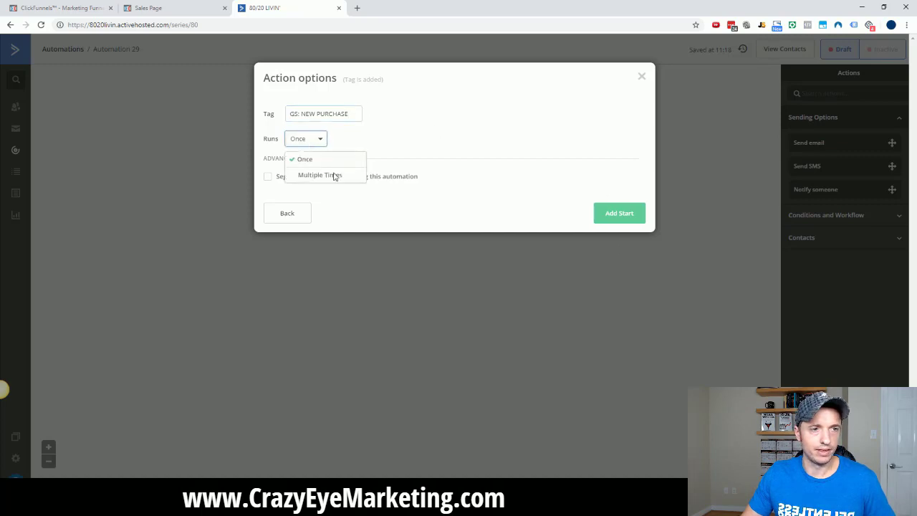
click(334, 175)
click(634, 212)
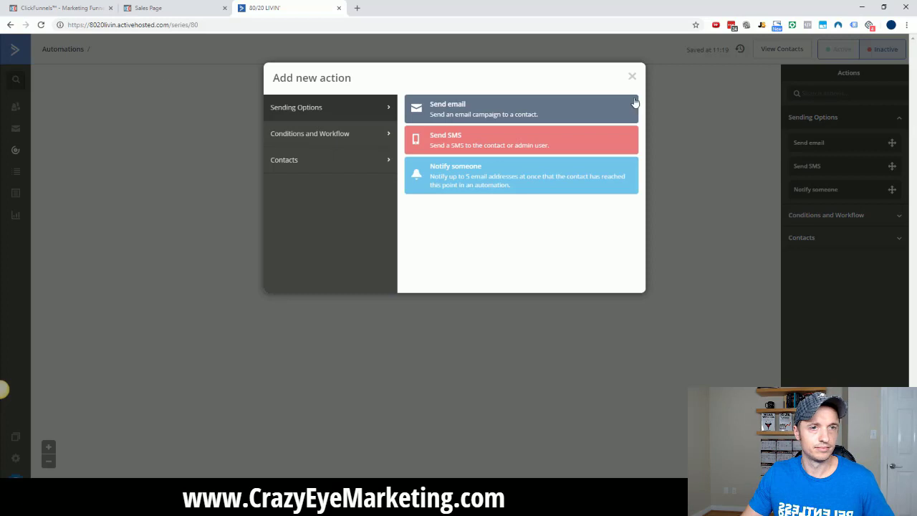
Dismiss the new action prompt, name the automation "GS: NEW PURCHASE" and save the name
click(632, 77)
text(GS: NEW PURCHASE)
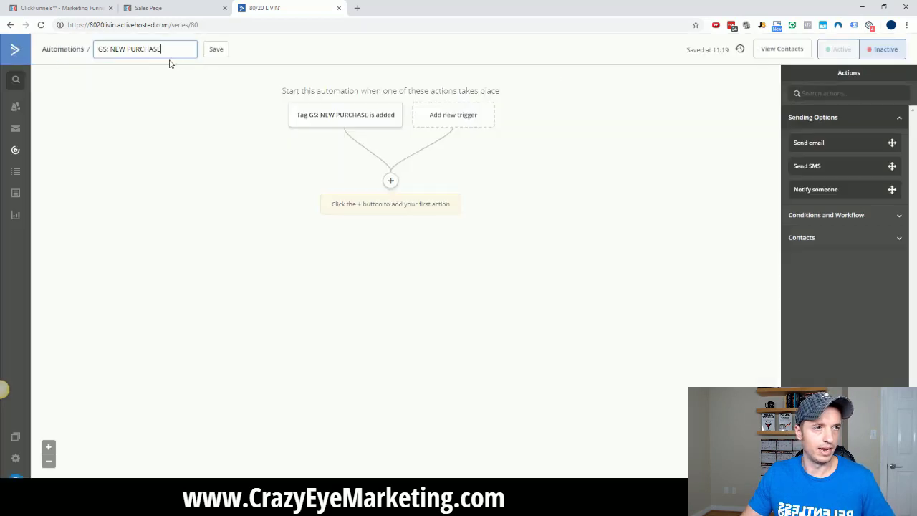
click(215, 52)
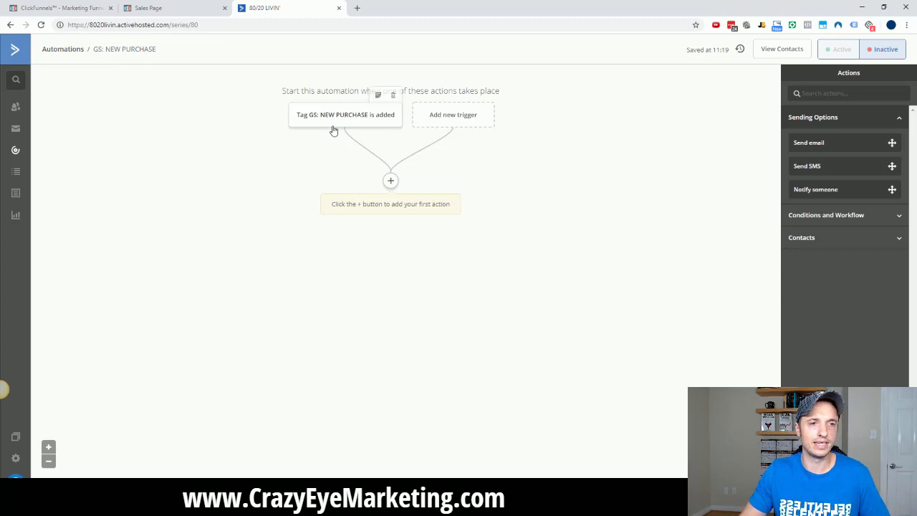
Add a wait of 15 minutes as the first action below the trigger
click(391, 180)
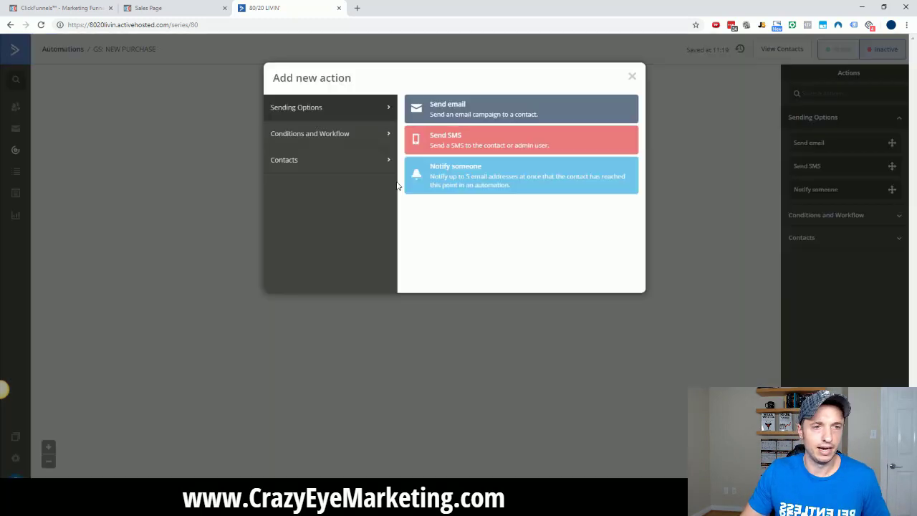
click(344, 144)
click(491, 113)
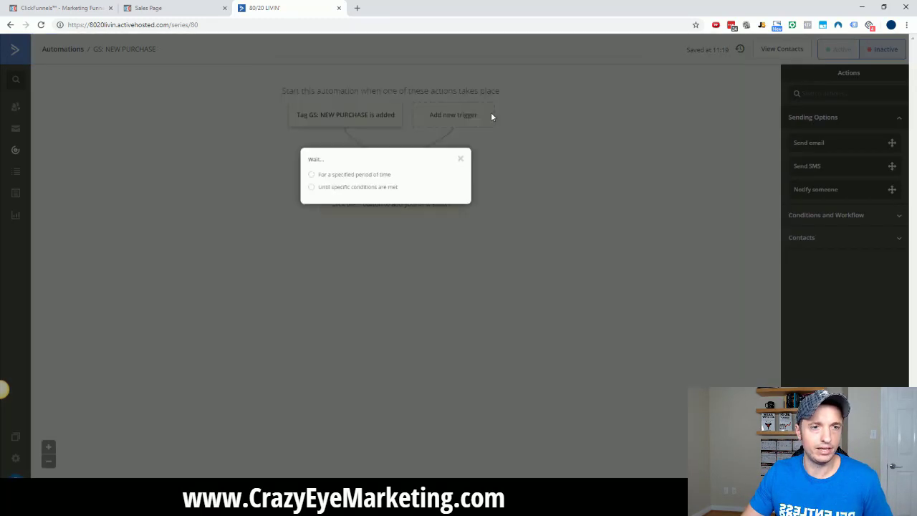
click(358, 174)
double_click(368, 172)
click(408, 176)
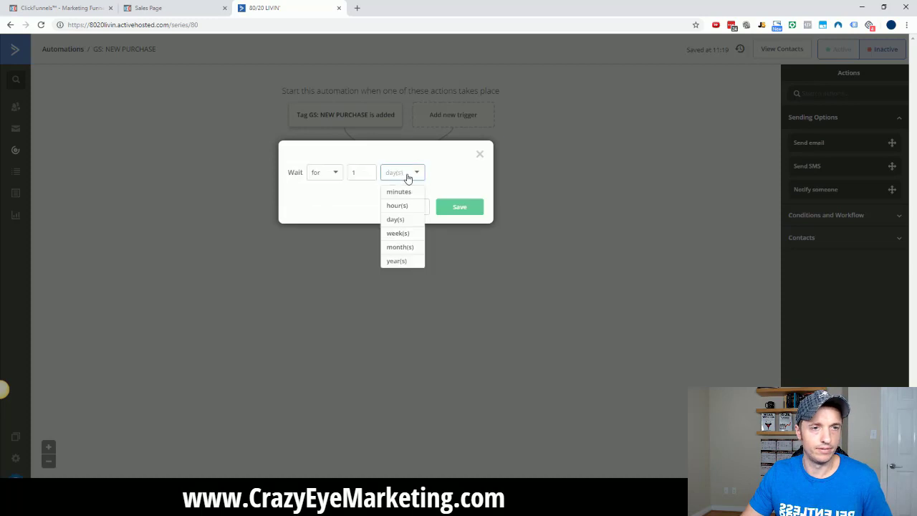
click(406, 191)
double_click(368, 173)
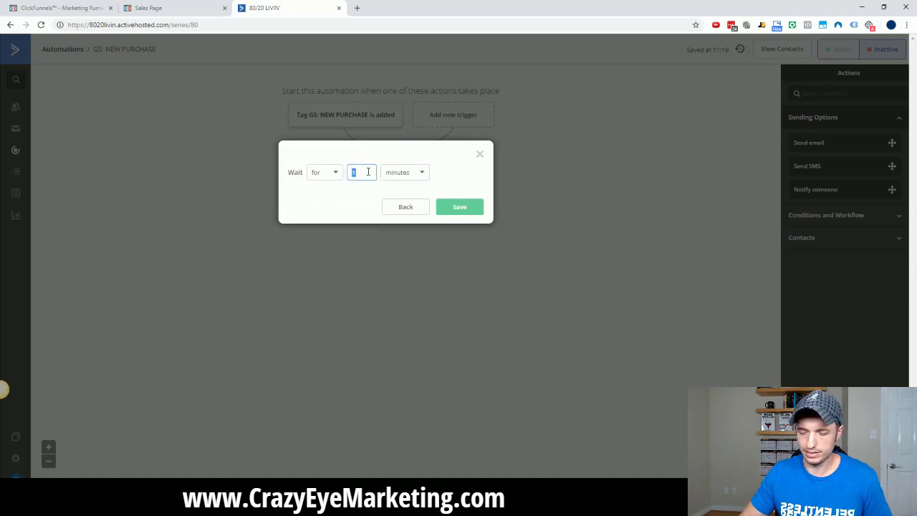
click(456, 207)
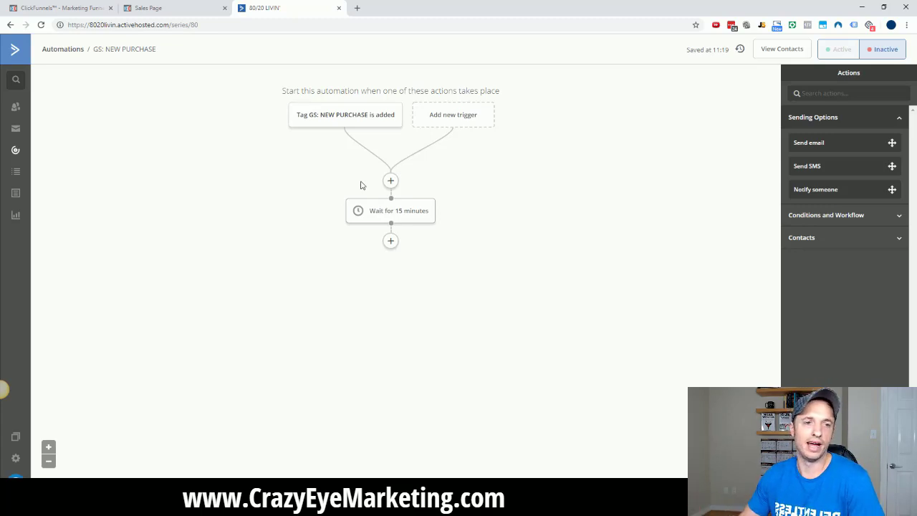
Reopen the wait action's duration and save it at 15 minutes
click(383, 212)
double_click(358, 197)
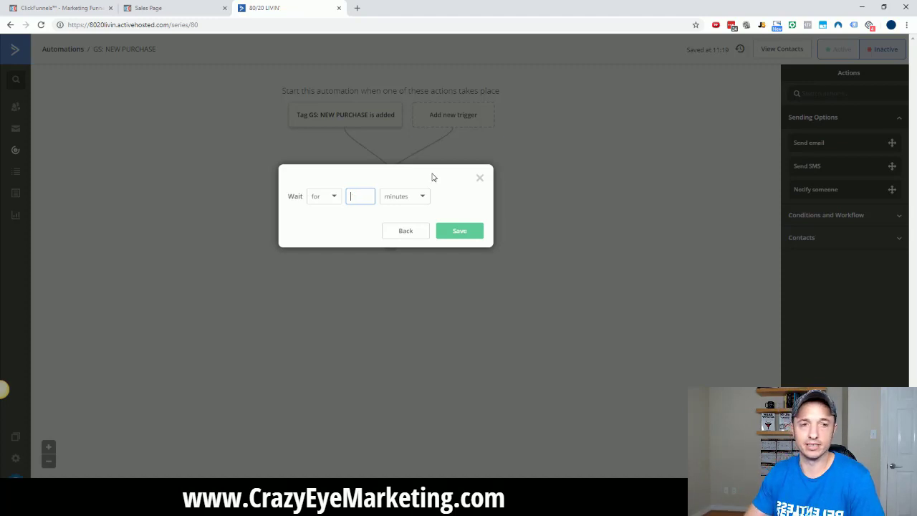
click(459, 236)
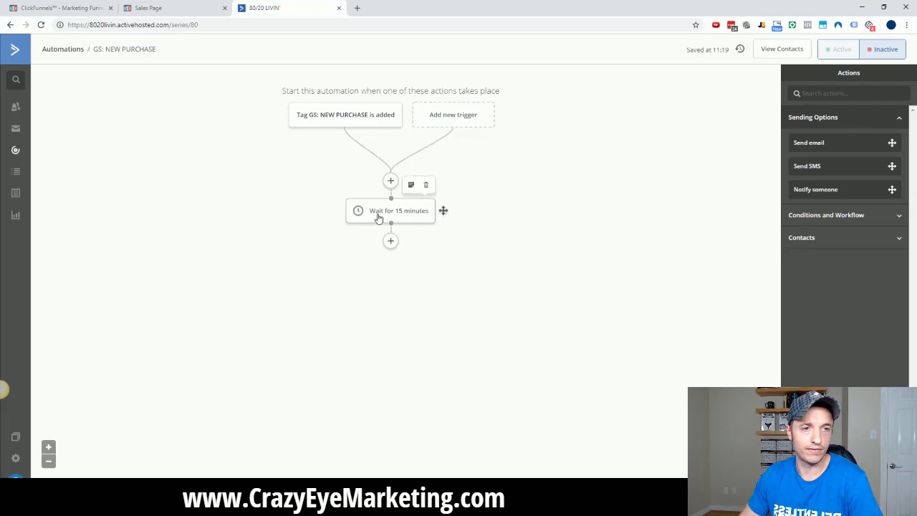
Add a send email action after the wait and create a new email named "GS: NEW PURCHASE - eMAIL"
click(391, 242)
click(336, 110)
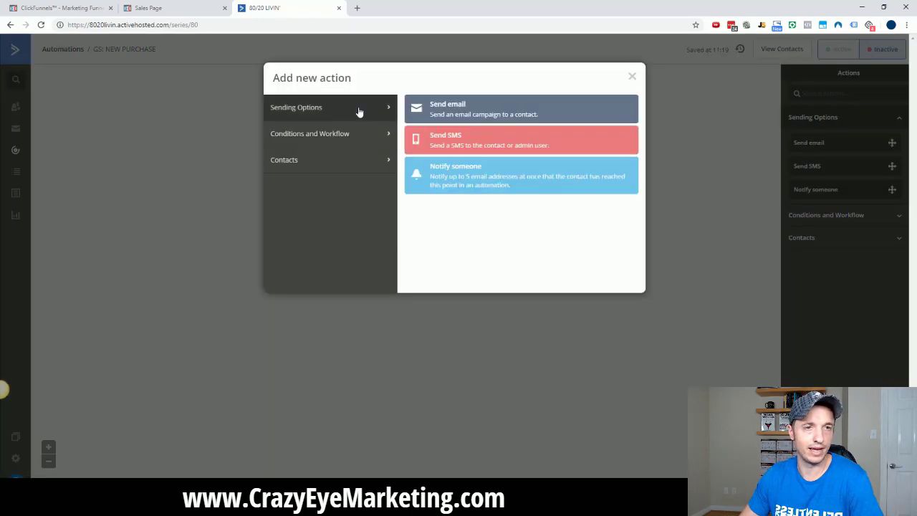
click(471, 120)
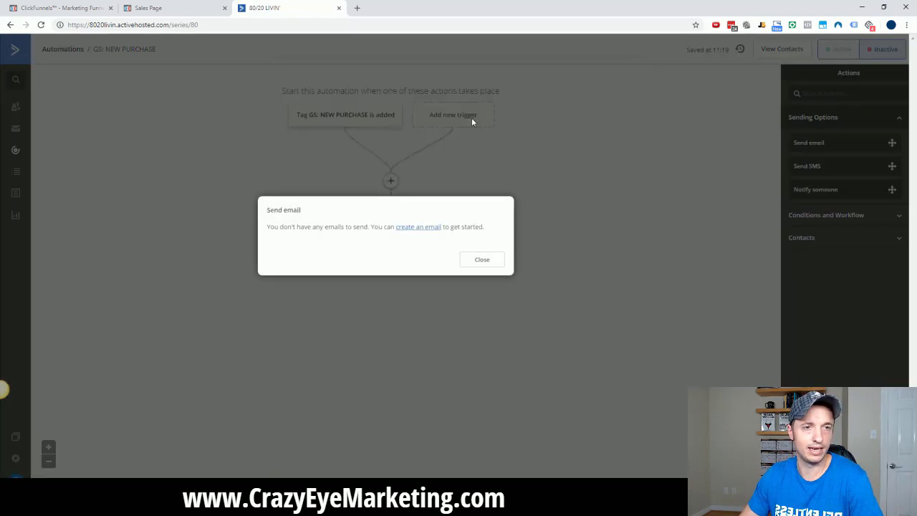
click(419, 233)
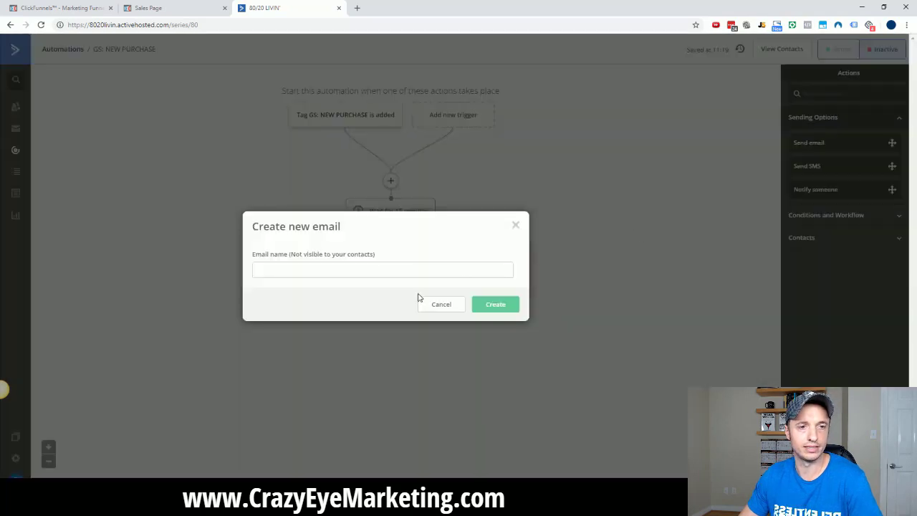
click(425, 272)
text(GS: NEW PURCHASE)
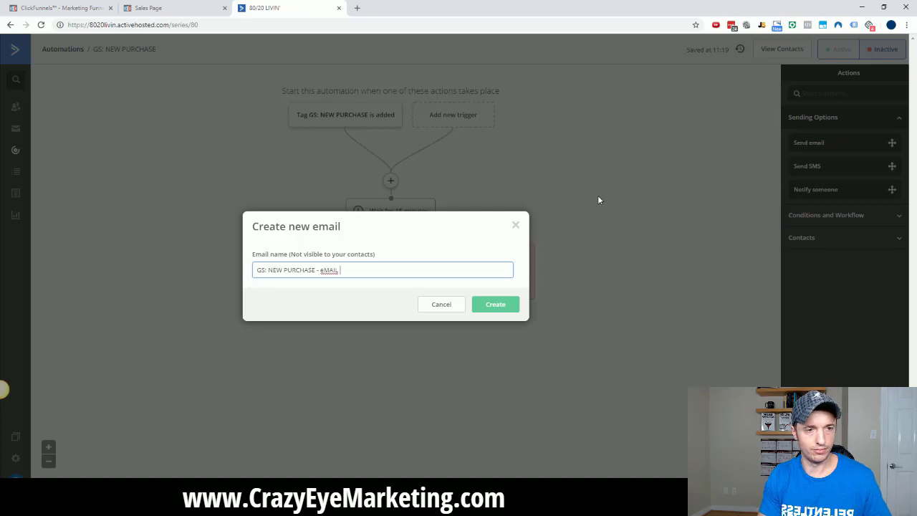
click(496, 304)
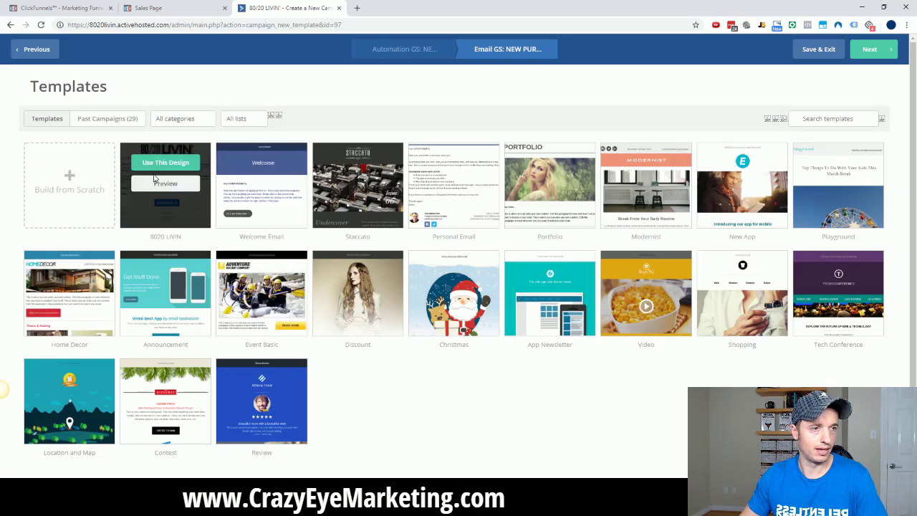
Use the 8020 LIVIN template for the email and set its subject to "INFO ABOUT YOUR ORDER"
click(161, 164)
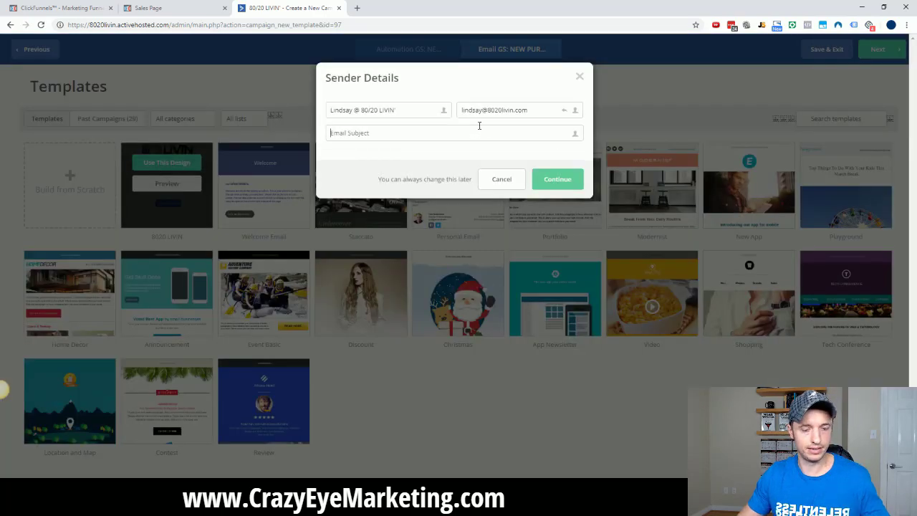
text(INFO ABOUT YOUR ORDER)
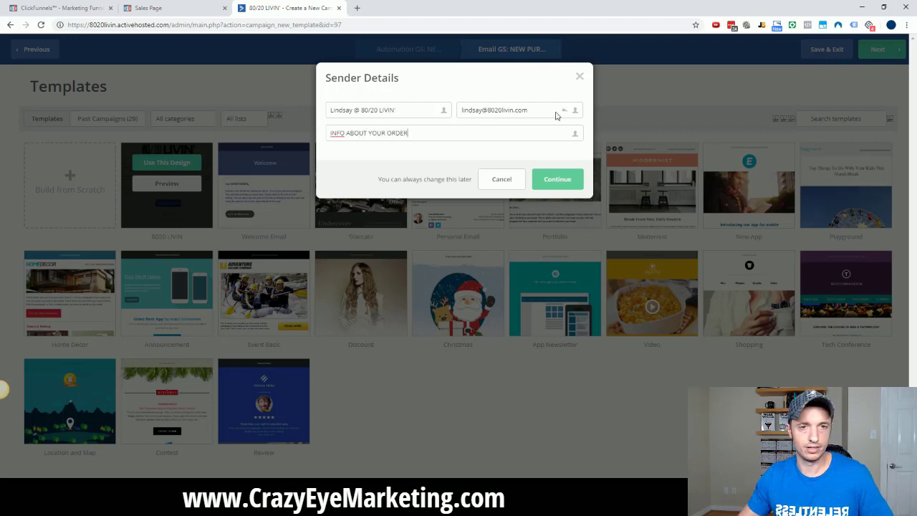
click(556, 179)
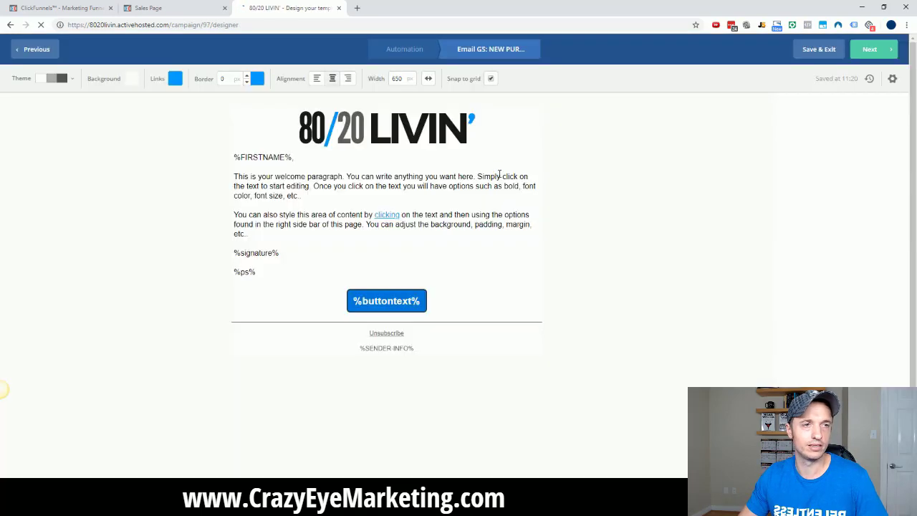
Change the greeting to "Hi %FIRSTNAME%," and add the line "Here's information about your order:" below it
click(234, 177)
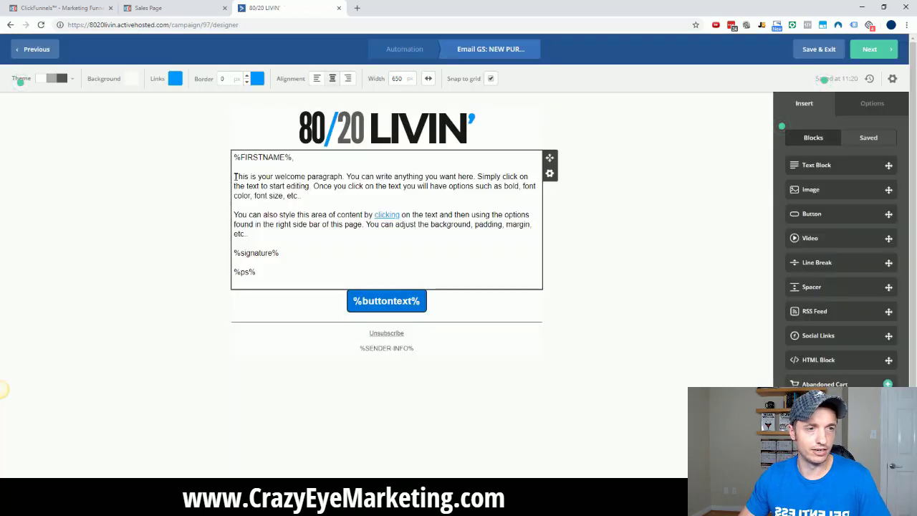
key(Return)
key(Return)
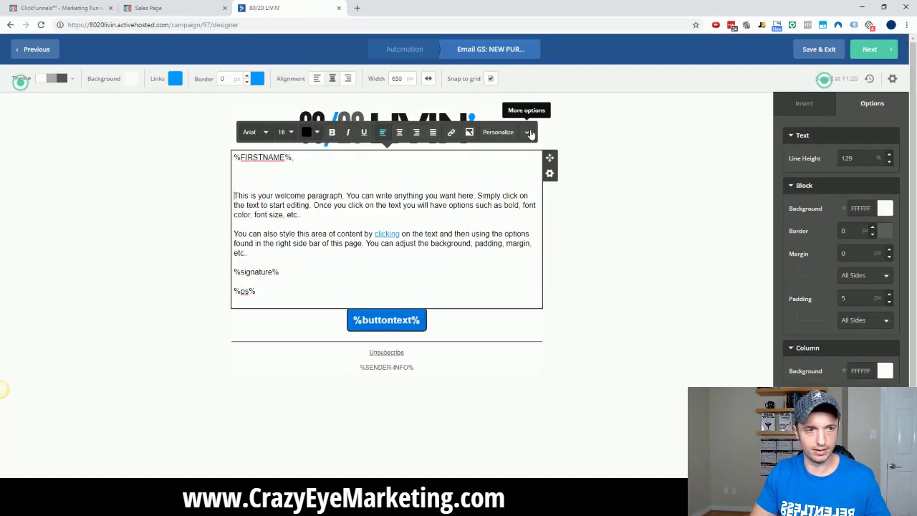
key(Up)
key(Up)
key(Up)
text(Hi)
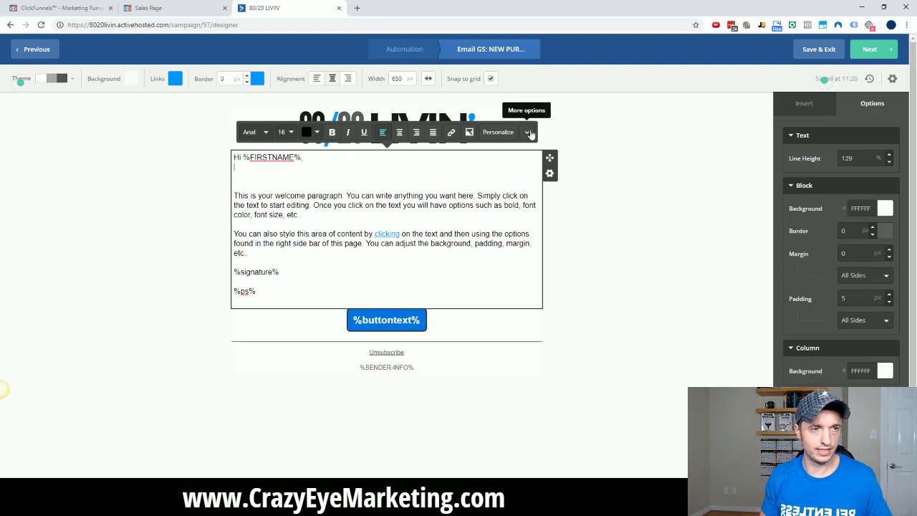
key(Down)
text(Her)
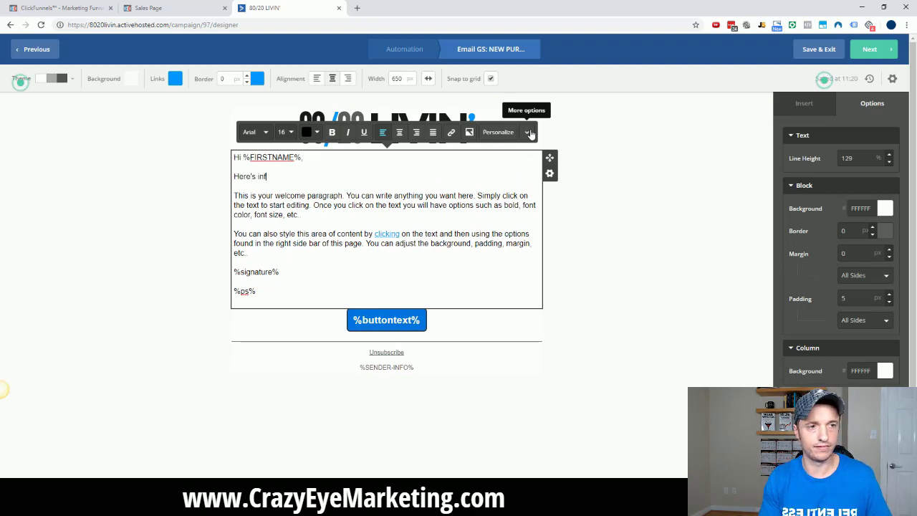
text(e's information about your order:)
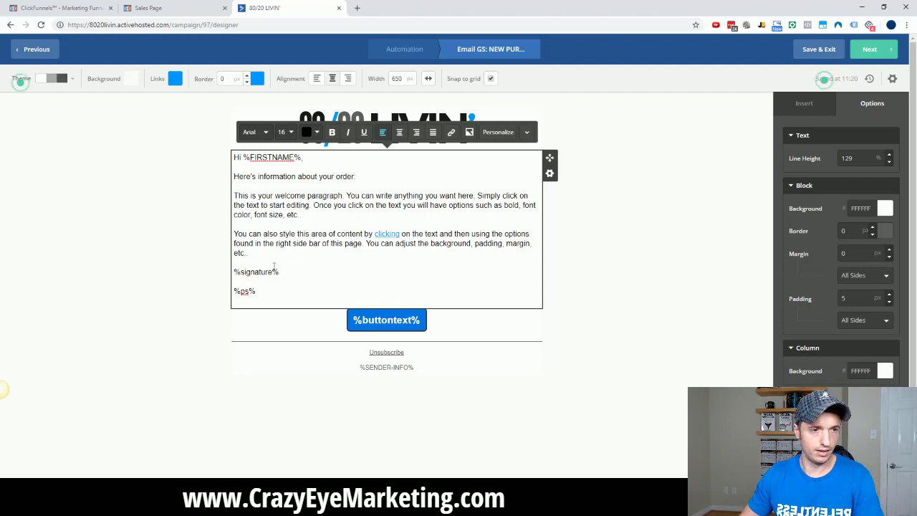
Remove the placeholder paragraphs and the %ps% line, leaving %signature% separated by a blank line below the intro
drag(268, 249, 225, 194)
key(BackSpace)
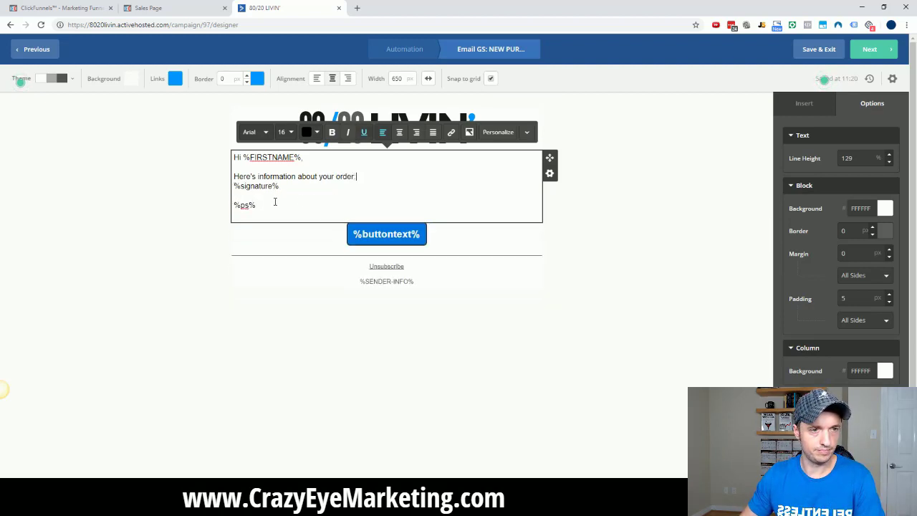
key(Return)
drag(275, 217, 230, 219)
key(BackSpace)
key(BackSpace)
key(BackSpace)
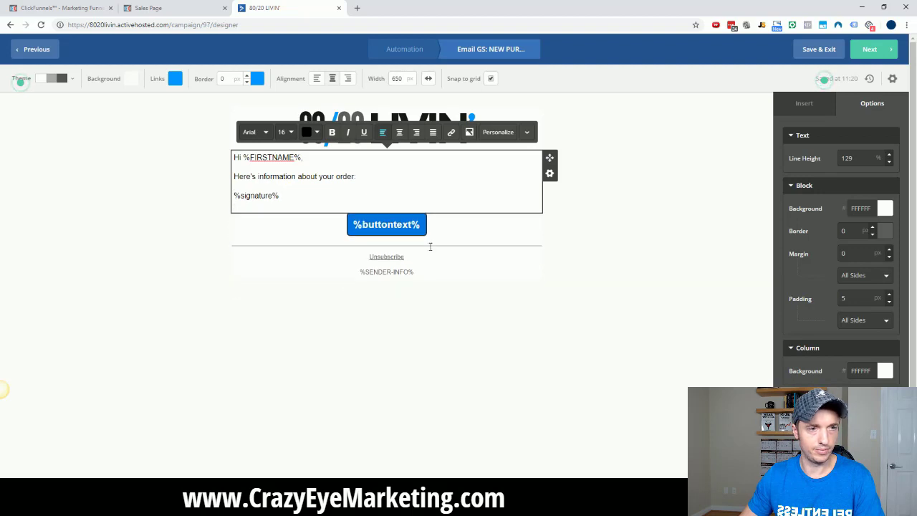
Delete the %buttontext% button block from the email
click(532, 214)
click(550, 226)
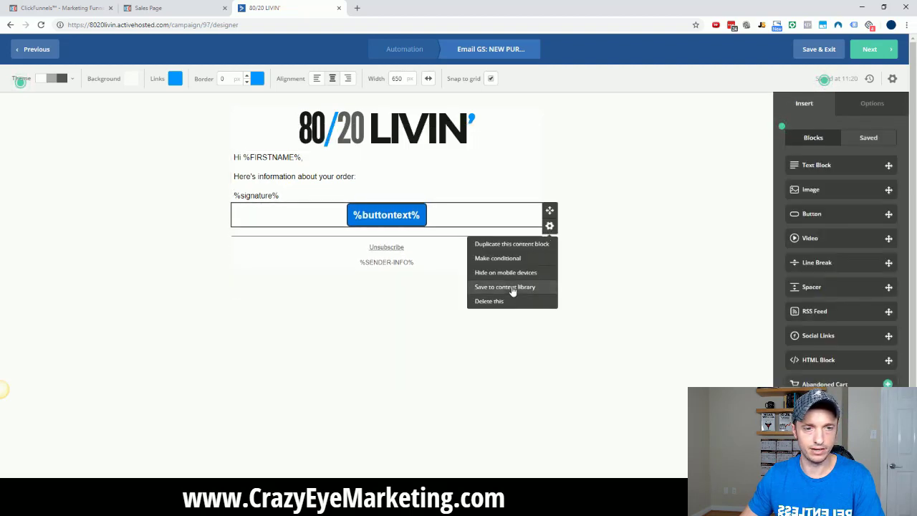
click(532, 301)
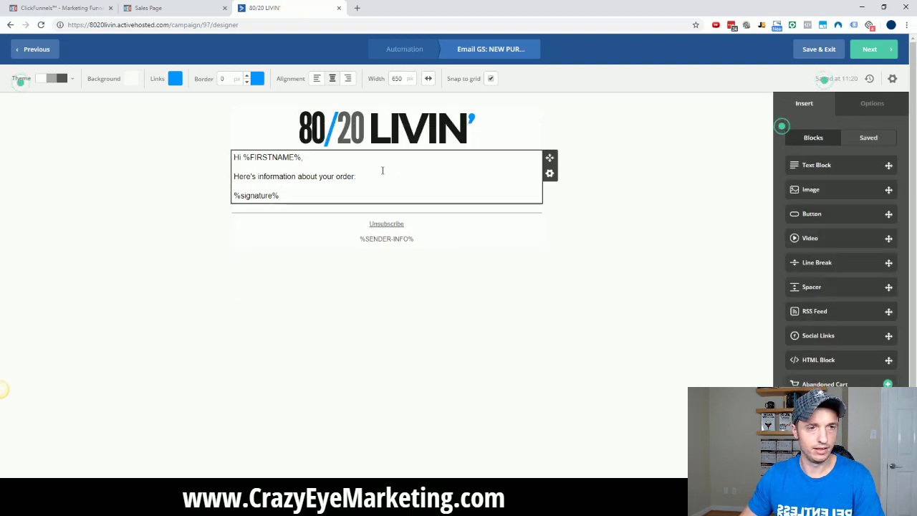
Duplicate the greeting text block four times
click(550, 173)
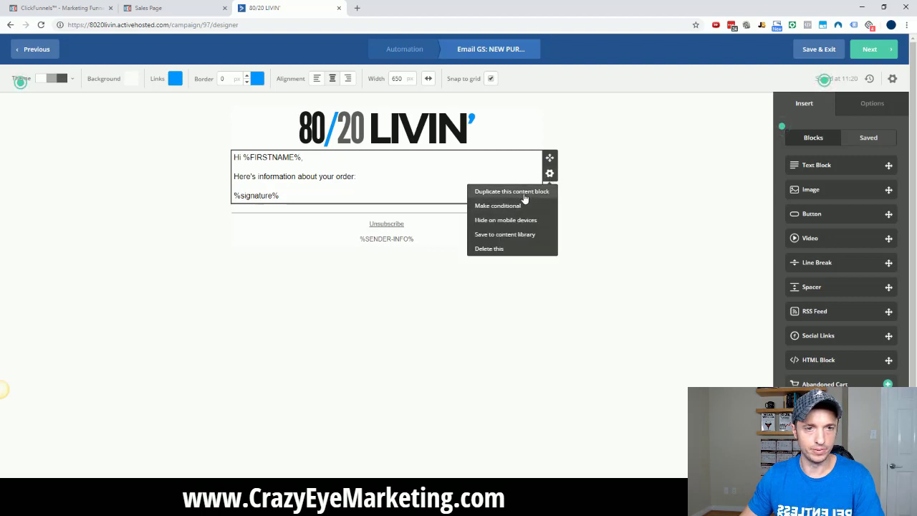
click(523, 193)
click(523, 194)
click(523, 193)
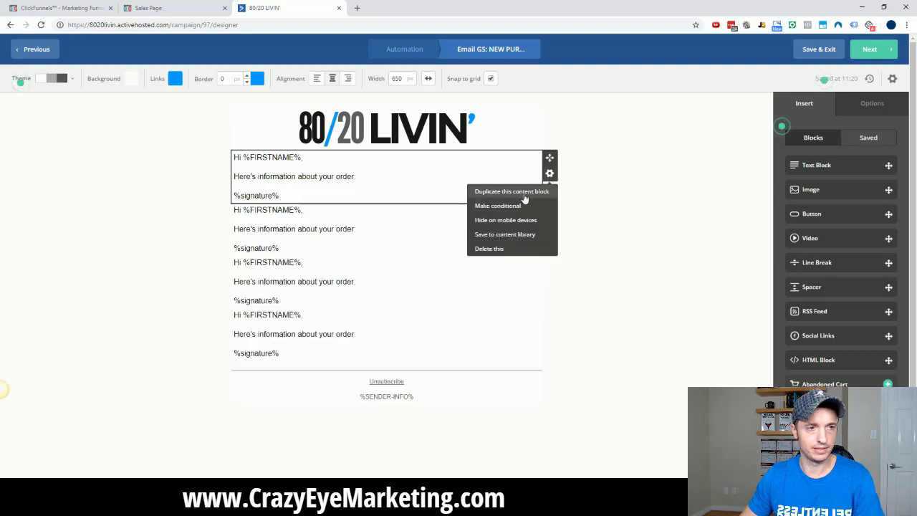
click(523, 193)
Remove the %signature% line and the blank line above it from the first text block
click(365, 197)
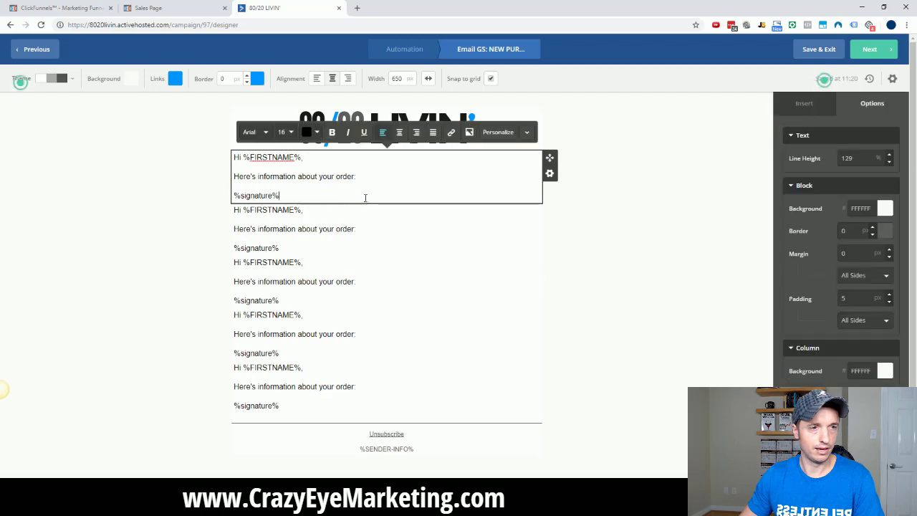
drag(365, 198, 209, 192)
key(BackSpace)
key(BackSpace)
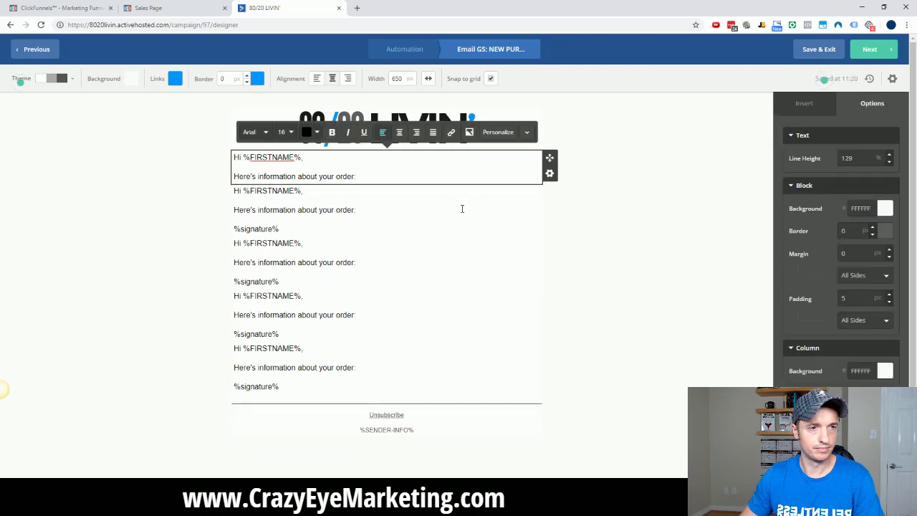
Make the second text block conditional, showing it only if Tag Exists equals "GS: NEW PURCHASE: Get Some"
click(462, 208)
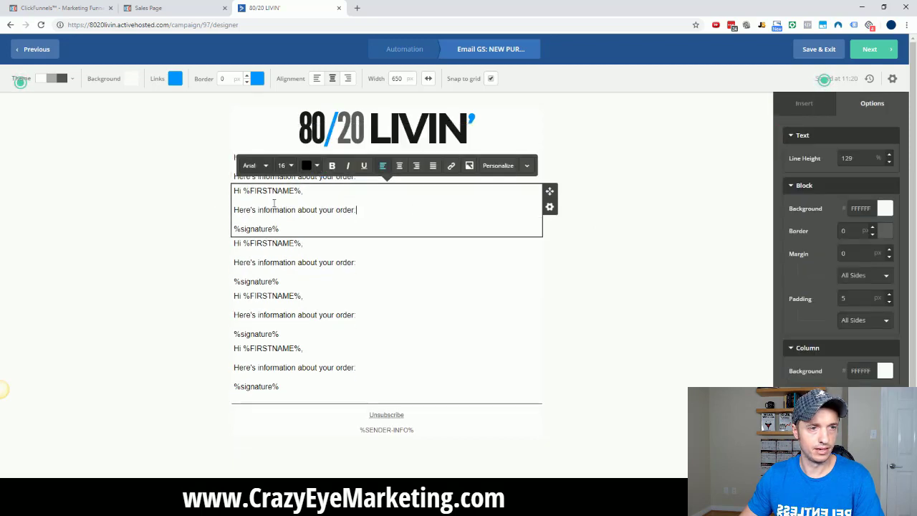
click(550, 207)
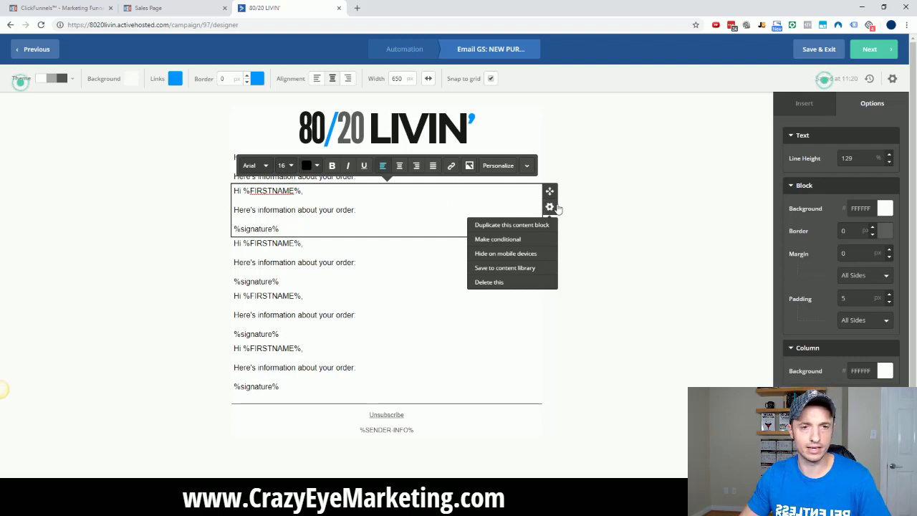
click(501, 240)
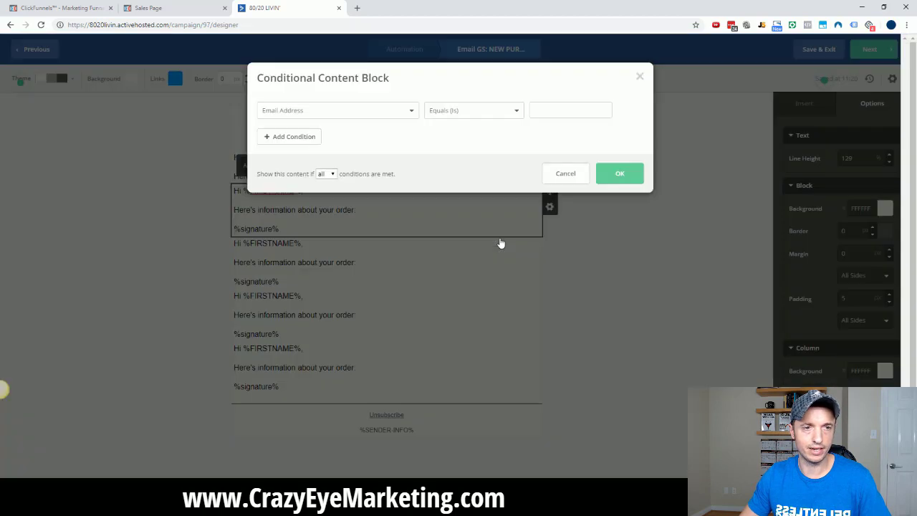
click(413, 112)
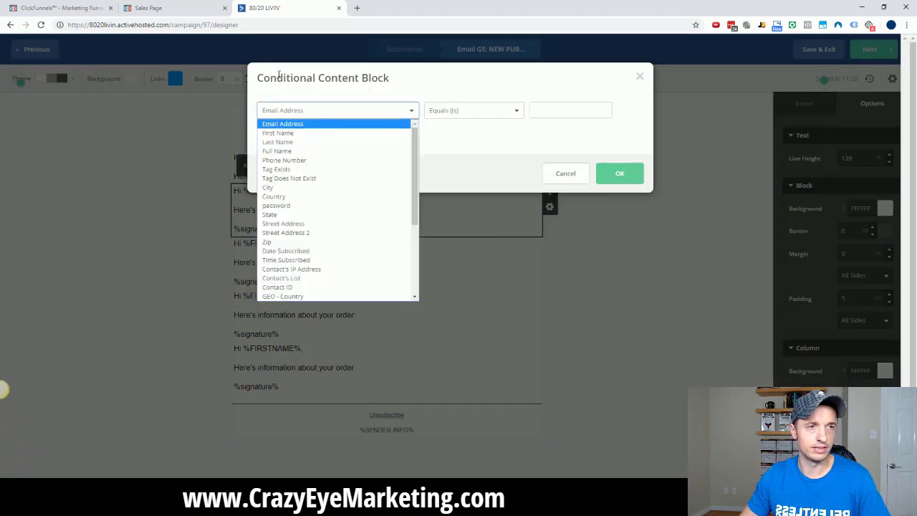
click(310, 170)
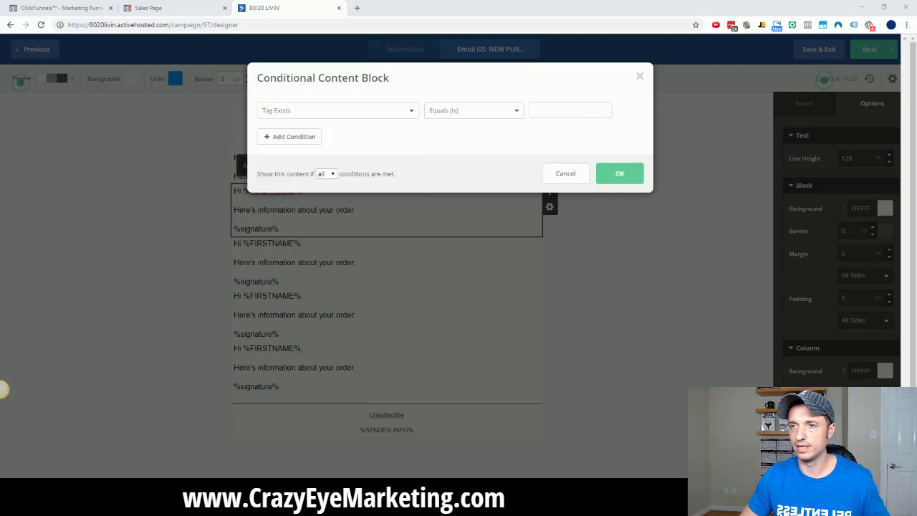
click(580, 108)
key(ctrl+v)
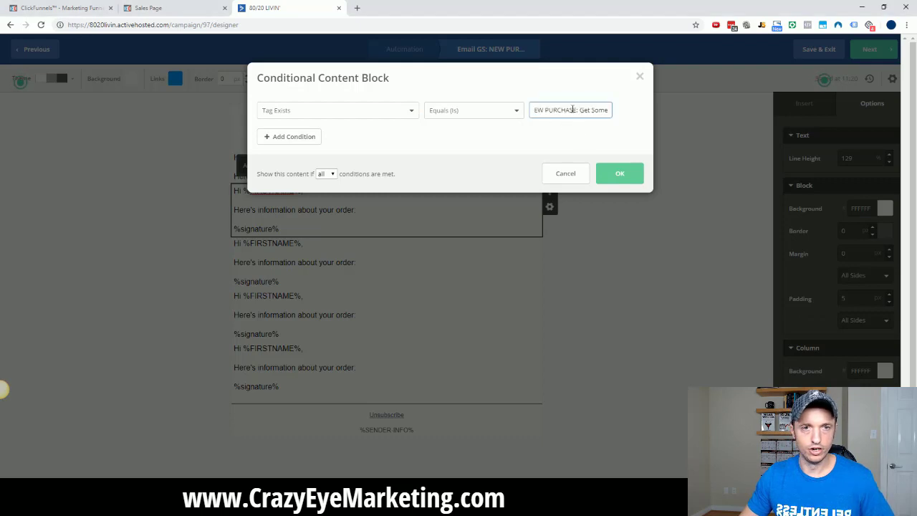
drag(604, 110, 483, 113)
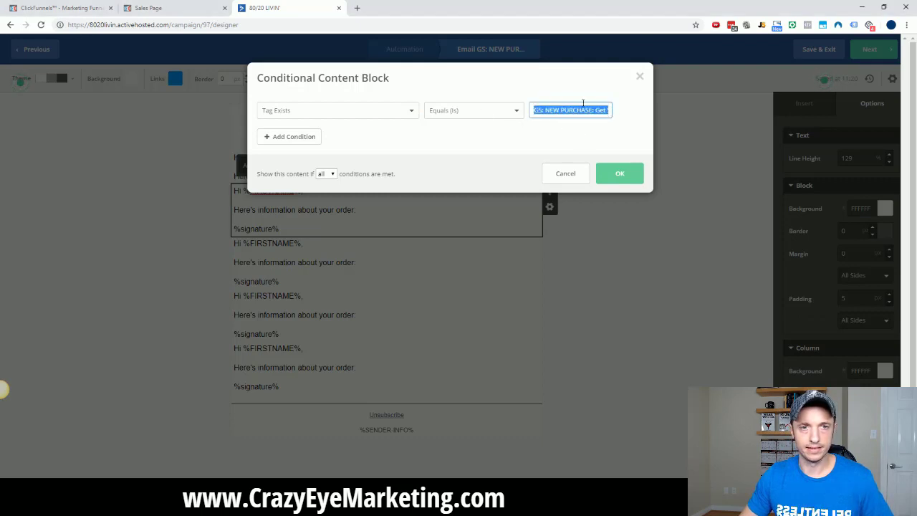
drag(554, 113, 606, 127)
click(632, 178)
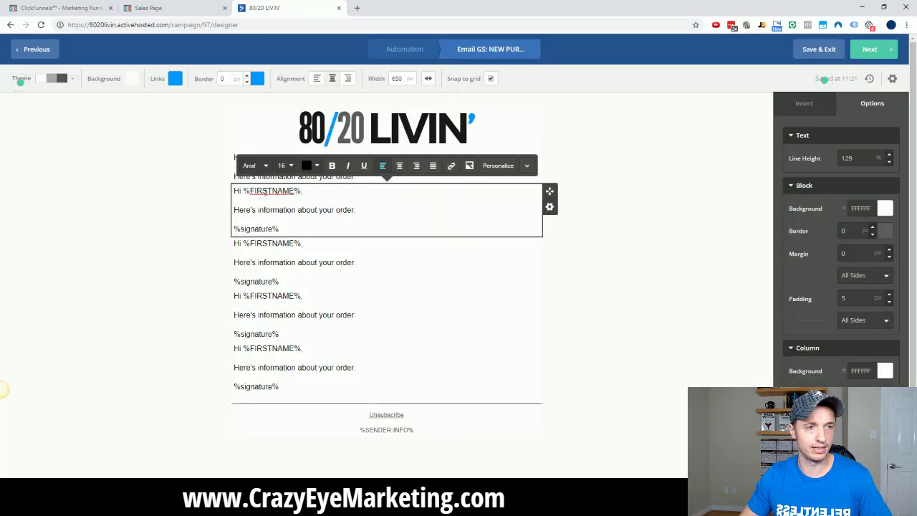
Replace the second block's text with "Your order of Get Some! will be on its way in 2 days!"
drag(301, 227, 234, 188)
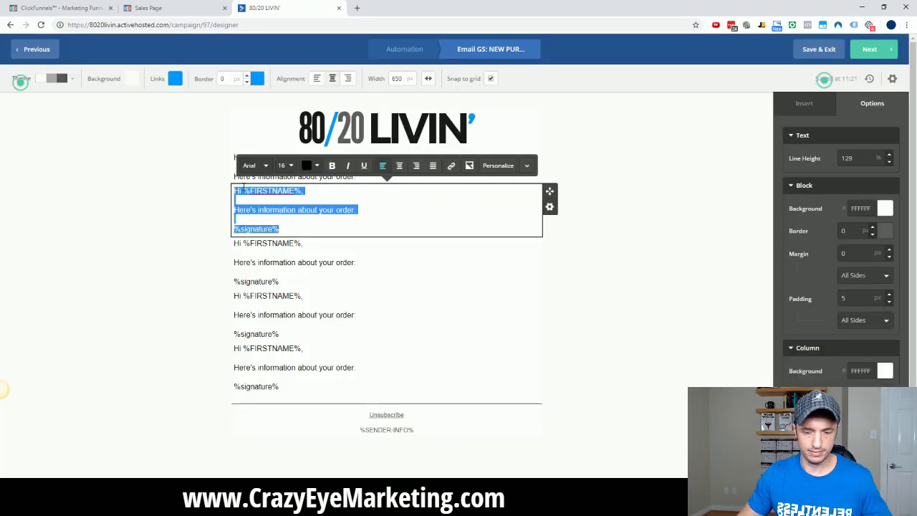
key(BackSpace)
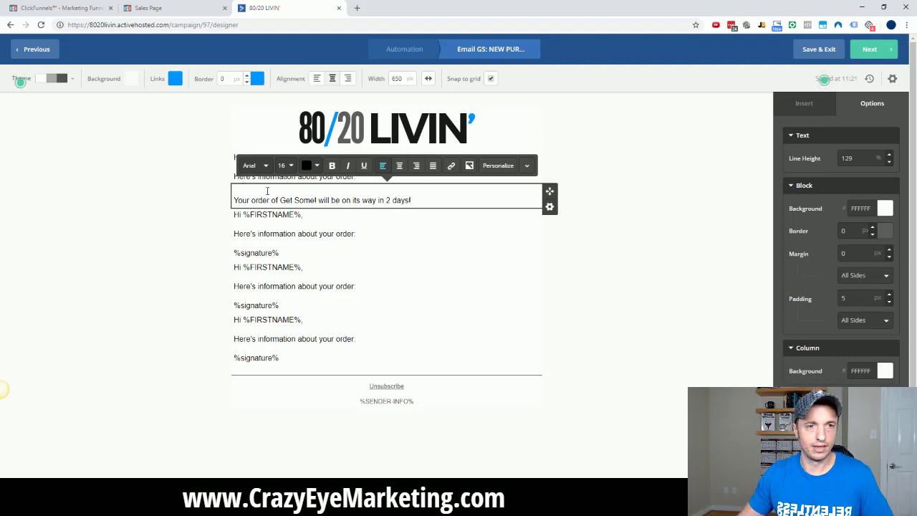
click(637, 284)
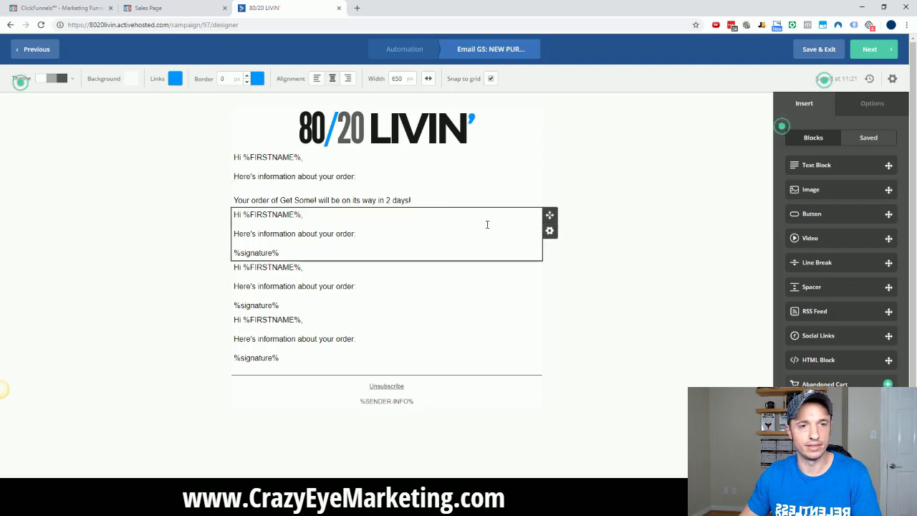
Add the line "Your monthly subscription of Get Some! starts in 30 days!" above the greeting in the third text block
click(485, 222)
drag(389, 236, 234, 212)
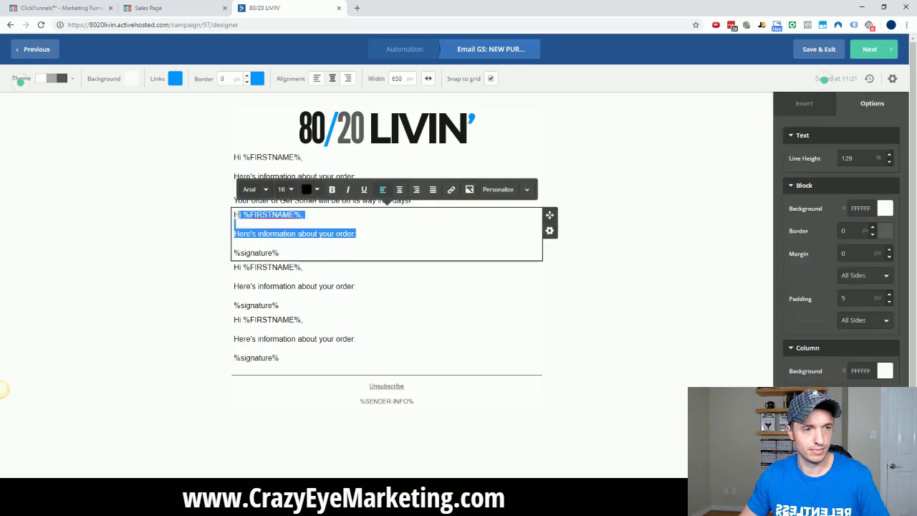
click(239, 214)
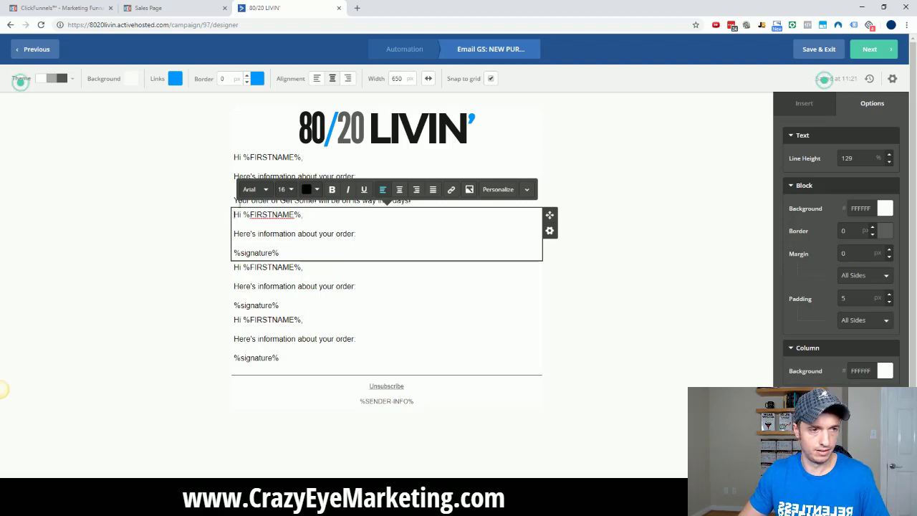
key(Return)
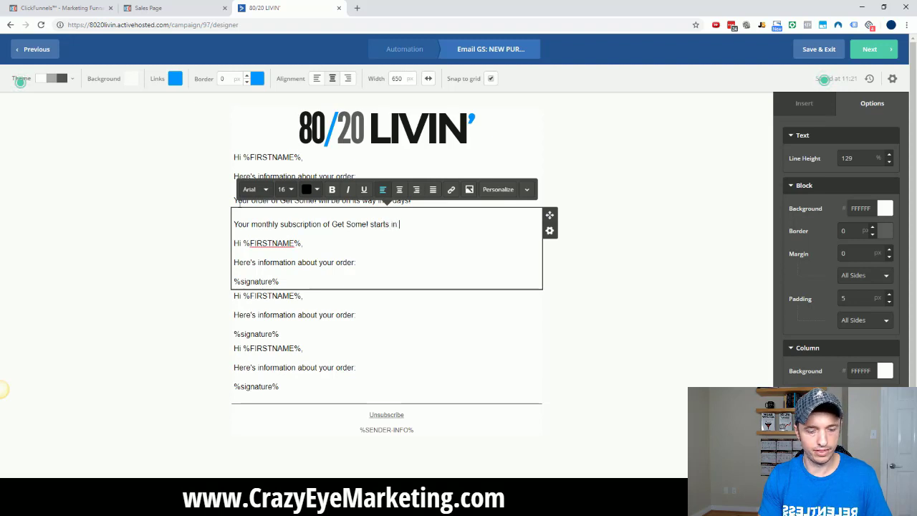
text(ays!)
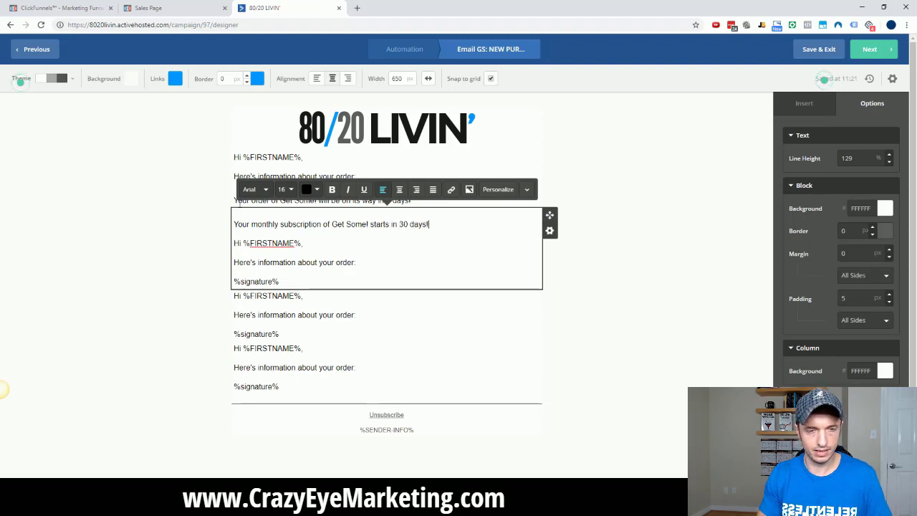
Append the Today's Date +/- X day(s) personalization with +30, enclosed in parentheses, to the monthly subscription sentence
click(505, 191)
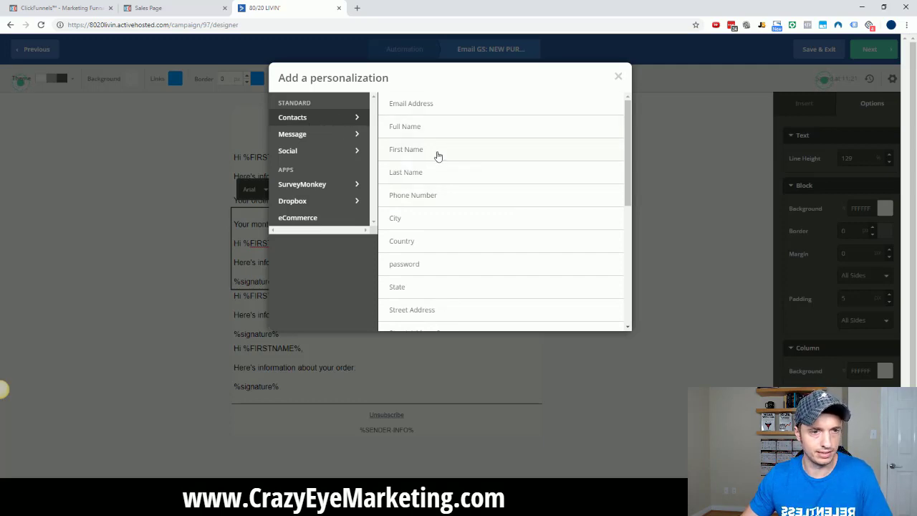
scroll(436, 158, down, 4)
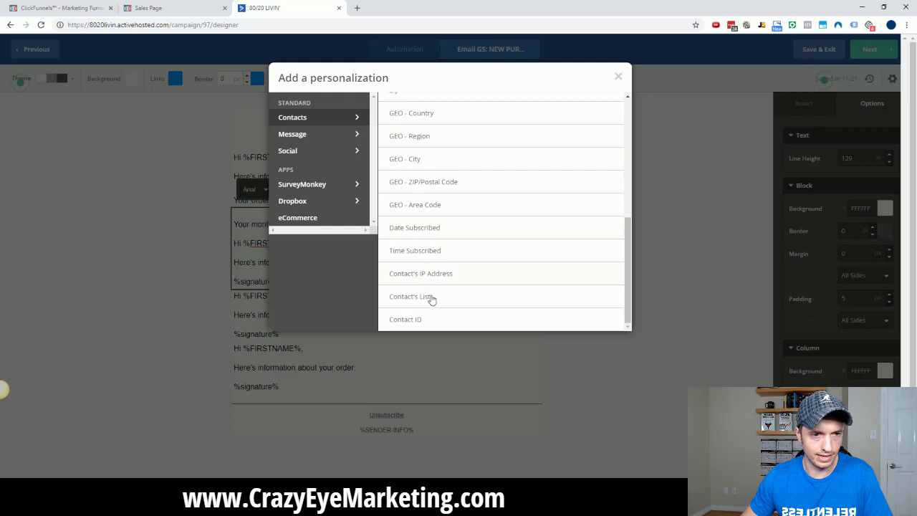
scroll(423, 293, up, 5)
click(313, 140)
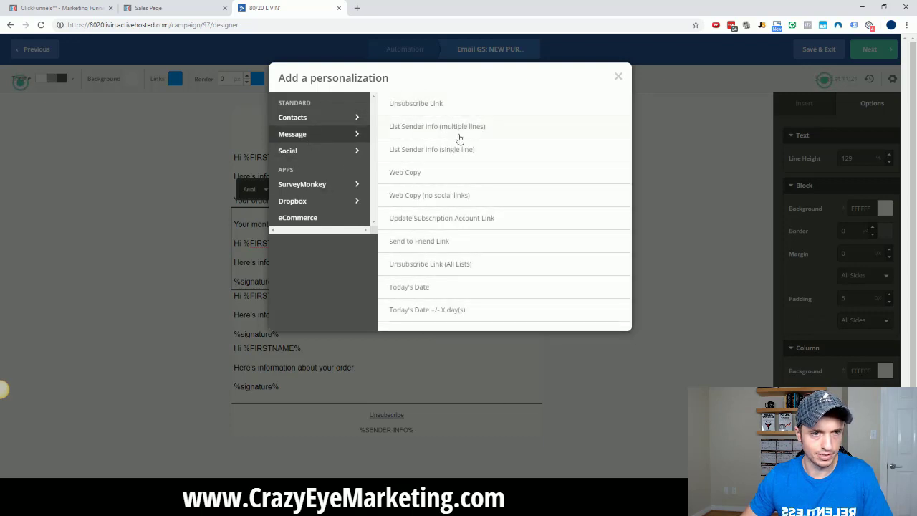
scroll(462, 150, down, 1)
click(425, 310)
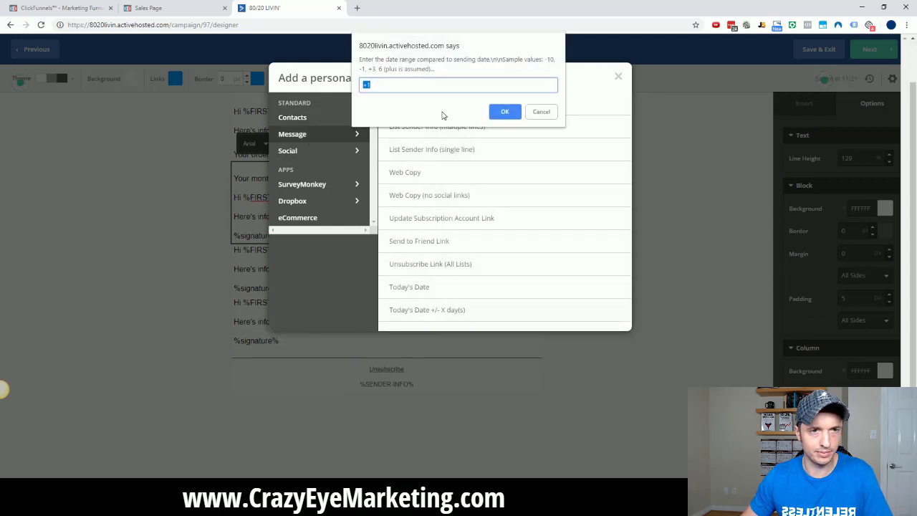
key(BackSpace)
text(+30)
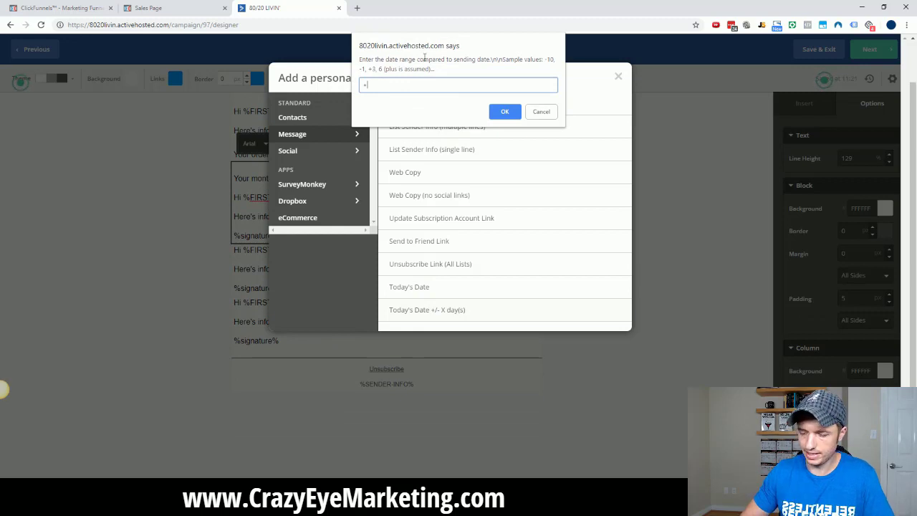
click(505, 114)
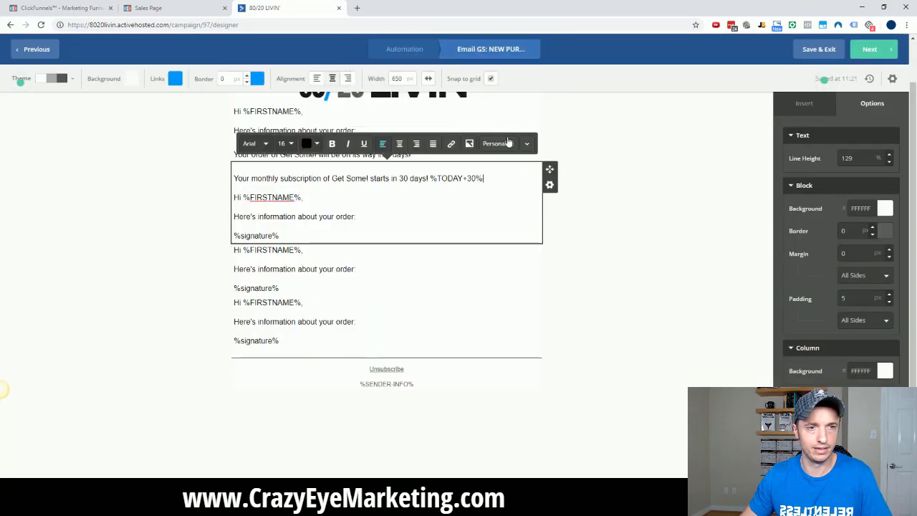
click(431, 179)
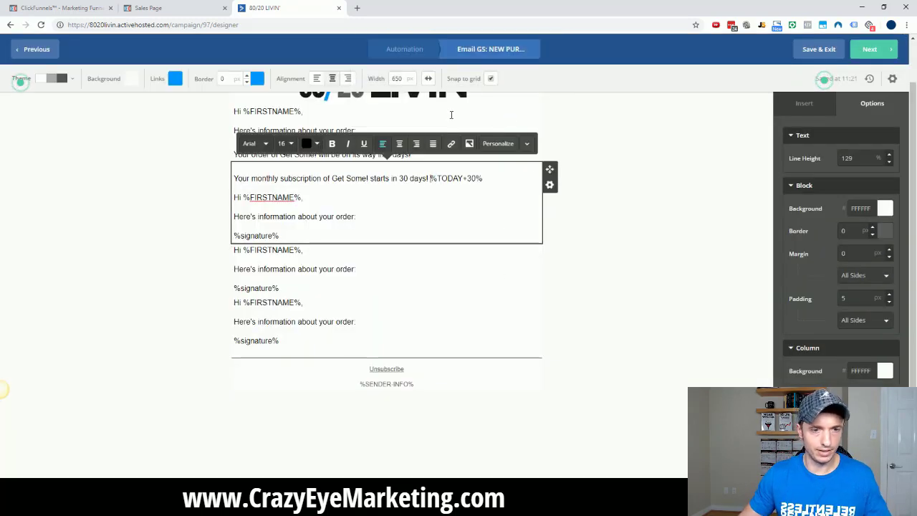
text(()
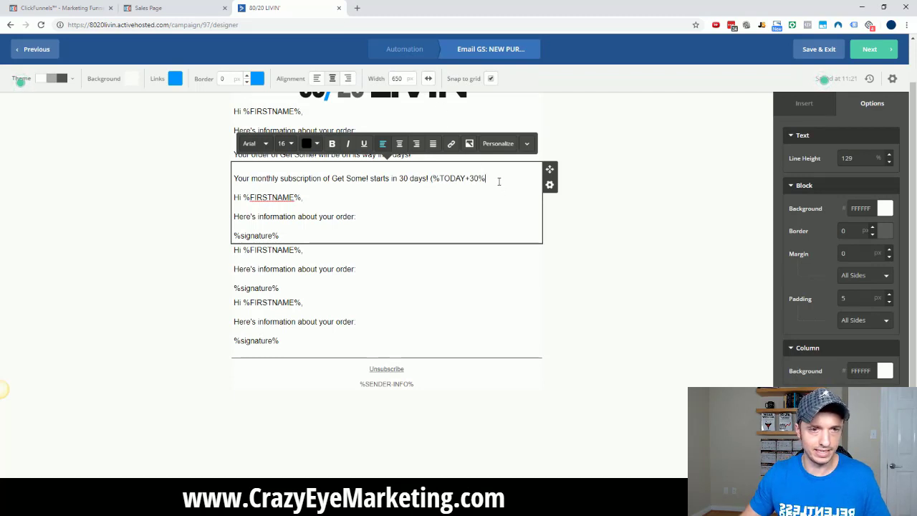
text())
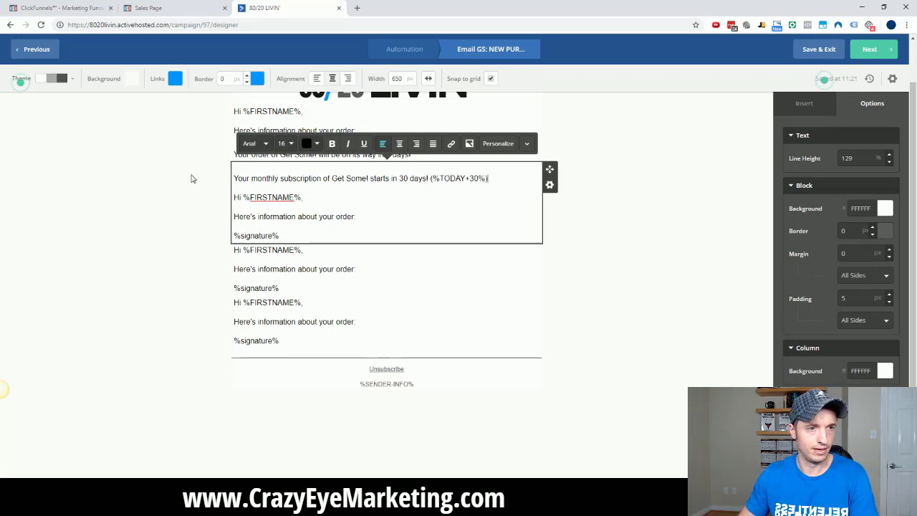
Delete the leftover greeting, order intro and %signature% lines below the monthly subscription sentence
mouse_move(299, 235)
mouse_down()
mouse_move(233, 231)
mouse_move(228, 198)
mouse_up()
key(BackSpace)
click(621, 256)
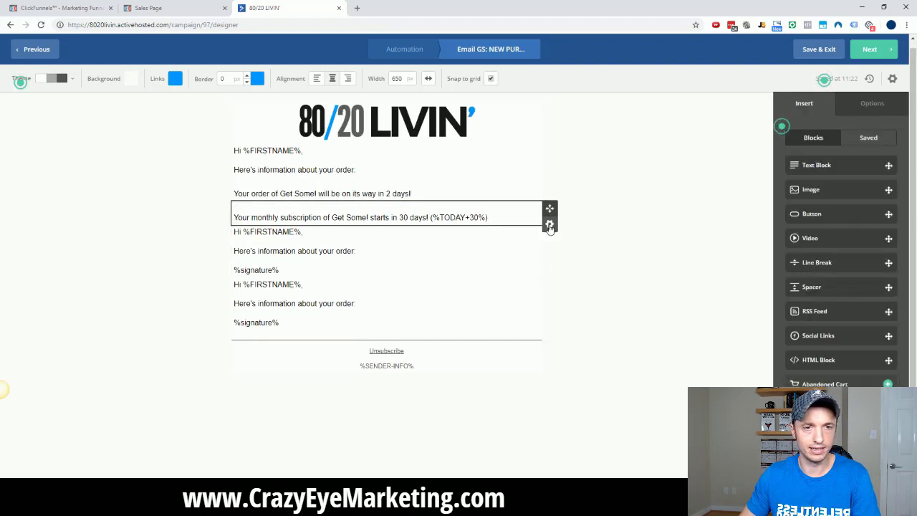
Make the monthly subscription block conditional, showing it only if Tag Exists equals the "PURCHASE: Get Some Monthly" tag
click(549, 225)
click(509, 257)
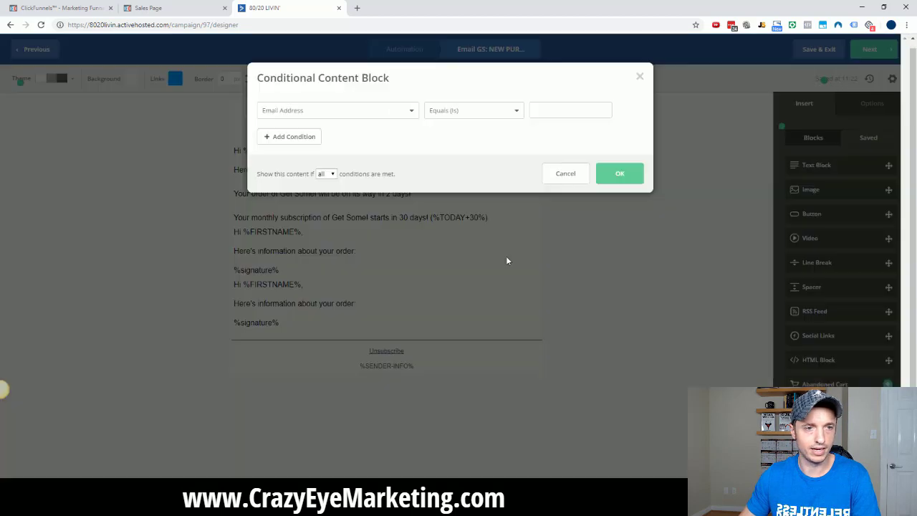
click(389, 113)
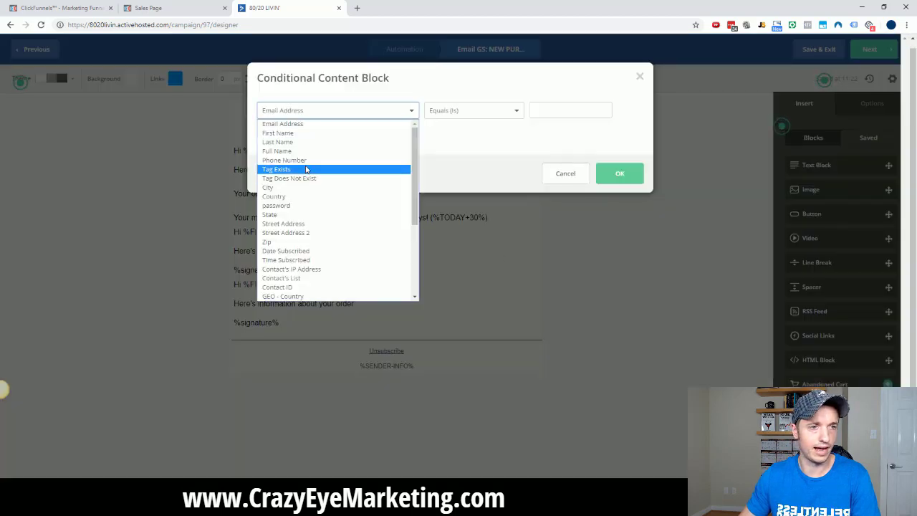
click(306, 169)
click(567, 112)
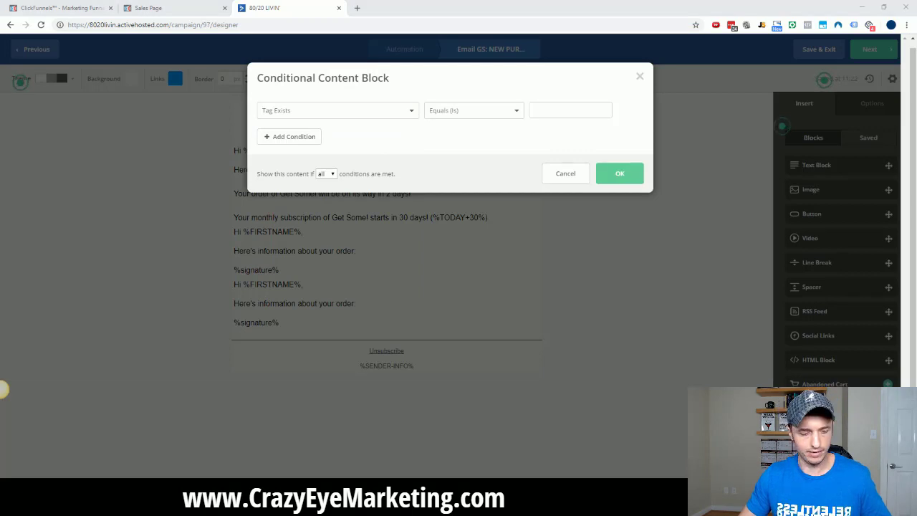
click(564, 109)
text(Initial Get Some Monthly)
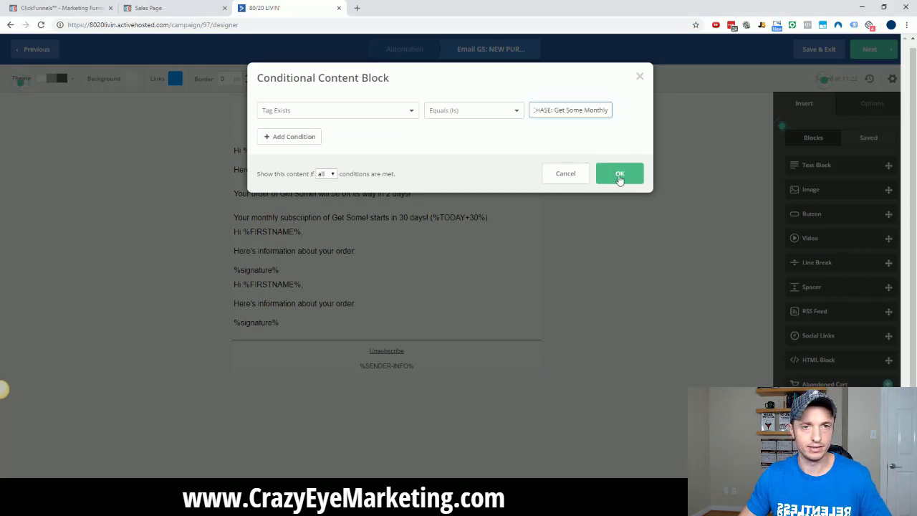
click(618, 174)
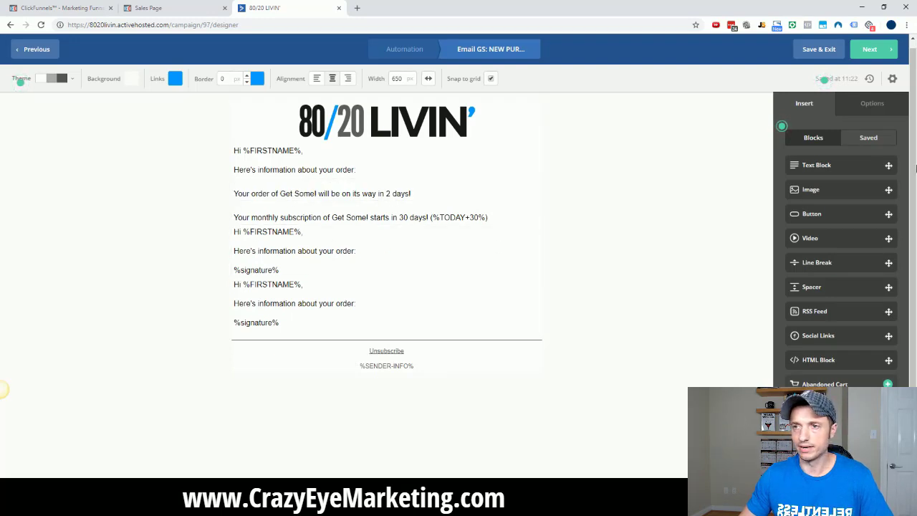
Replace the fourth block's greeting and order intro with "Your discounted bottle of Get Some! will be on its way in 2 days!"
click(399, 248)
drag(399, 248, 679, 32)
key(BackSpace)
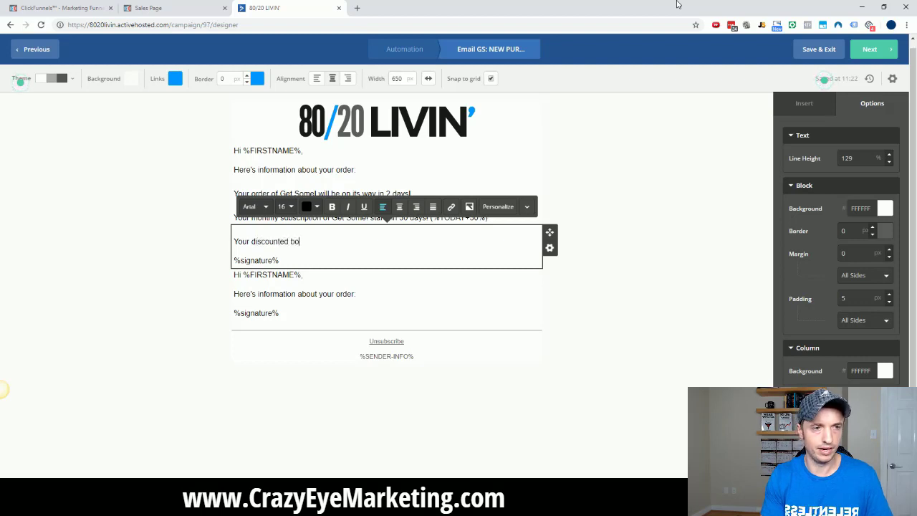
text(Some )
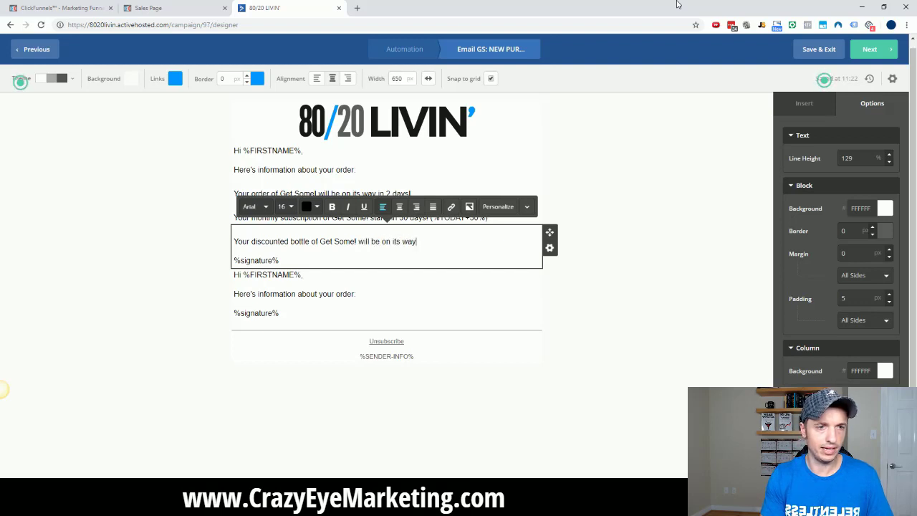
text( in 2 days!)
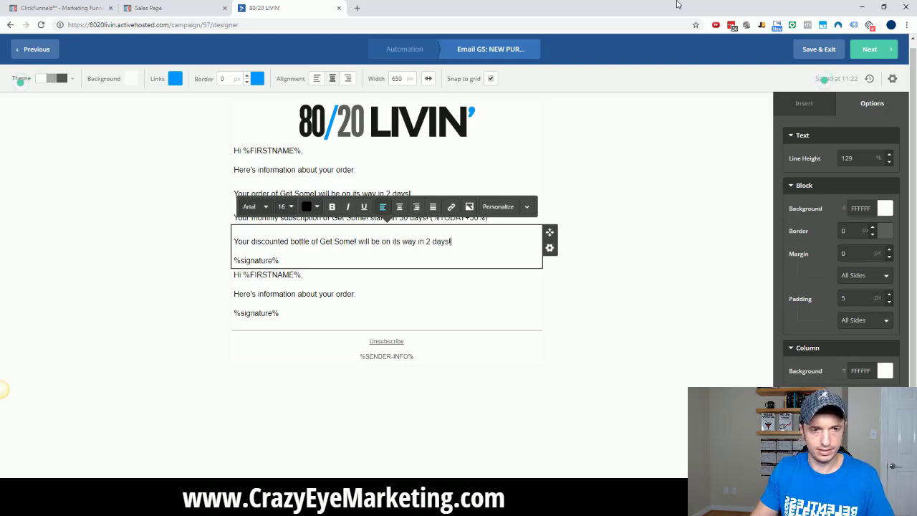
Remove the %signature% line and the blank line above it from the discounted bottle block
key(shift+Home)
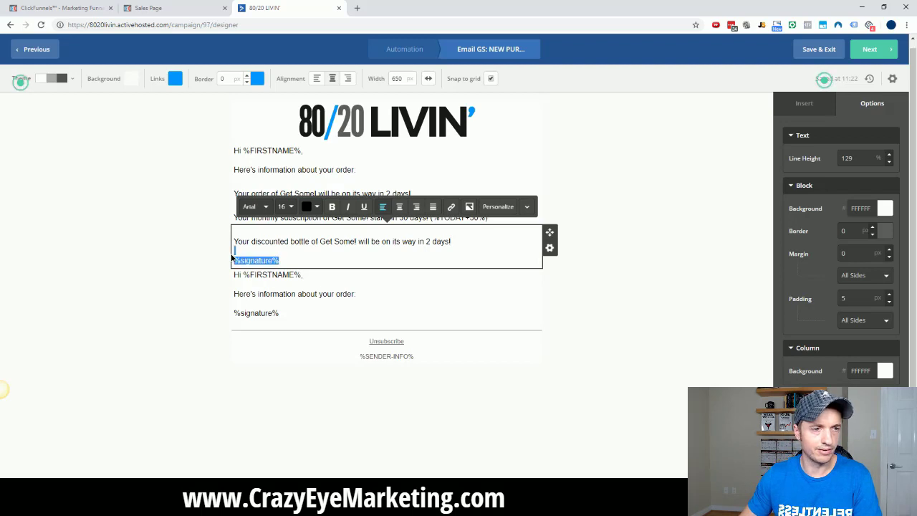
key(BackSpace)
key(BackSpace)
click(598, 270)
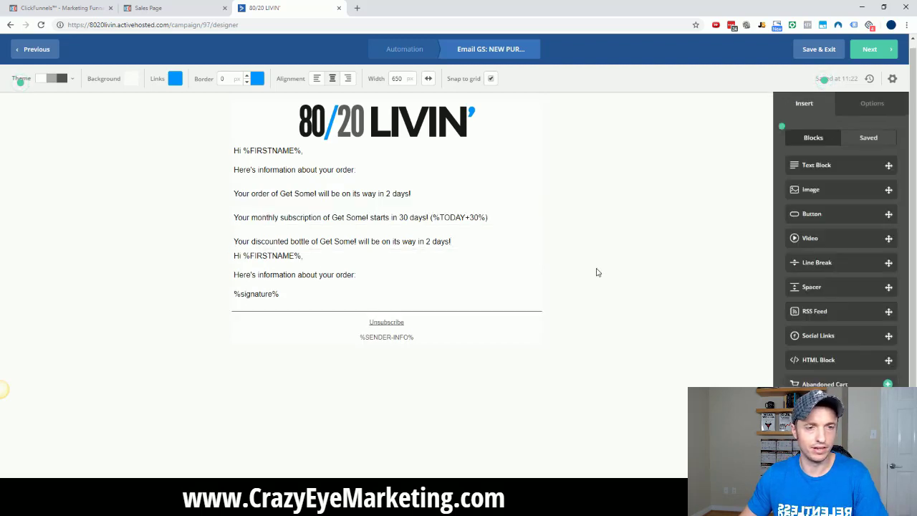
Make the discounted bottle block conditional, showing it only if Tag Exists equals the "PURCHASE: Get Some DS" tag
click(549, 249)
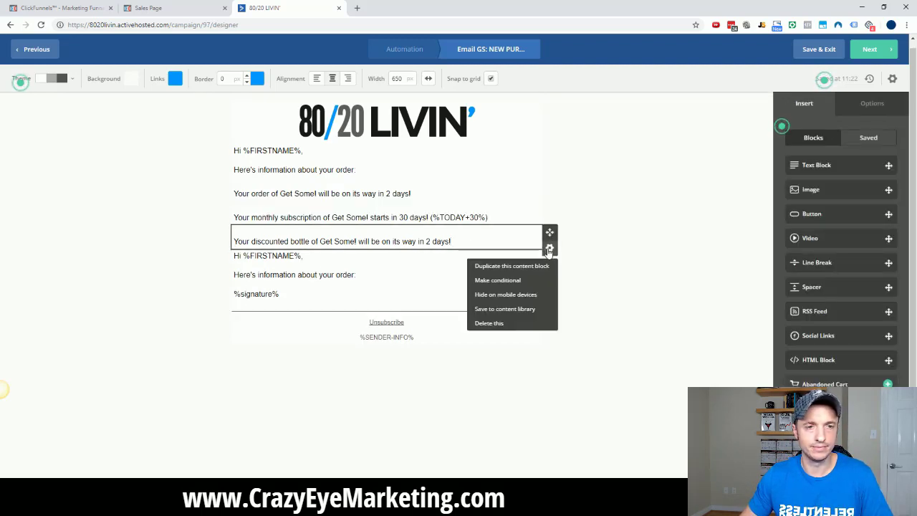
click(509, 281)
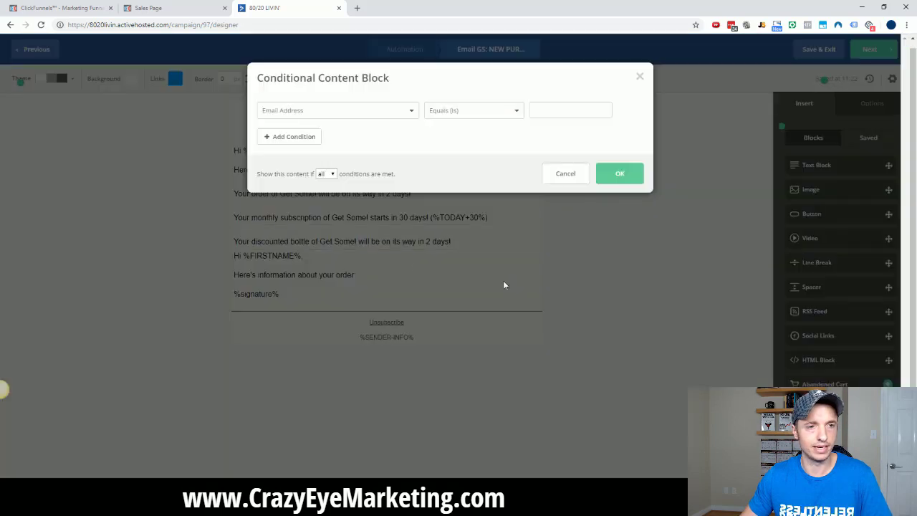
click(356, 110)
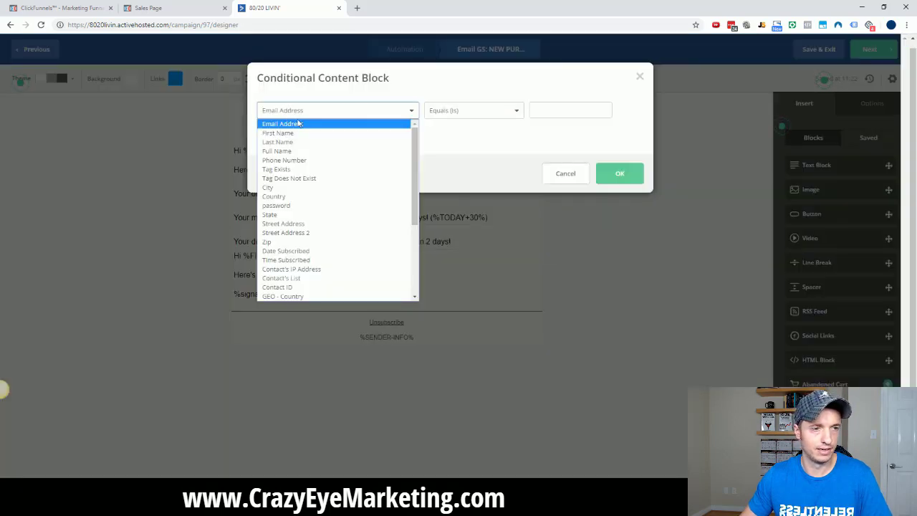
click(290, 170)
click(571, 109)
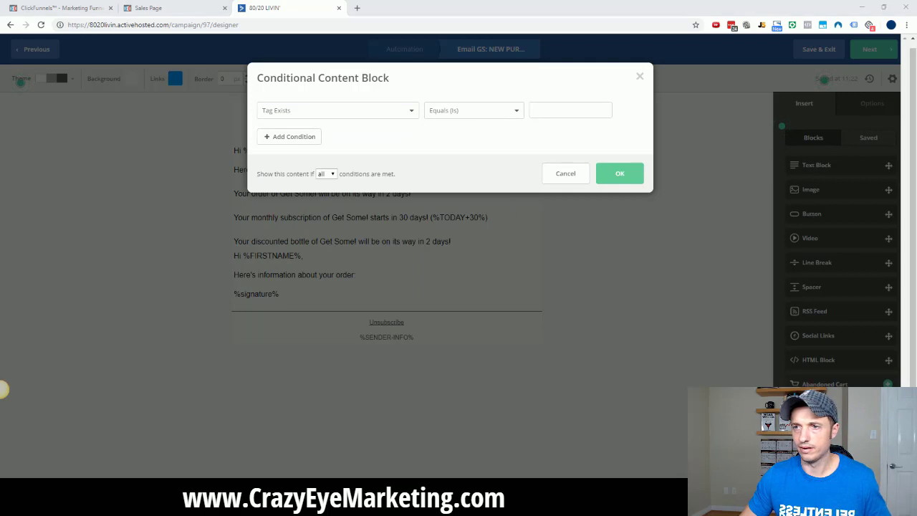
click(553, 112)
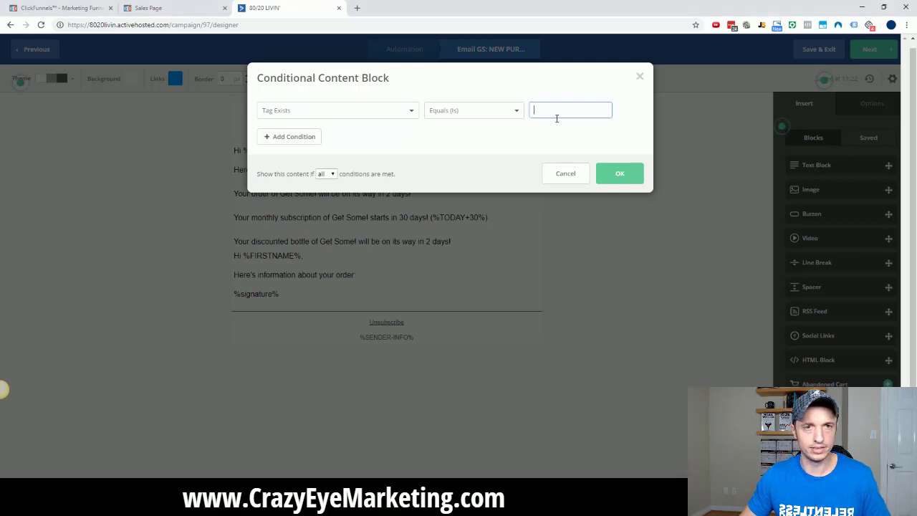
text(PURCHASE: Get Some DS)
drag(608, 111, 525, 108)
click(620, 175)
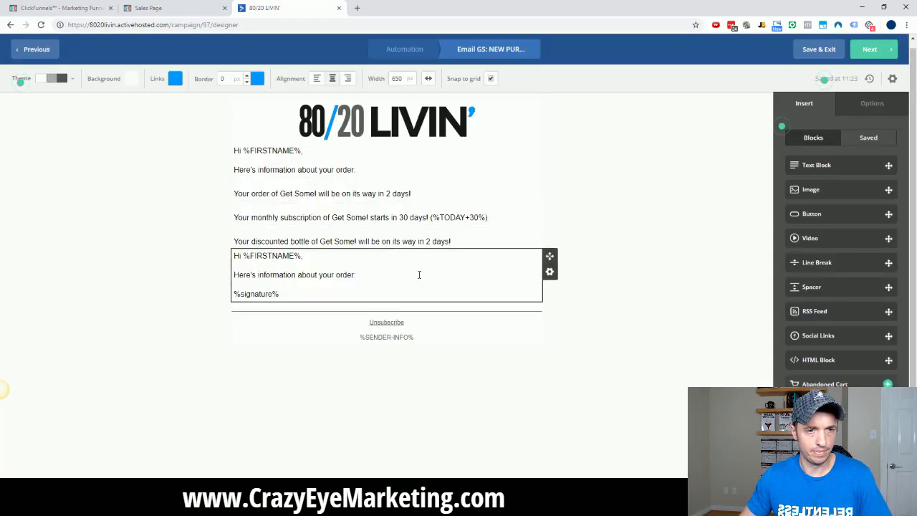
Delete the greeting and order intro from the last text block, keeping only the %signature% line
mouse_move(419, 275)
mouse_down()
mouse_move(233, 276)
mouse_move(231, 256)
mouse_up()
key(BackSpace)
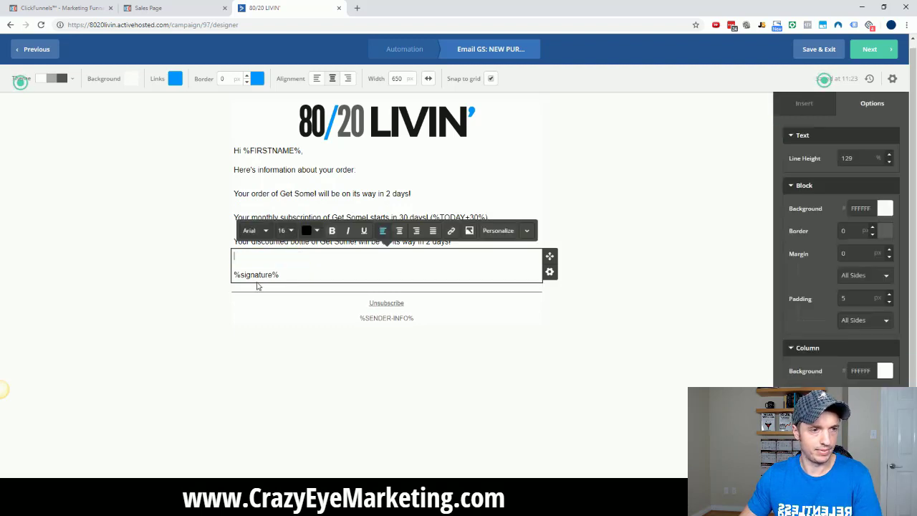
key(BackSpace)
click(242, 328)
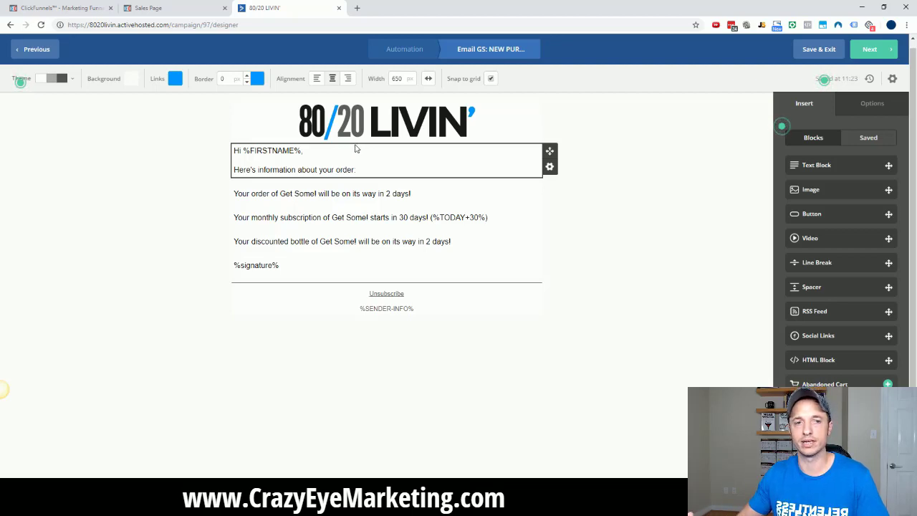
Proceed to the campaign summary and finish the email to return to the GS: NEW PURCHASE automation
click(883, 53)
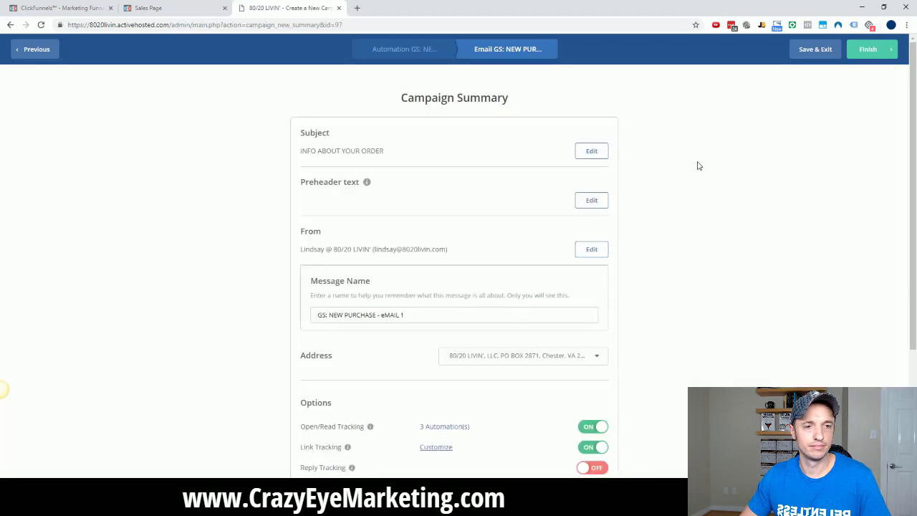
scroll(695, 164, down, 3)
click(876, 51)
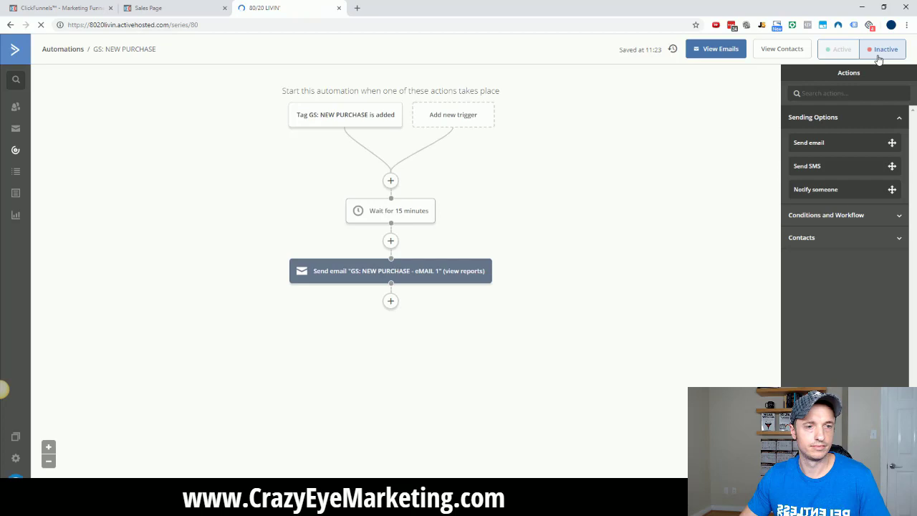
Add an action after the purchase email that removes the tag "GS: NEW PURCHASE" from the contact
click(390, 301)
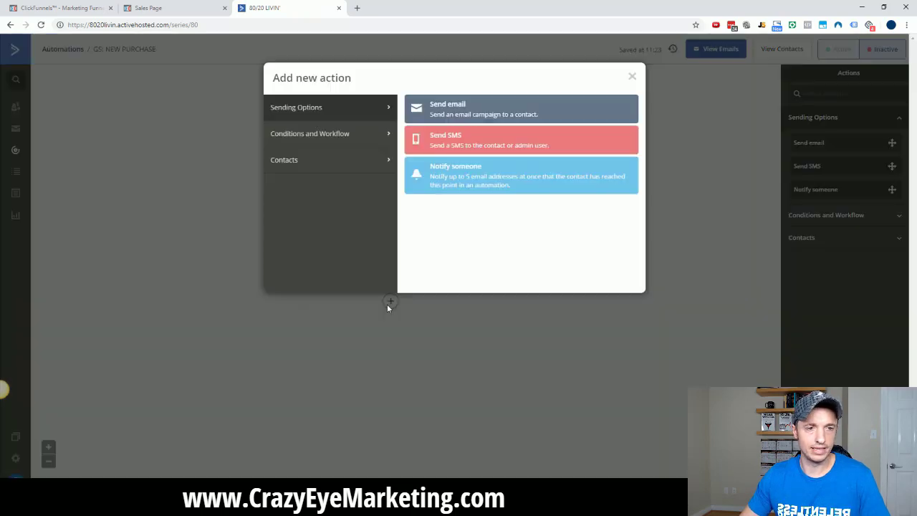
click(338, 165)
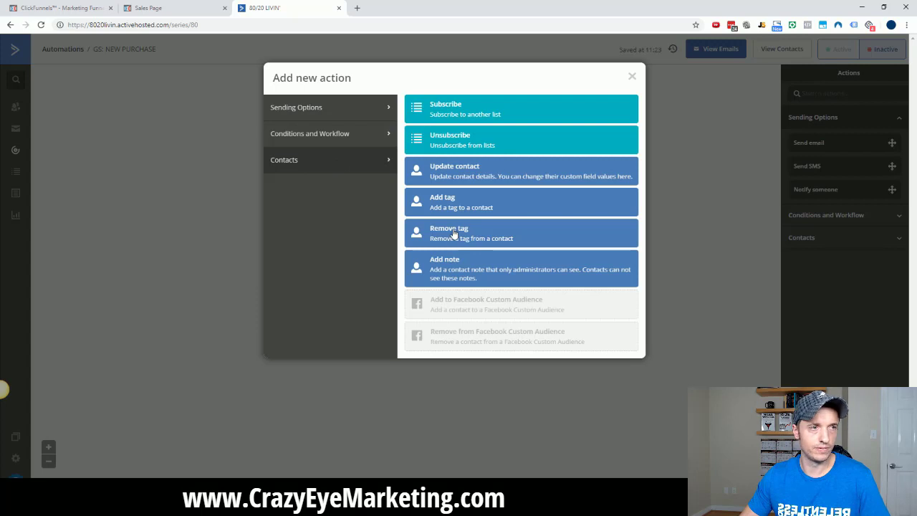
click(426, 241)
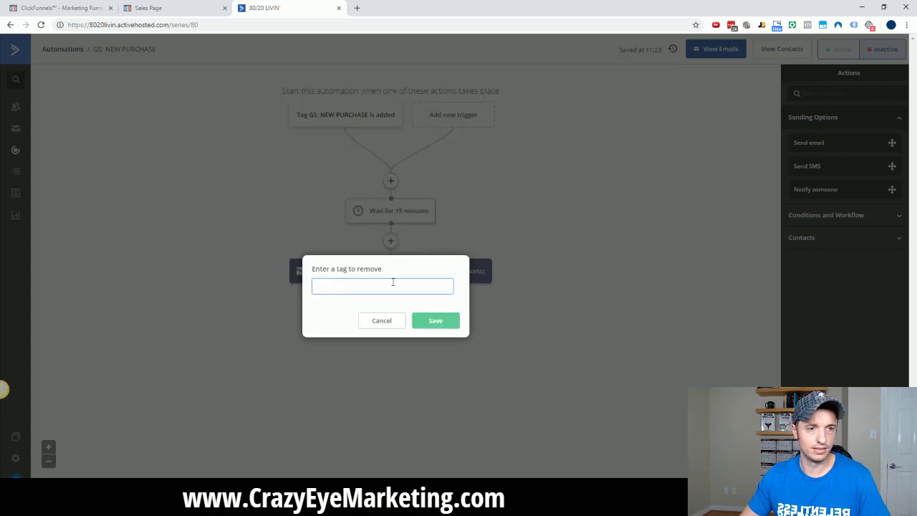
text(GS)
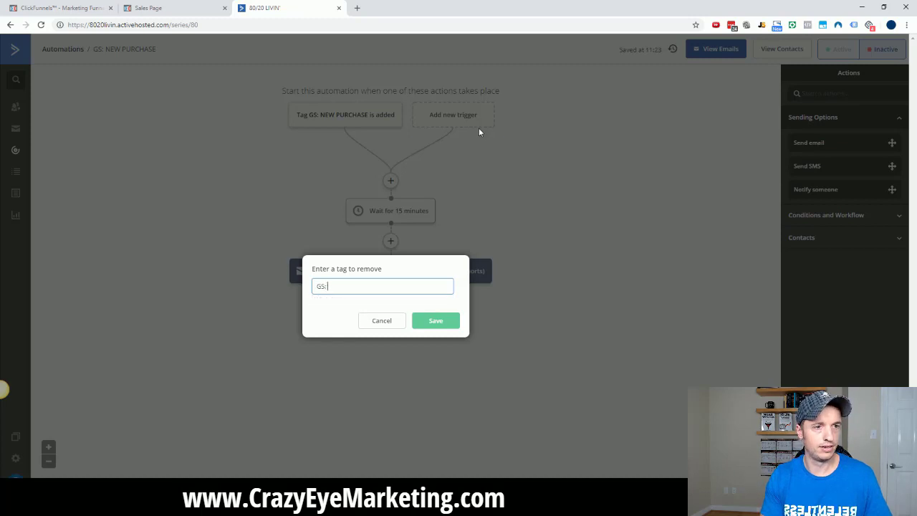
text(: NEW PURCHASE)
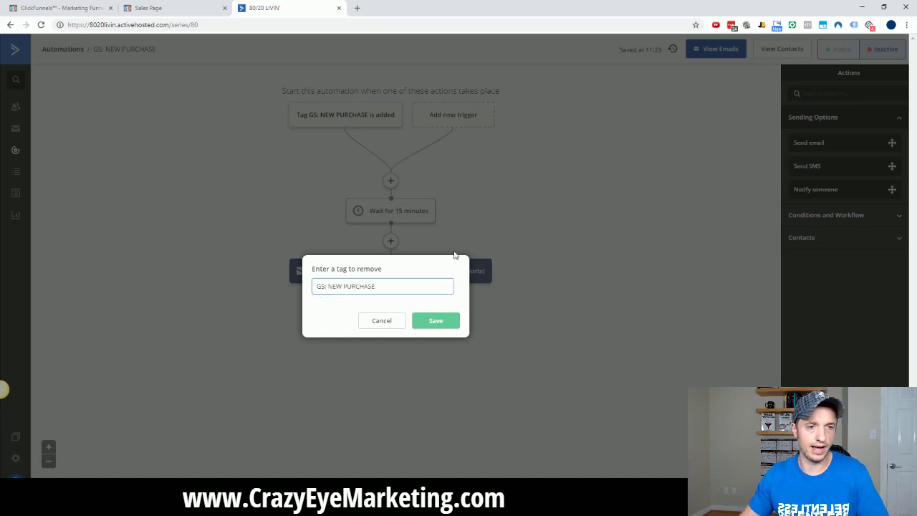
click(435, 324)
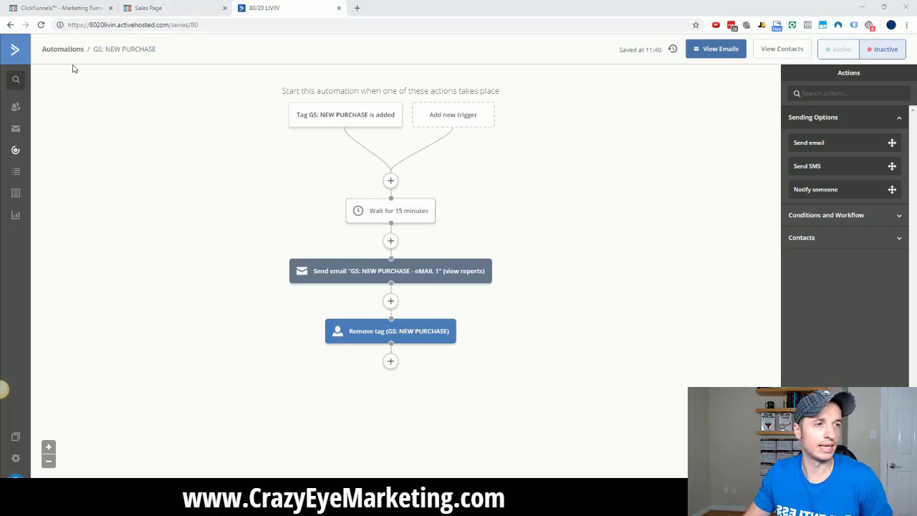
Add a wait of 2 days after the action that removes the GS: NEW PURCHASE tag
mouse_move(399, 122)
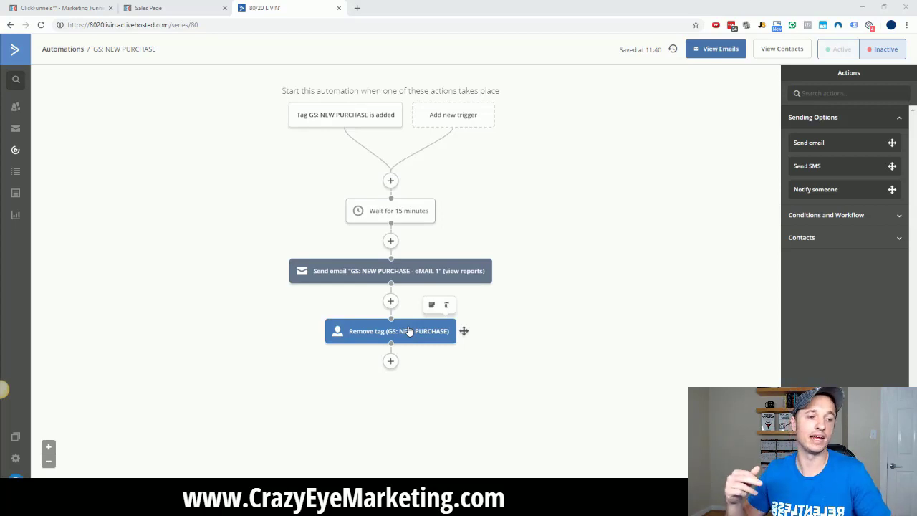
click(390, 363)
click(351, 138)
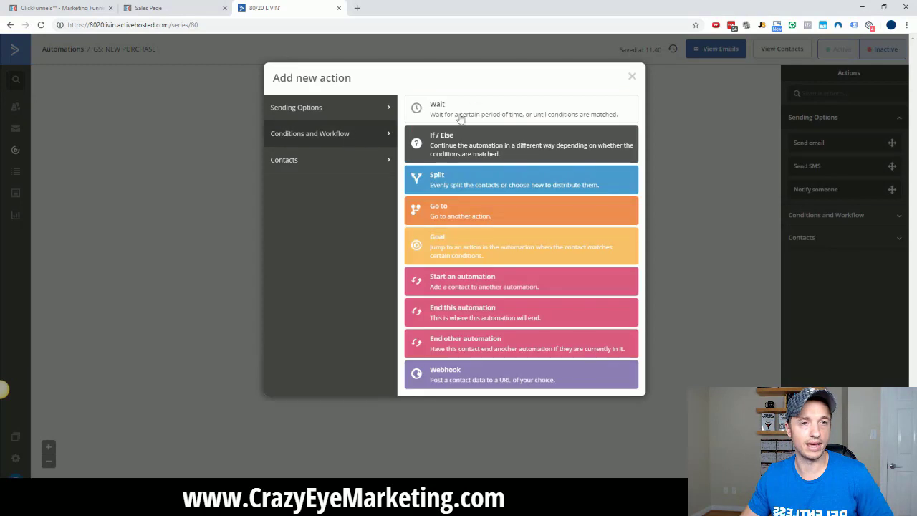
click(458, 115)
click(367, 355)
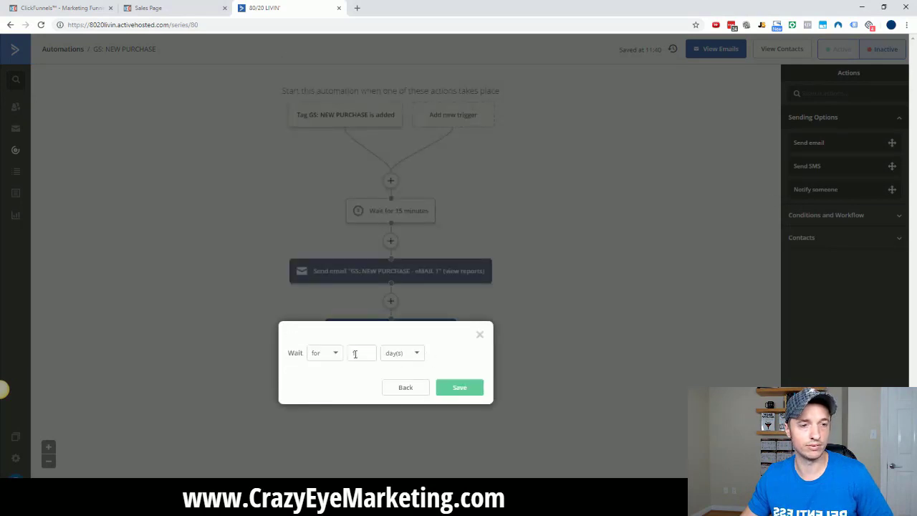
drag(358, 352, 307, 352)
text(2)
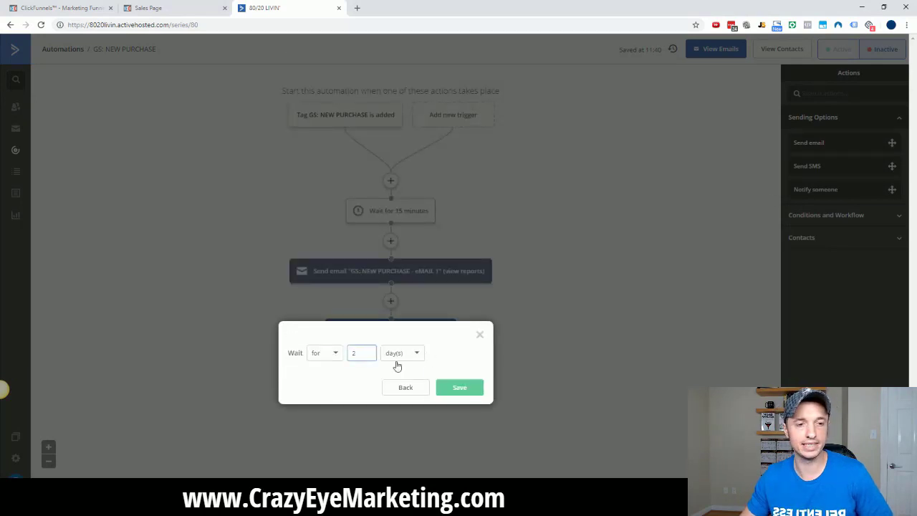
click(467, 387)
Add an action after the 2-day wait that adds the tag "GS: MAIN SERIES" to the contact
scroll(422, 373, down, 1)
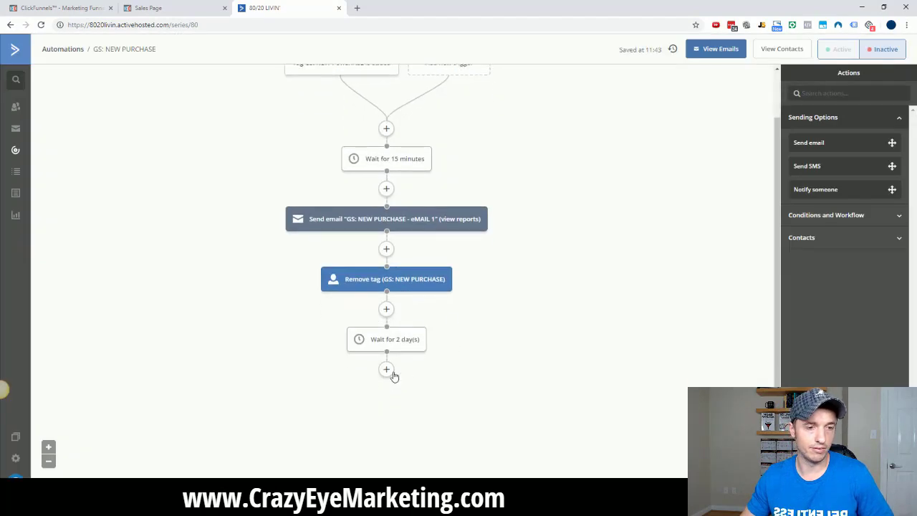
click(385, 372)
click(356, 114)
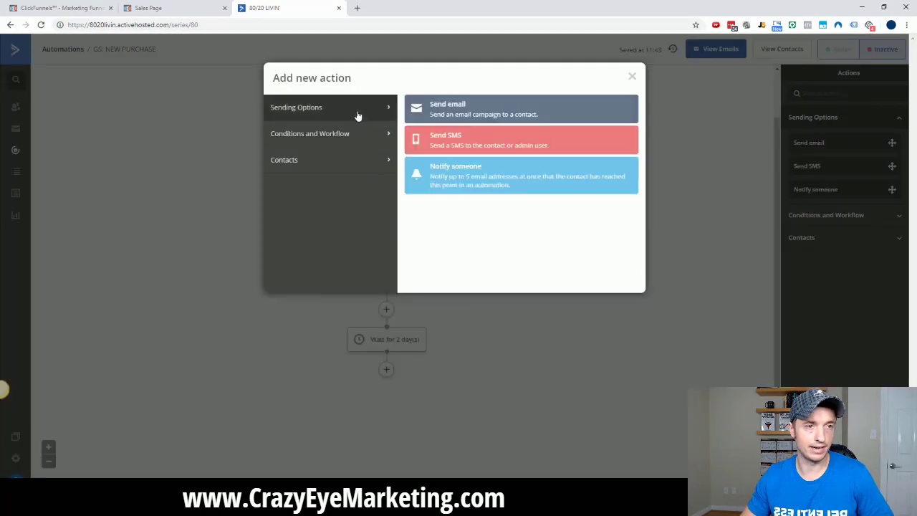
click(352, 159)
click(476, 205)
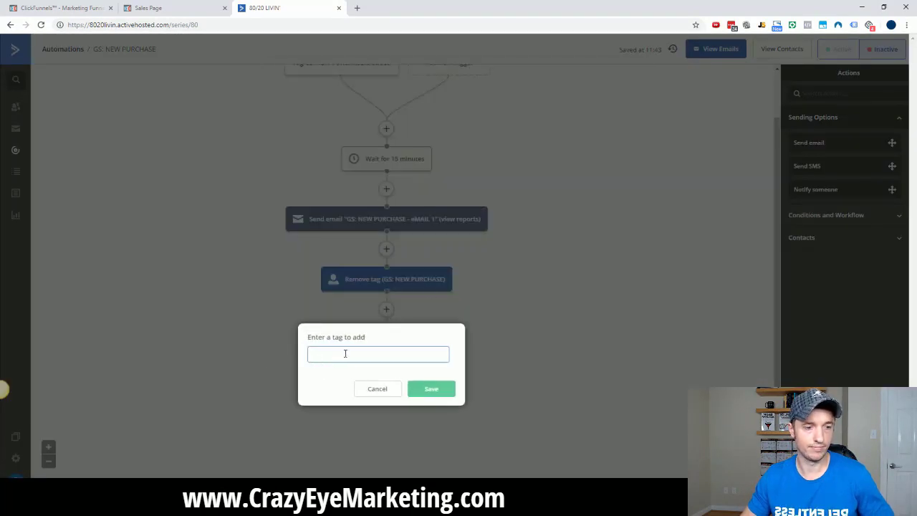
text(GS:)
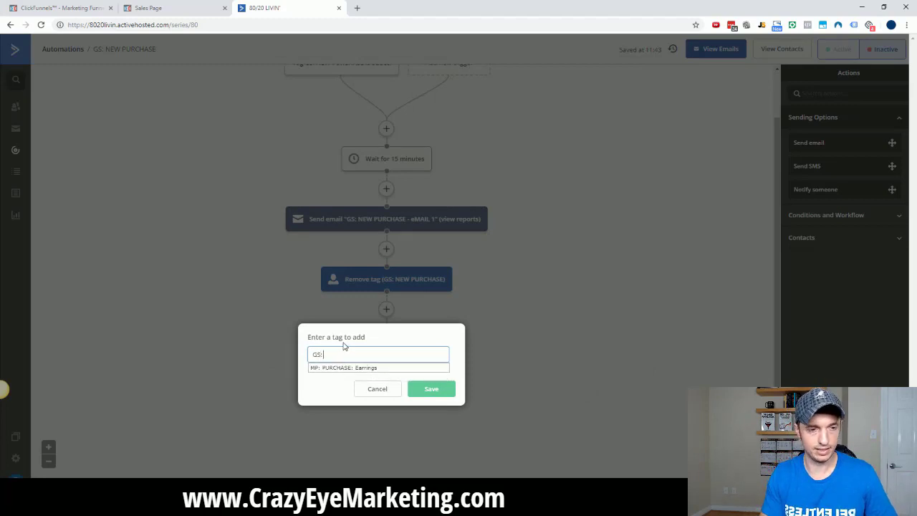
text( MAIN SERIES)
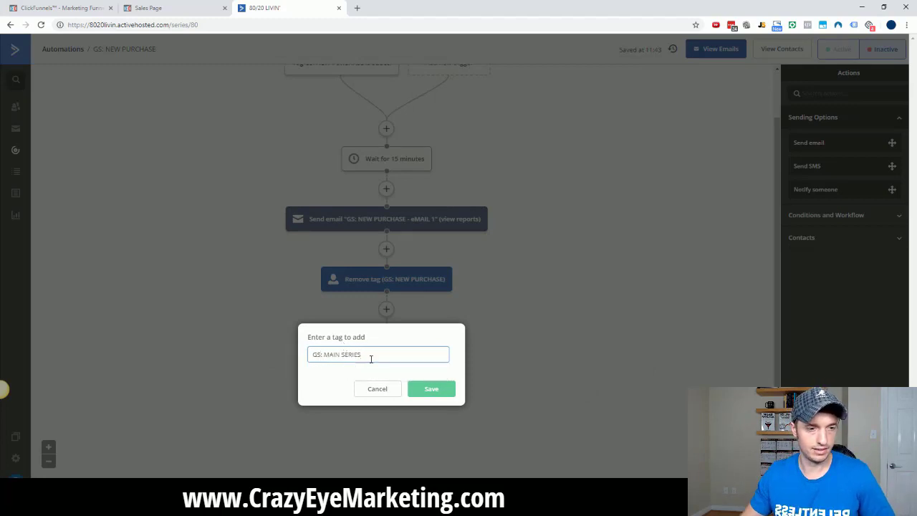
click(432, 388)
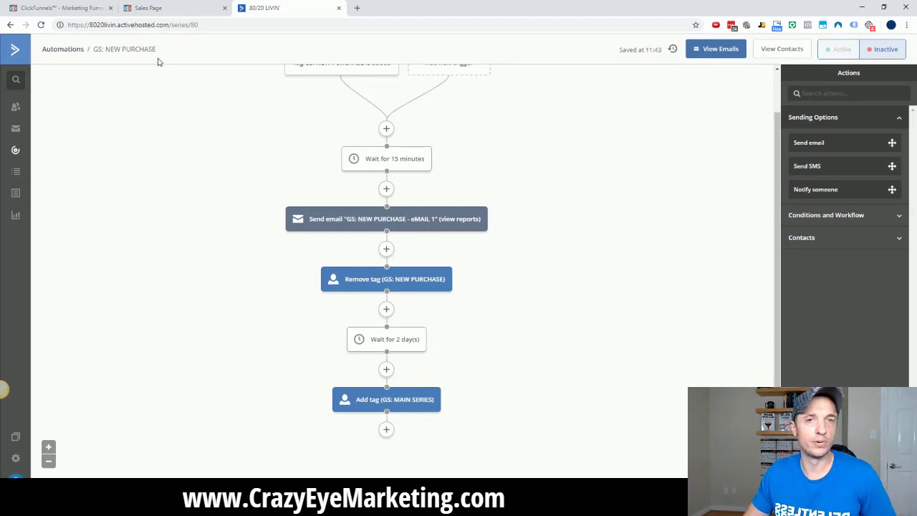
mouse_move(394, 404)
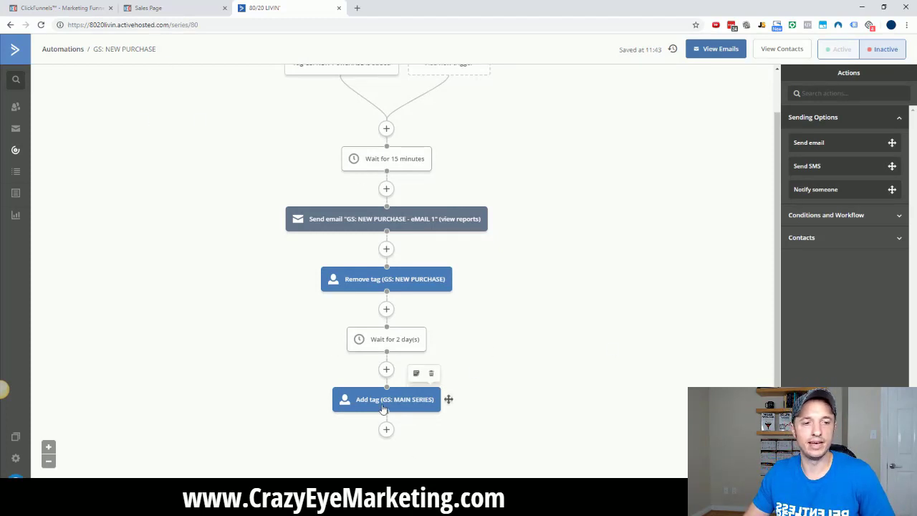